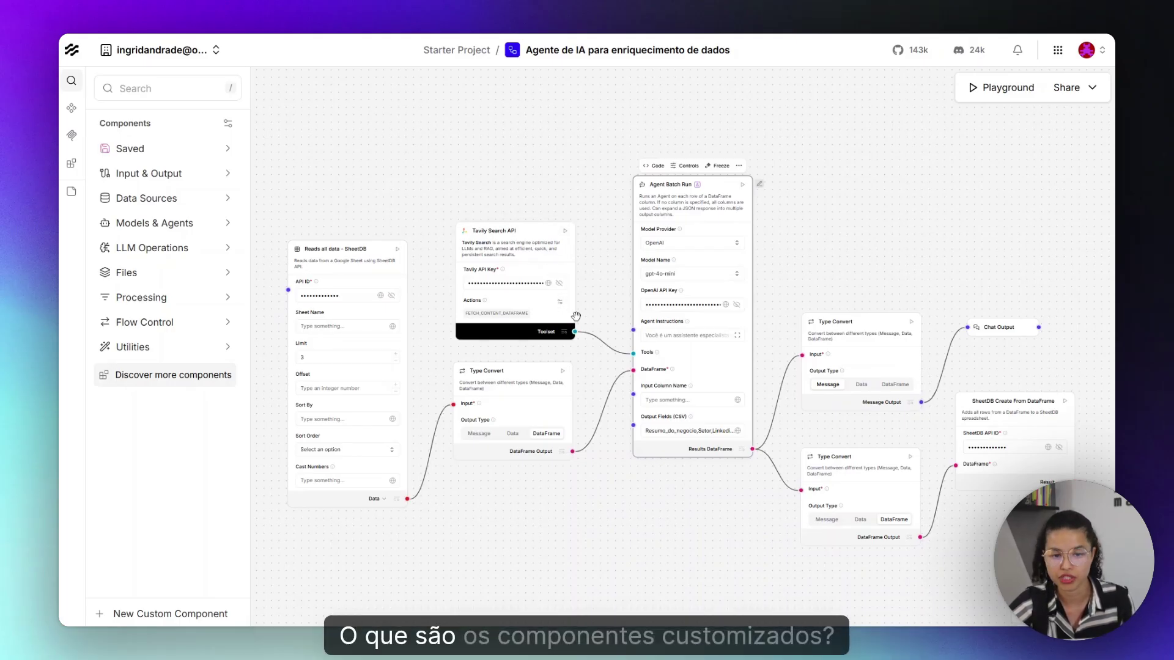
- Examine the custom components Reads all data - SheetDB and Agent Batch Run in the existing enrichment flow
click(335, 263)
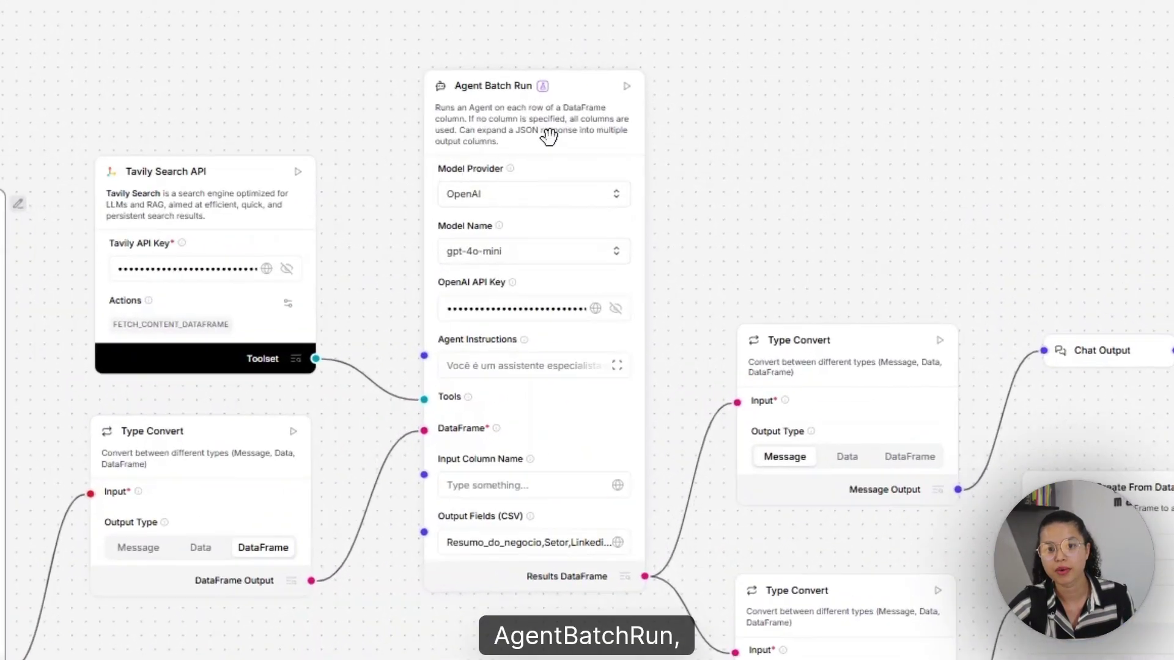
click(522, 93)
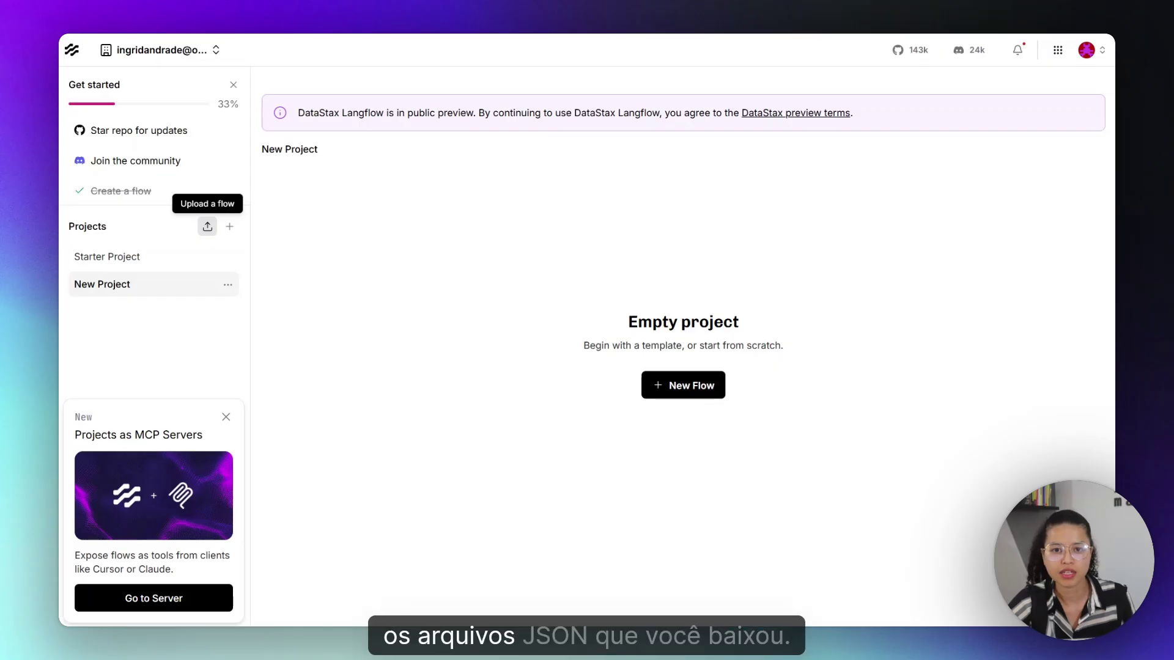
- Create a blank flow in New Project and view its saved custom components
click(431, 455)
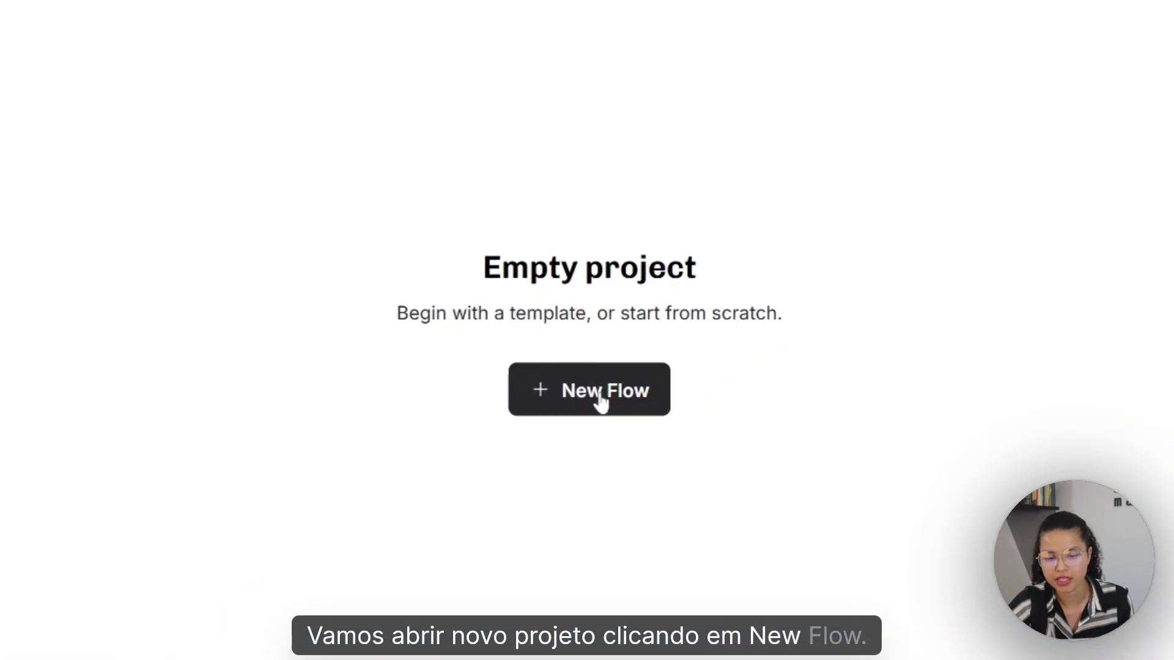
click(676, 388)
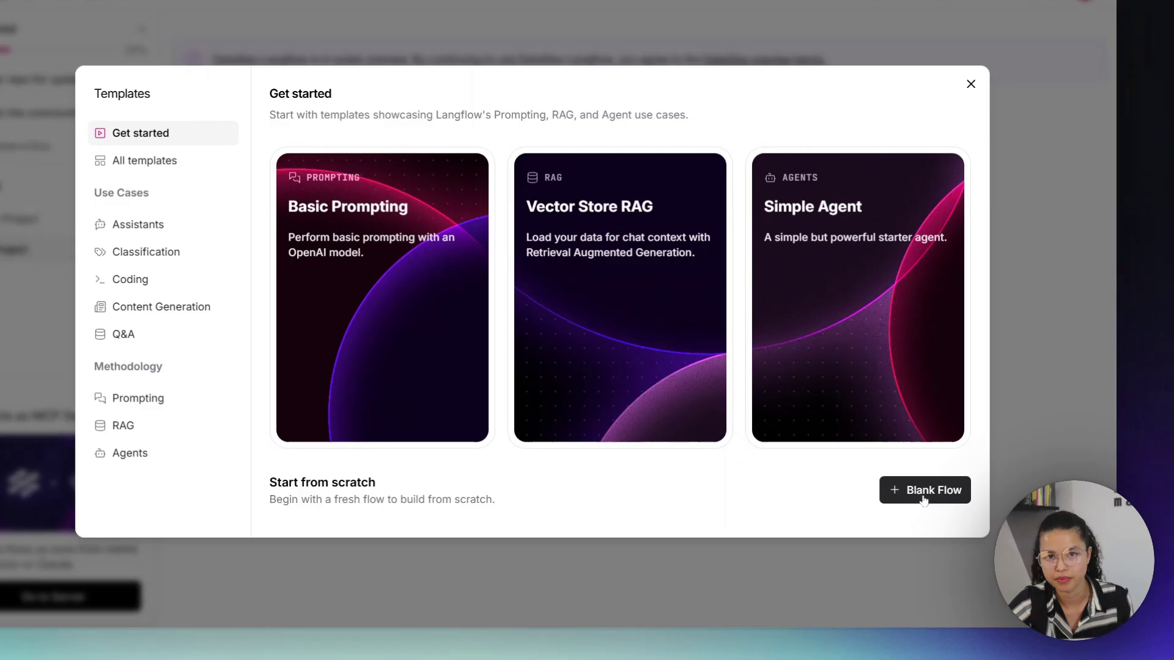
click(784, 408)
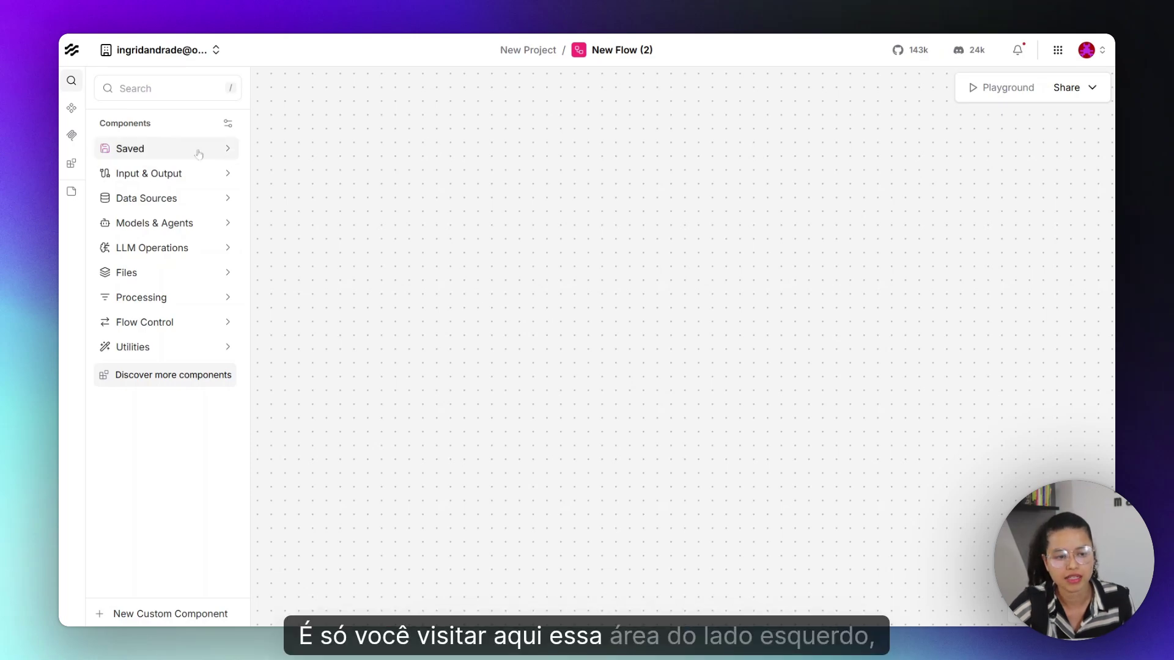
click(199, 154)
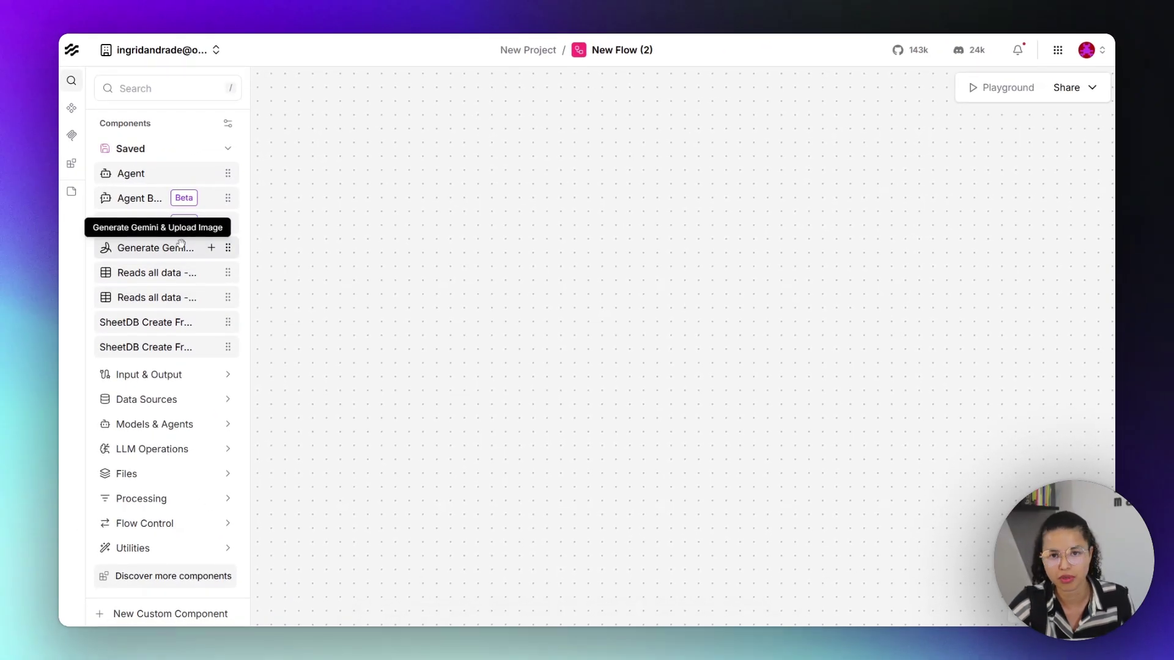
click(231, 153)
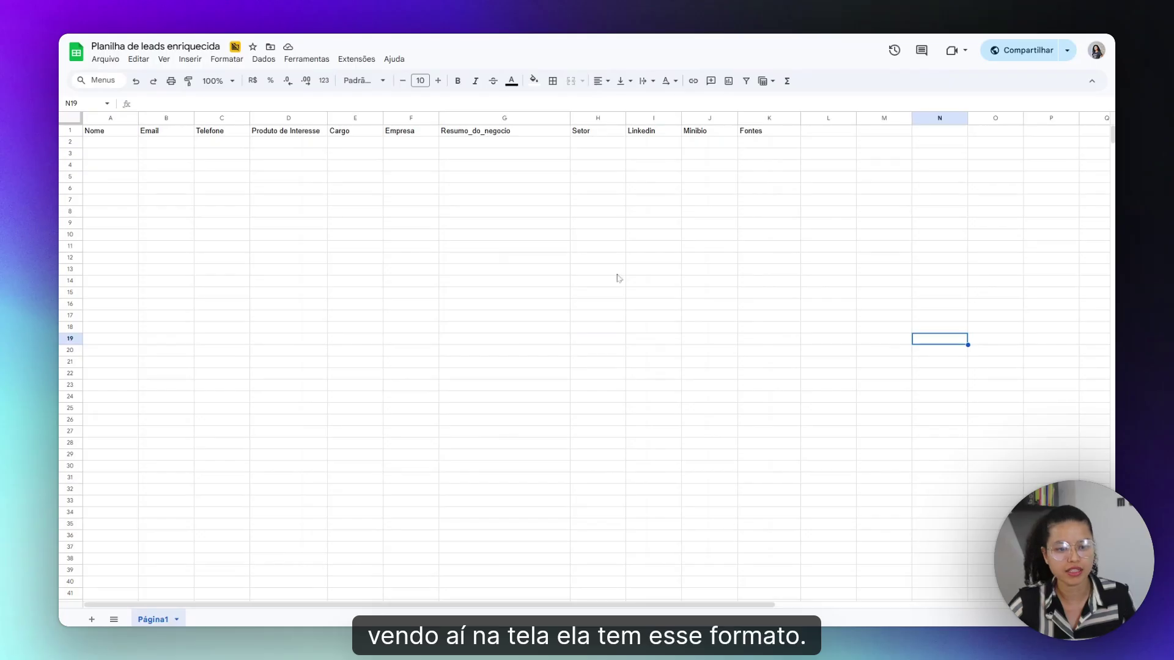
- In Google Sheets, highlight columns A to F, Nome through Empresa, in Planilha de leads enriquecida
drag(99, 120, 392, 128)
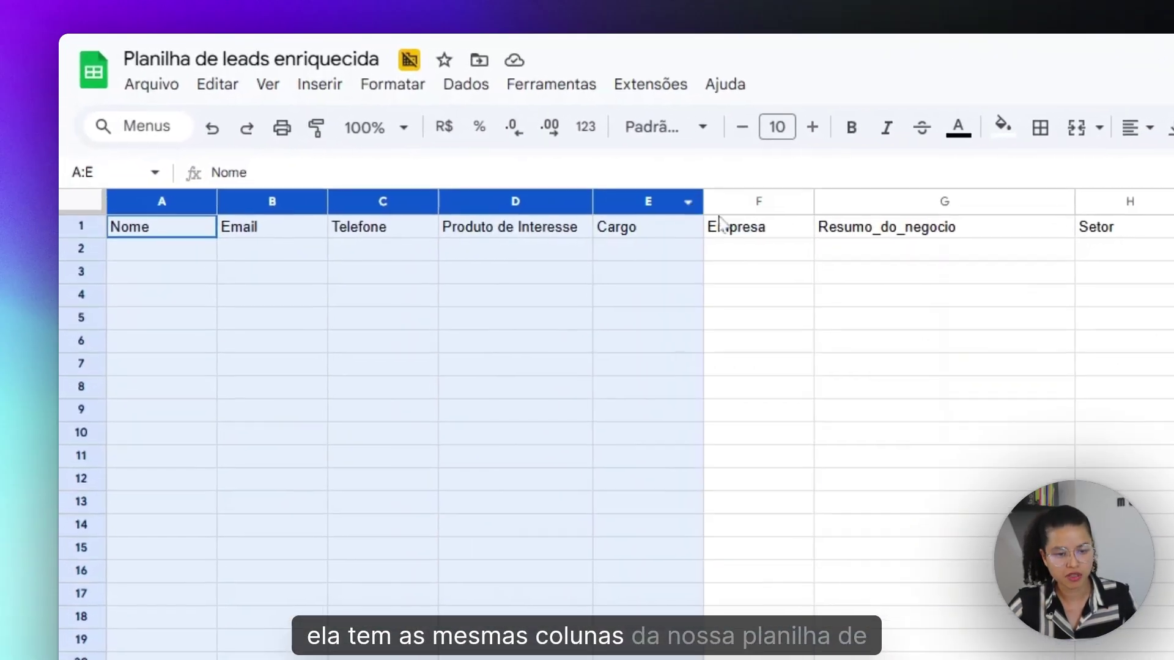
drag(720, 223, 813, 230)
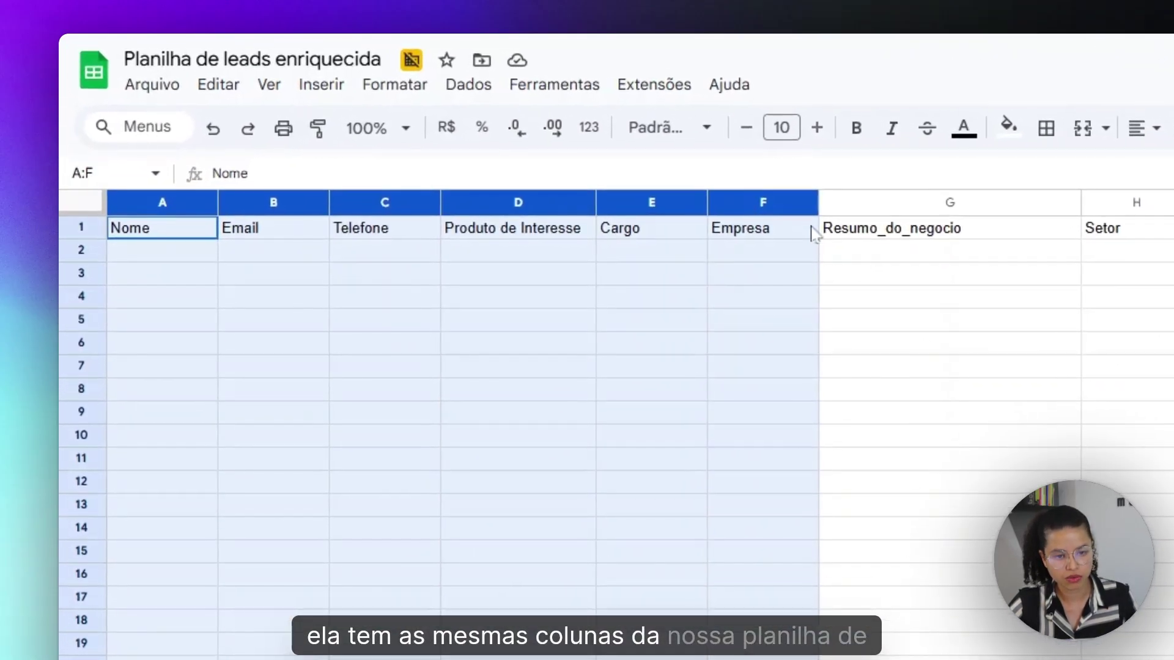
click(965, 300)
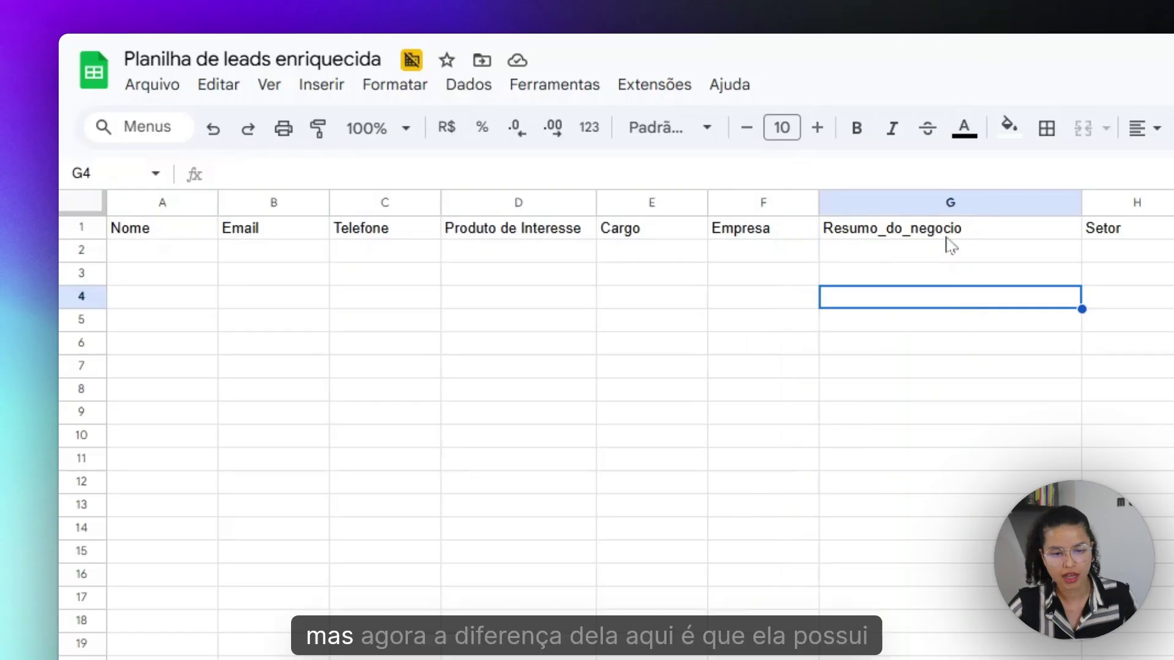
- Highlight the enrichment columns G to K, from Resumo_do_negocio to Fontes
click(961, 203)
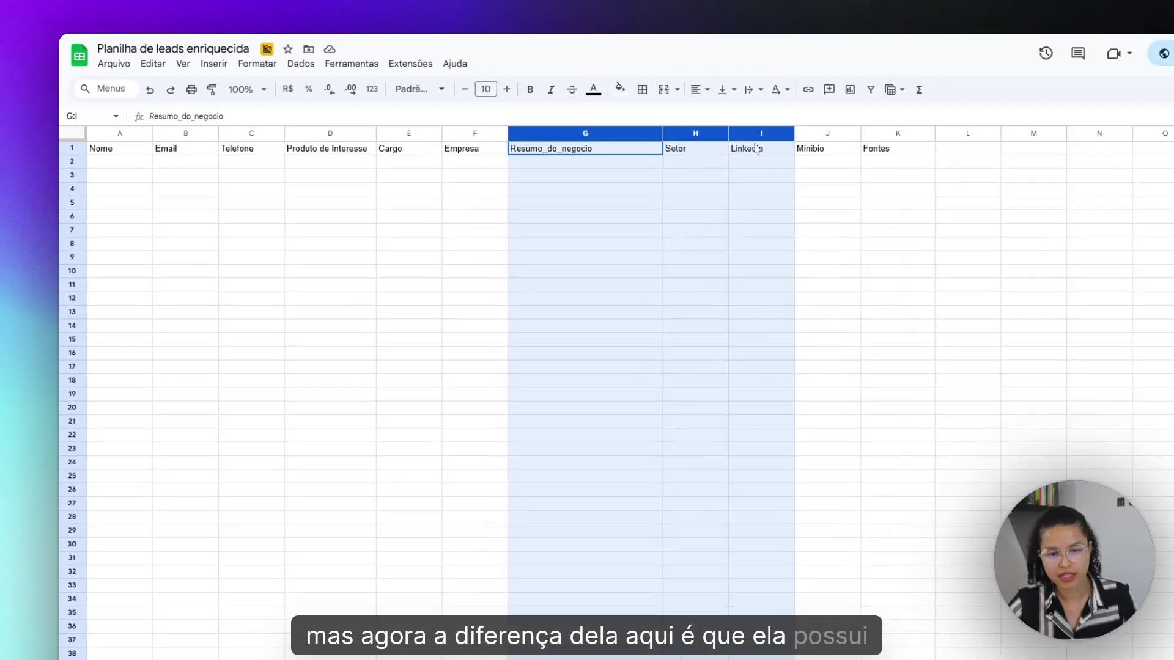
drag(1026, 211, 776, 118)
click(1155, 472)
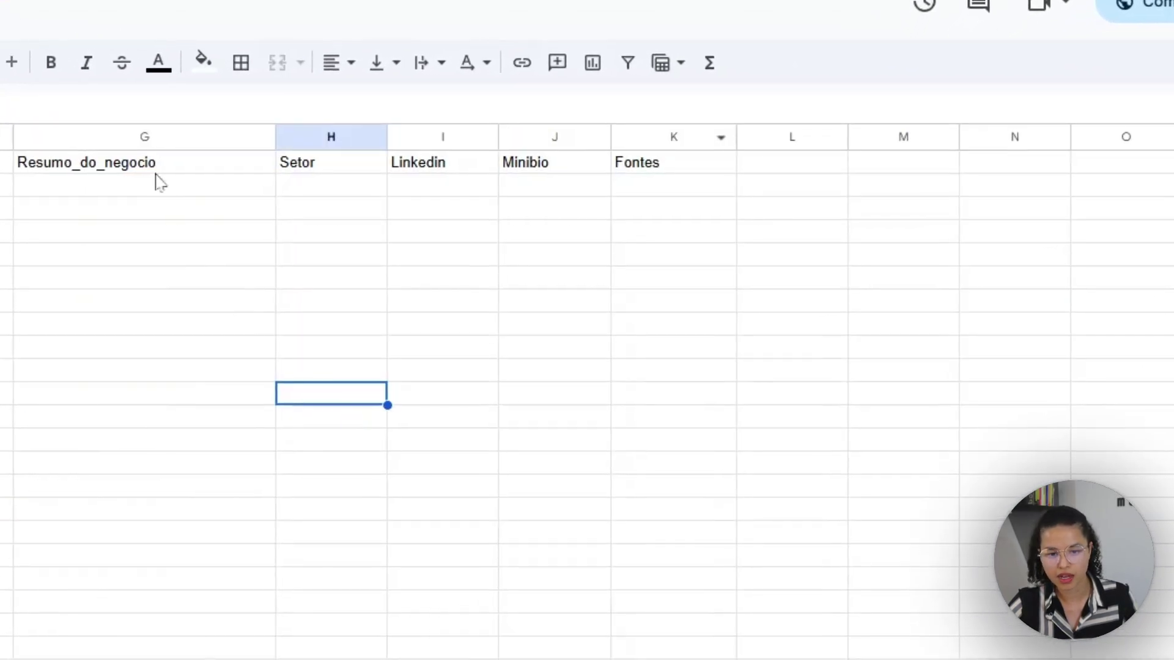
drag(150, 136, 657, 137)
click(445, 315)
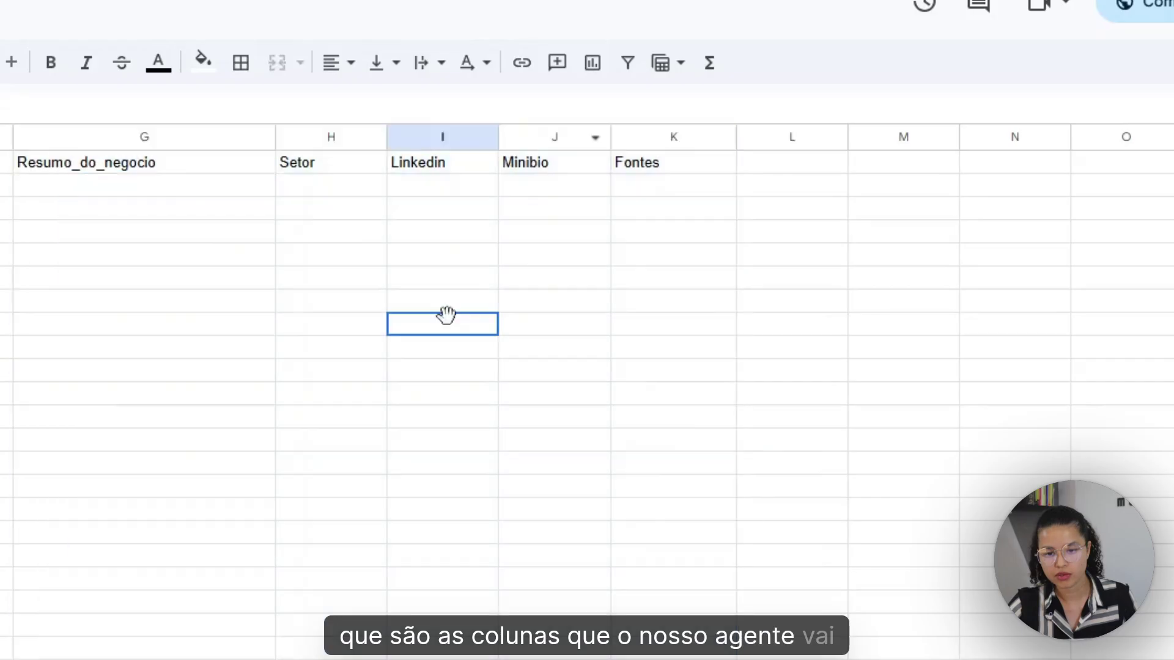
- Review the Resumo_do_negocio, Setor, Linkedin, Minibio and Fontes columns one by one
click(130, 195)
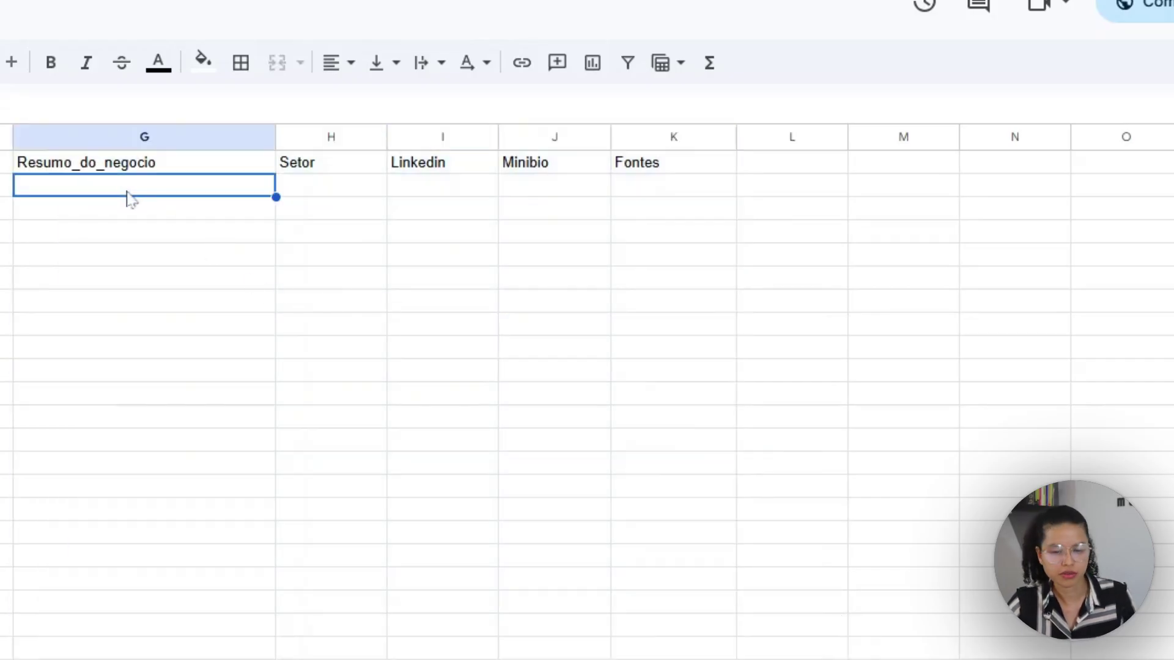
click(342, 137)
click(452, 135)
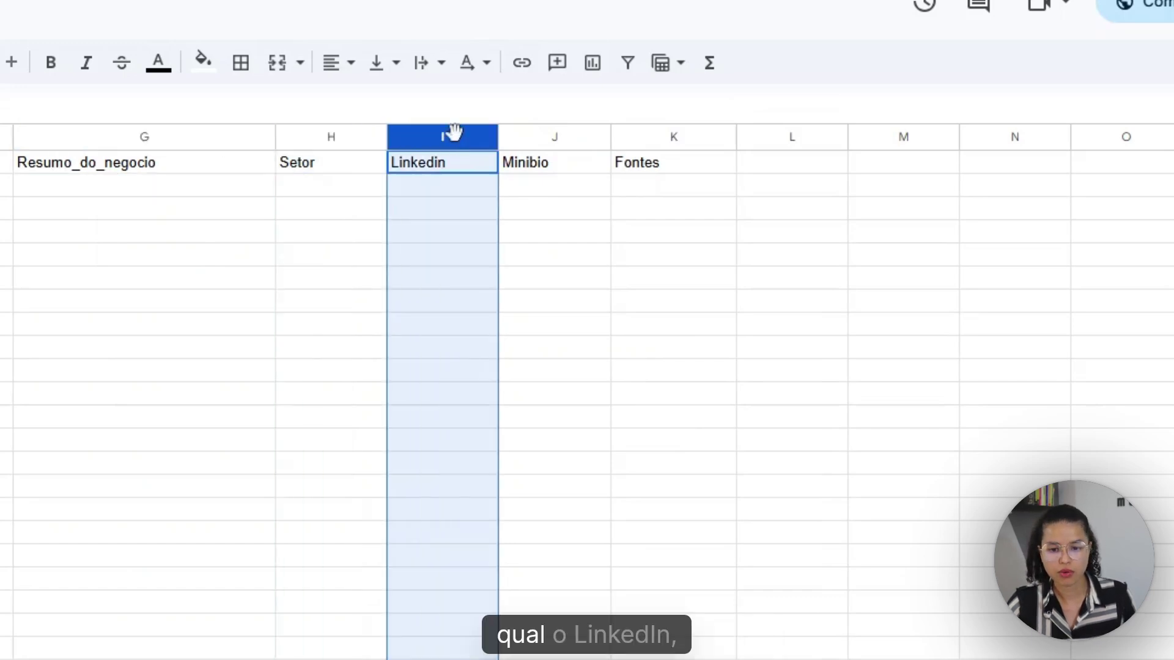
click(533, 137)
click(672, 136)
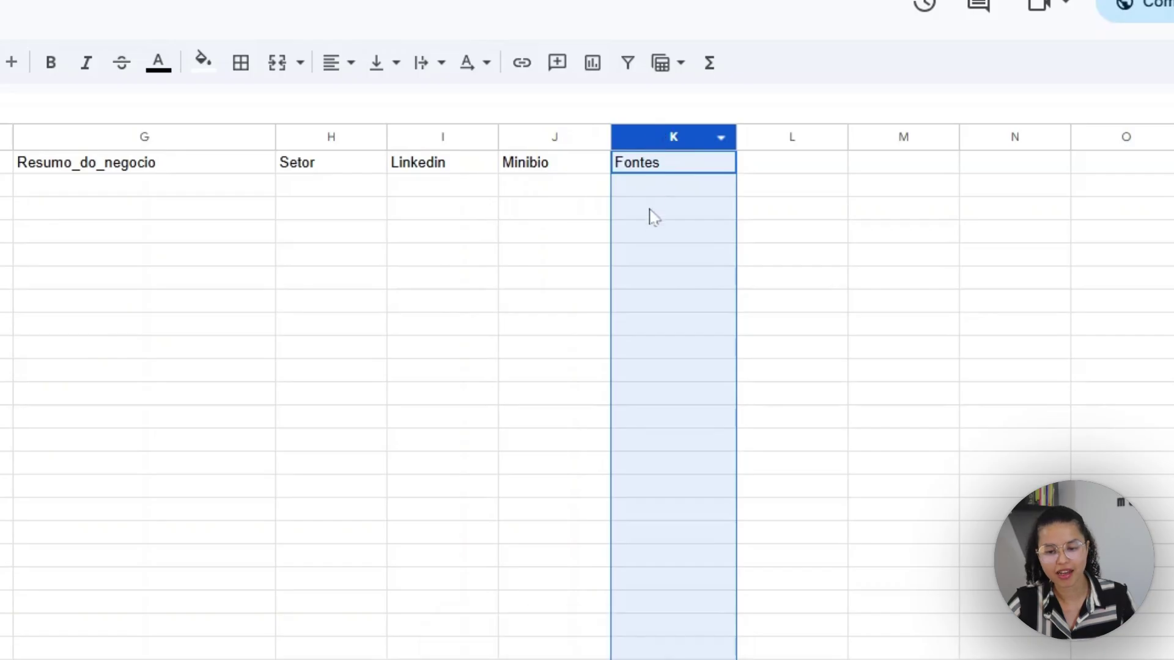
click(651, 234)
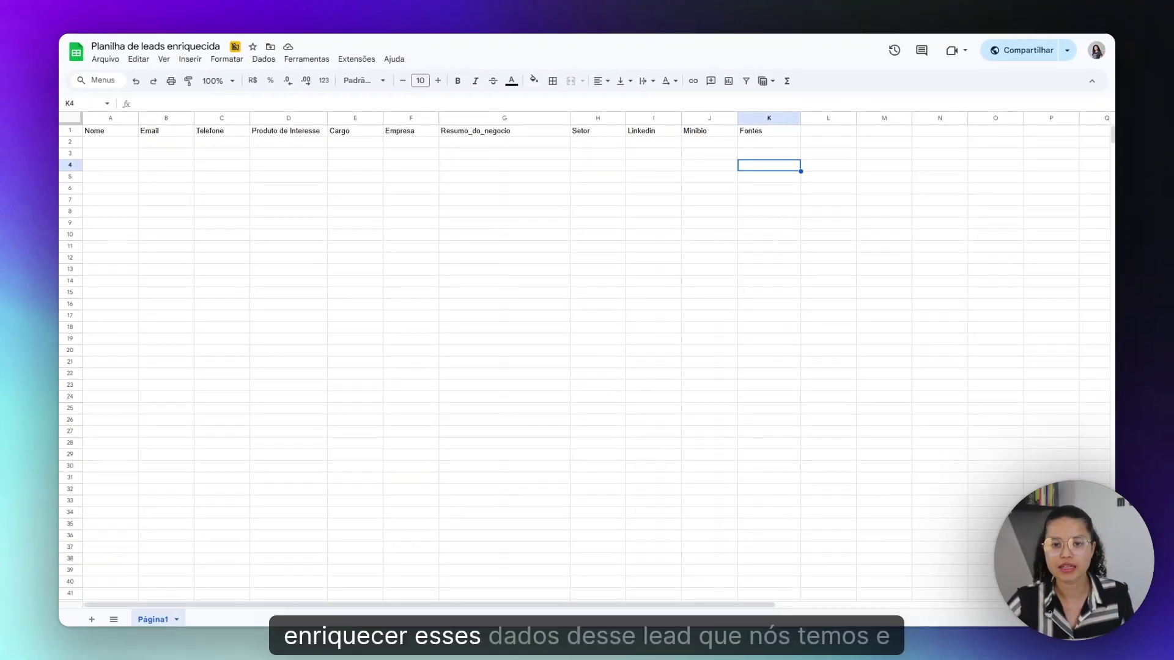
click(758, 143)
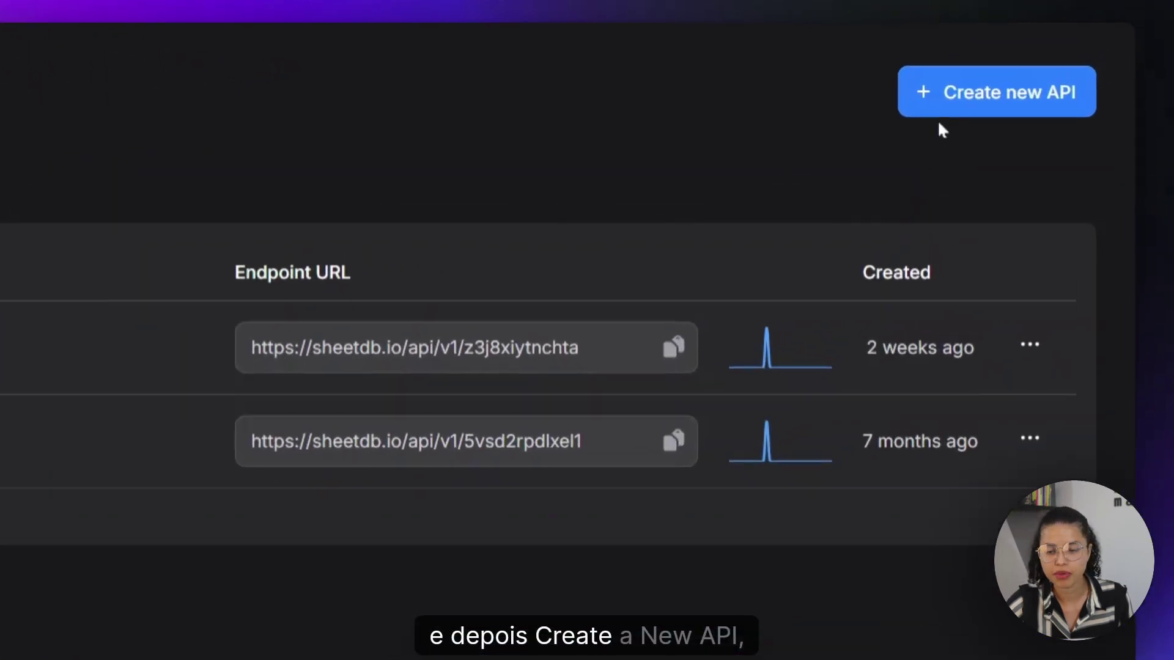
- In SheetDB, open the form for creating a new API from an existing Google spreadsheet URL
click(1020, 78)
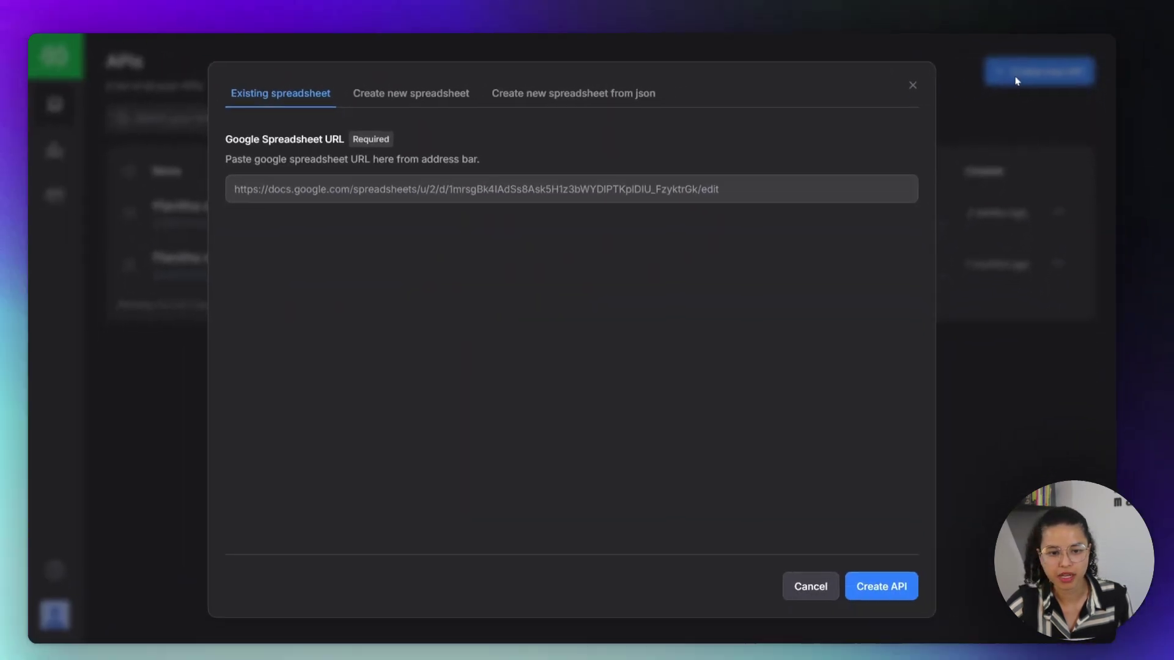
click(489, 184)
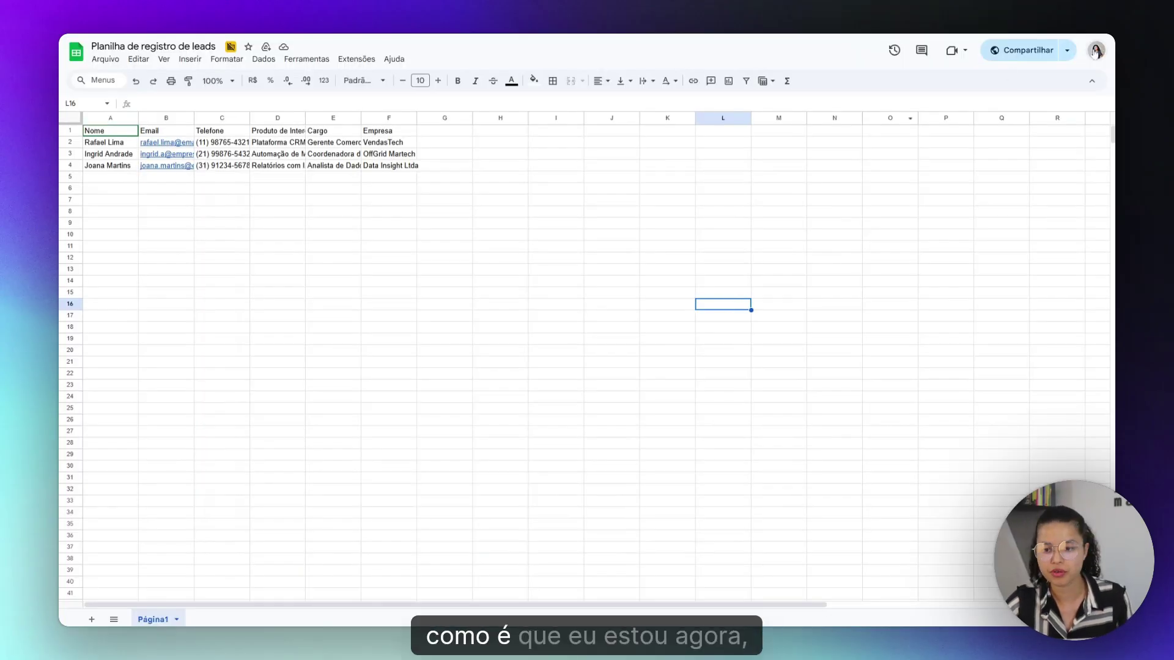
- In Google Sheets, share Planilha de registro de leads with anyone with the link as Editor and copy the link
click(1030, 52)
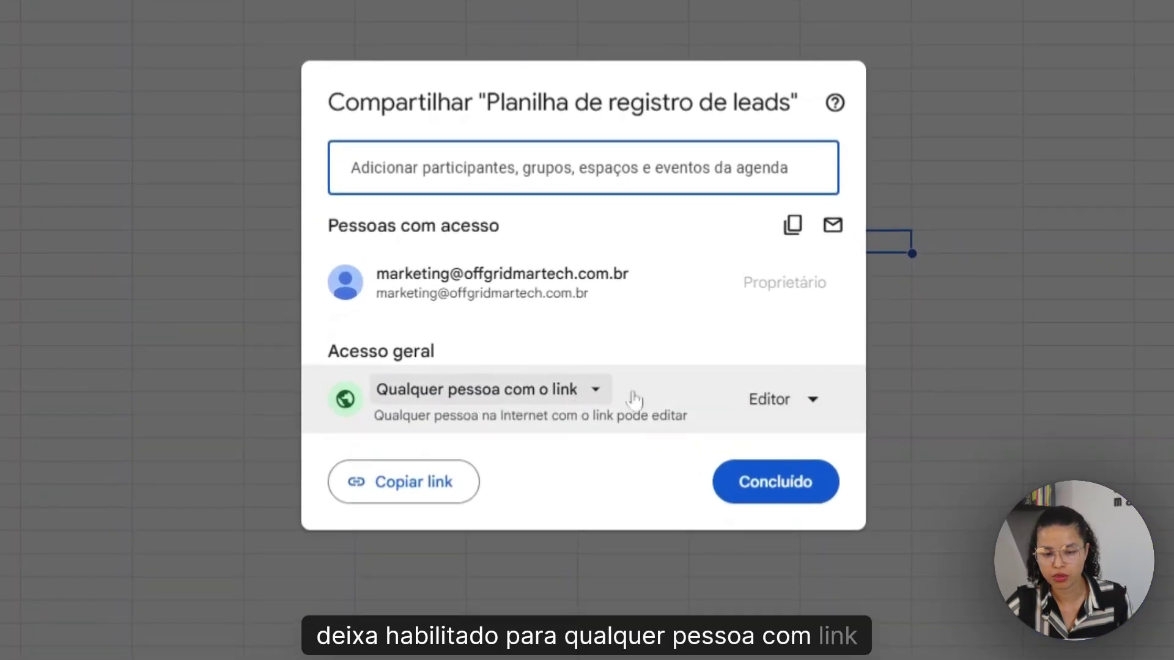
click(782, 399)
click(707, 597)
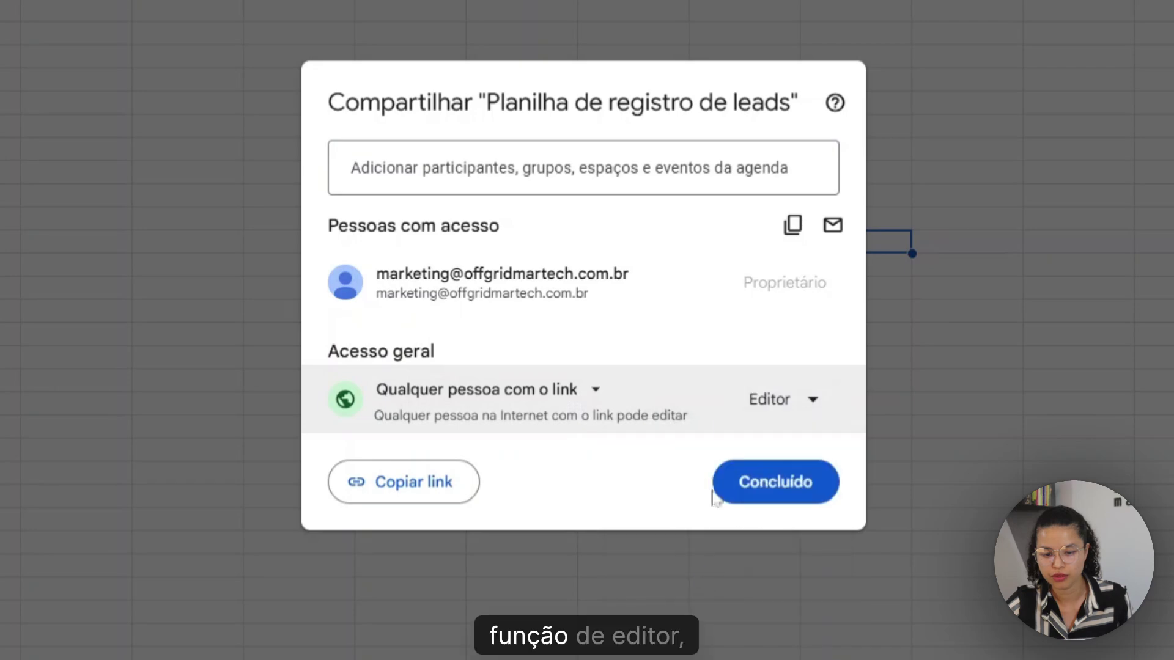
click(407, 489)
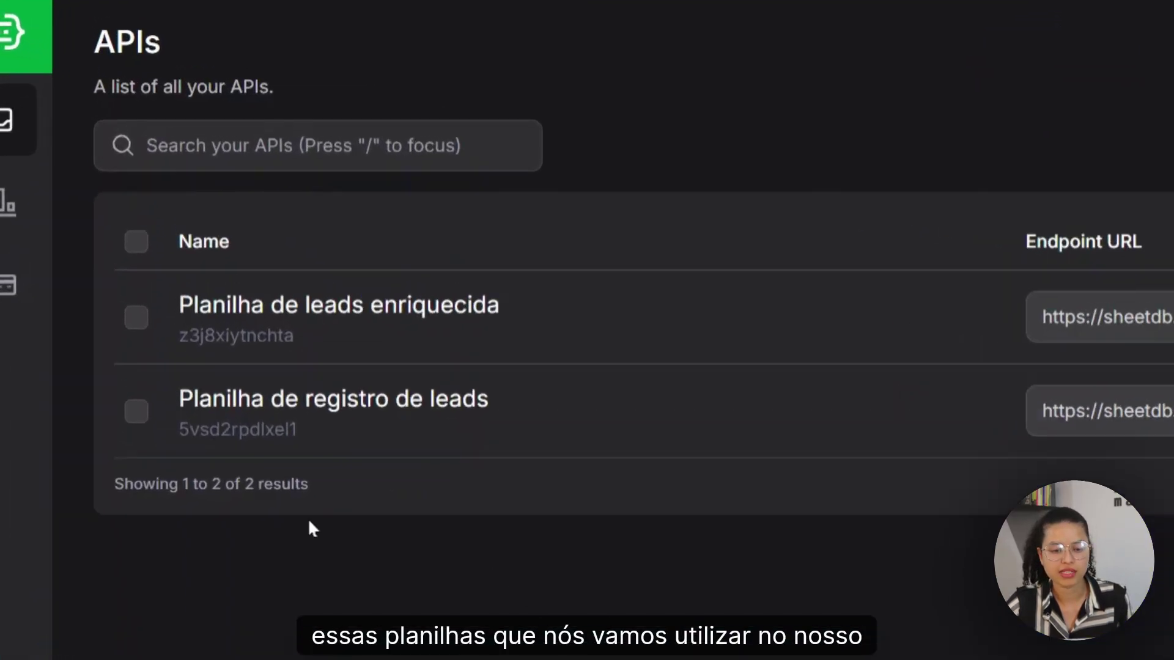
- In SheetDB, highlight the API IDs of both lead spreadsheets and close the new API form without creating one
drag(181, 218, 186, 218)
drag(184, 353, 301, 352)
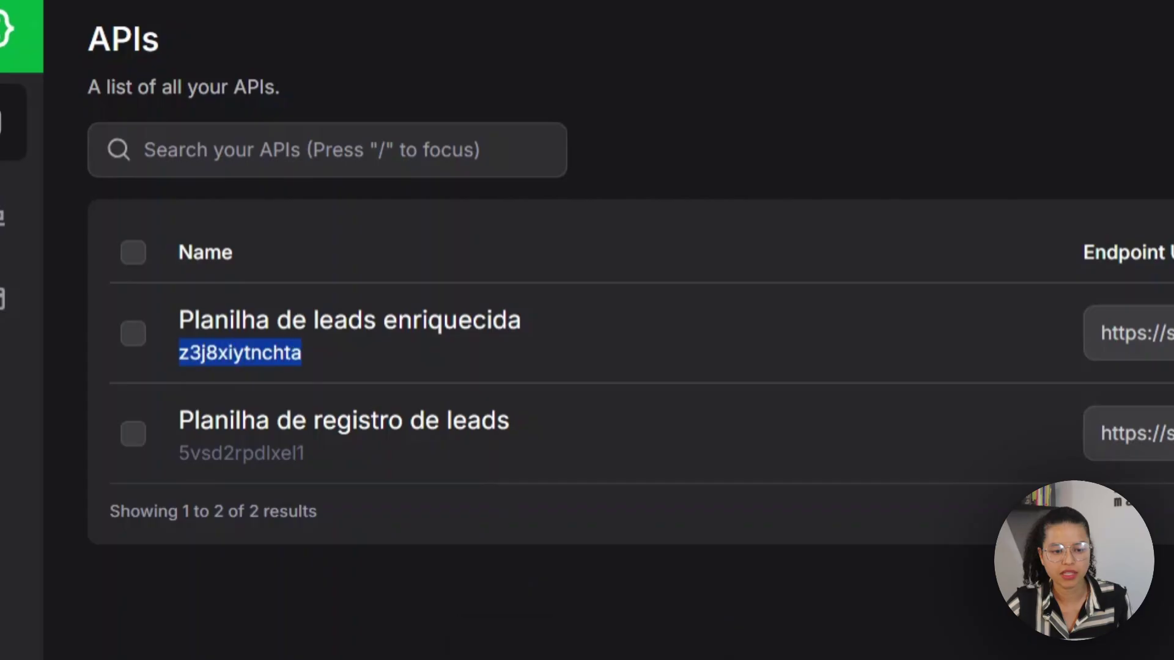
drag(187, 453, 428, 455)
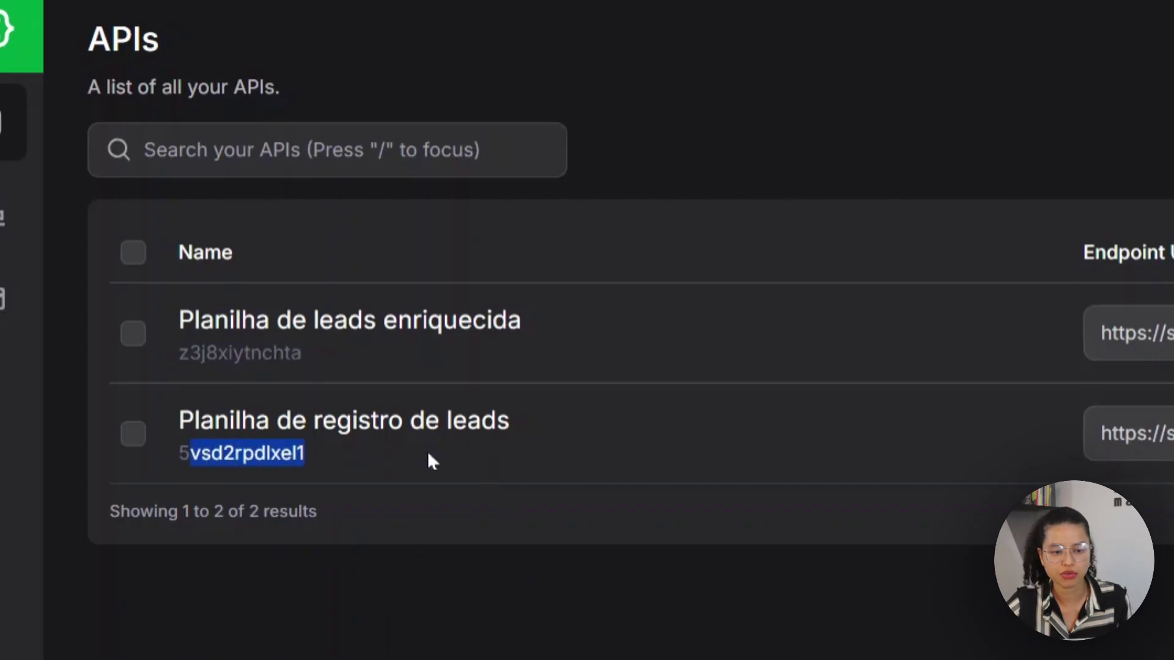
click(445, 486)
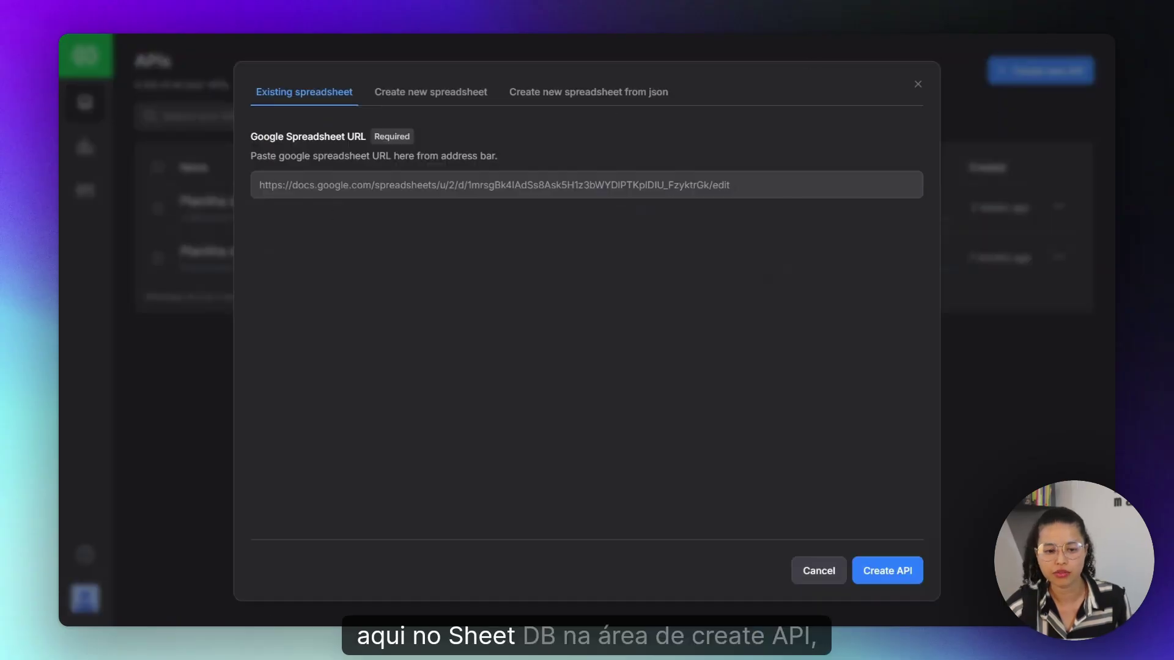
click(918, 84)
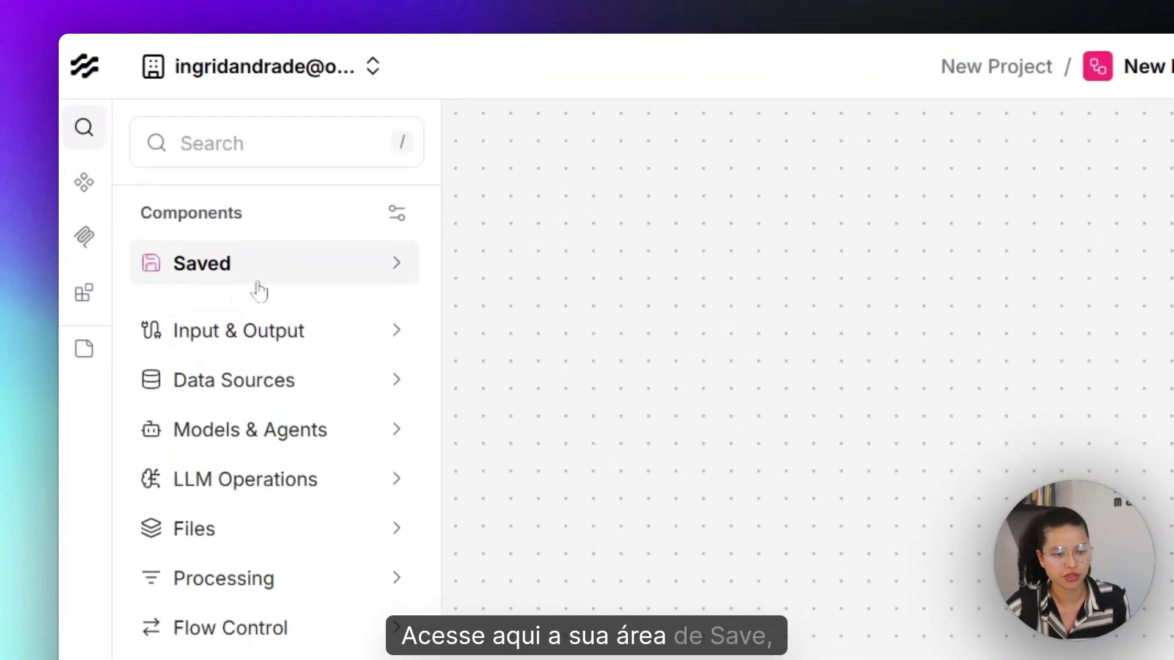
- In Langflow, add the saved Reads all data - SheetDB (1) component to the empty canvas
click(257, 277)
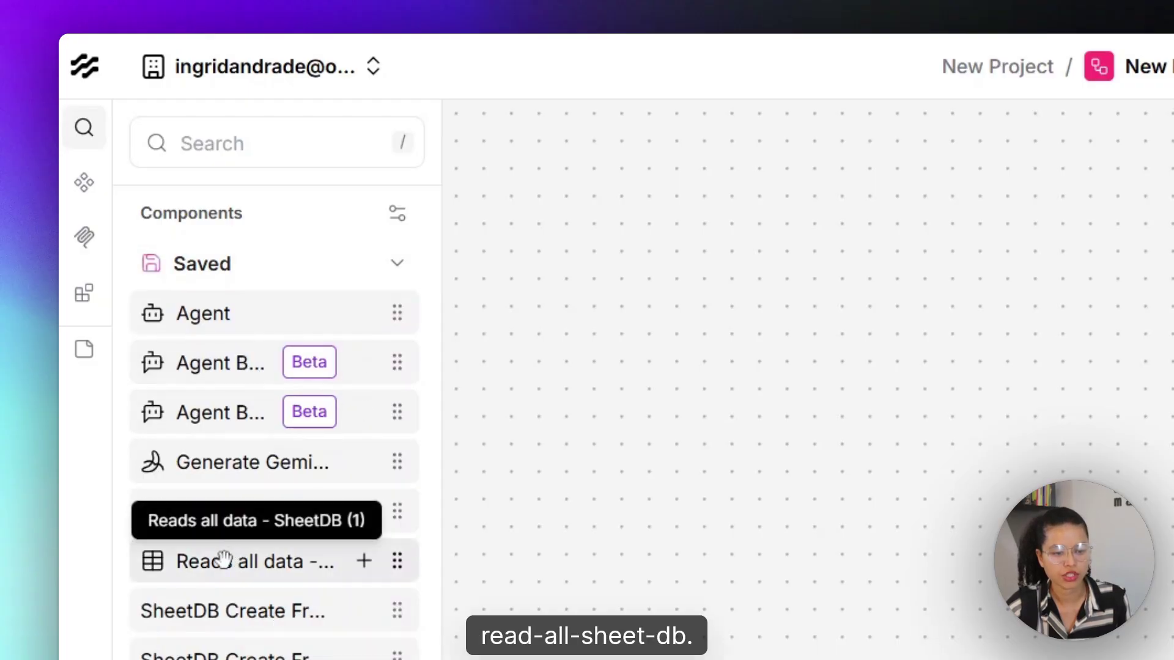
drag(223, 560, 324, 176)
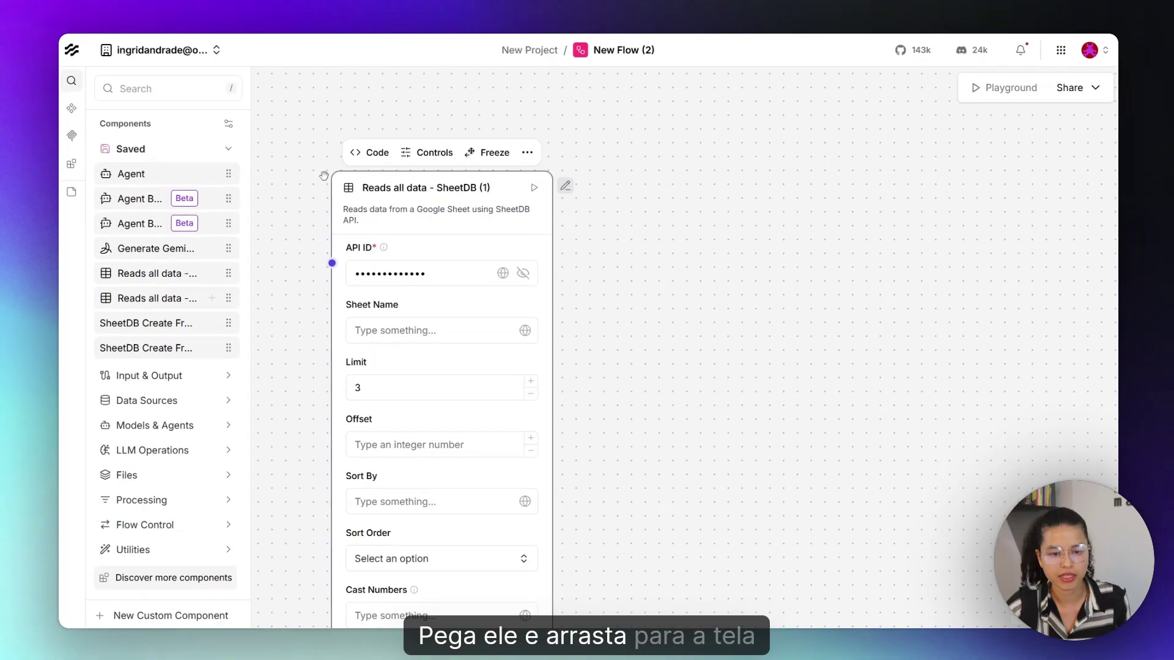
scroll(318, 183, down, 2)
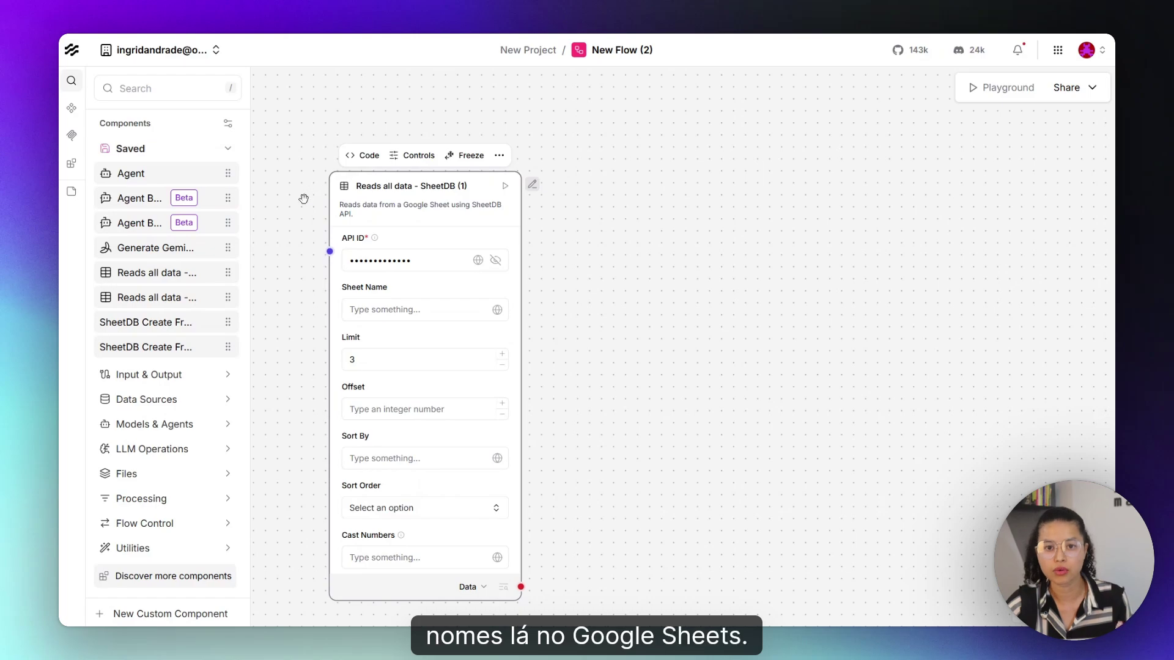
- Copy the API ID of Planilha de registro de leads from SheetDB into the Reads all data component's API ID and nudge the component slightly
click(401, 268)
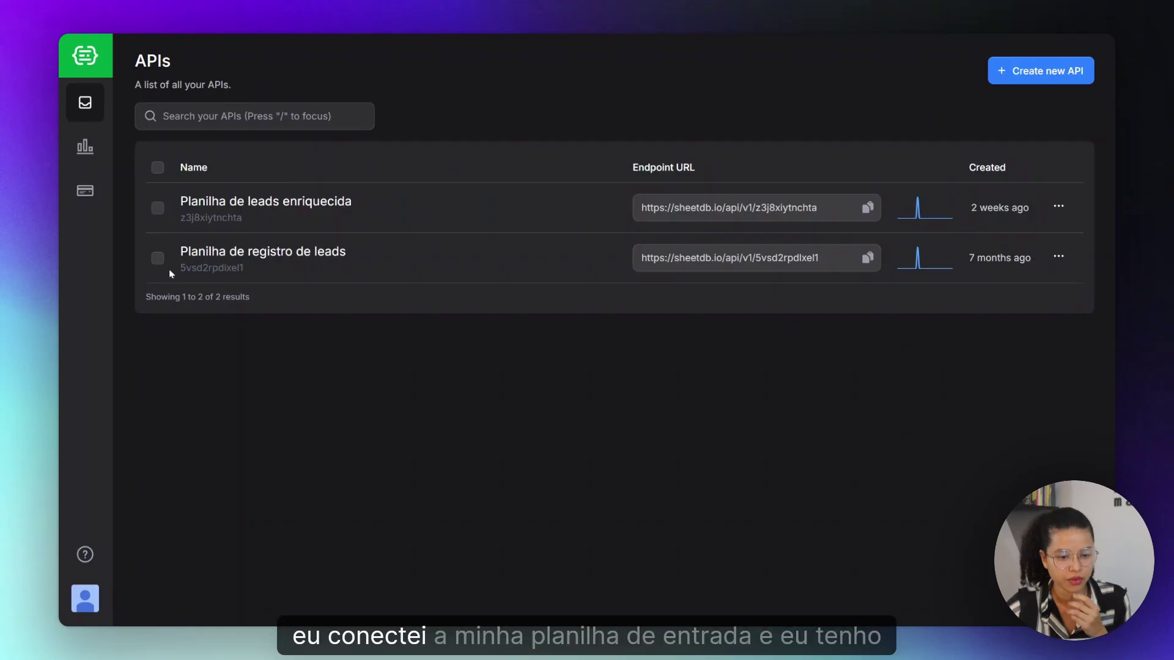
drag(192, 269, 250, 270)
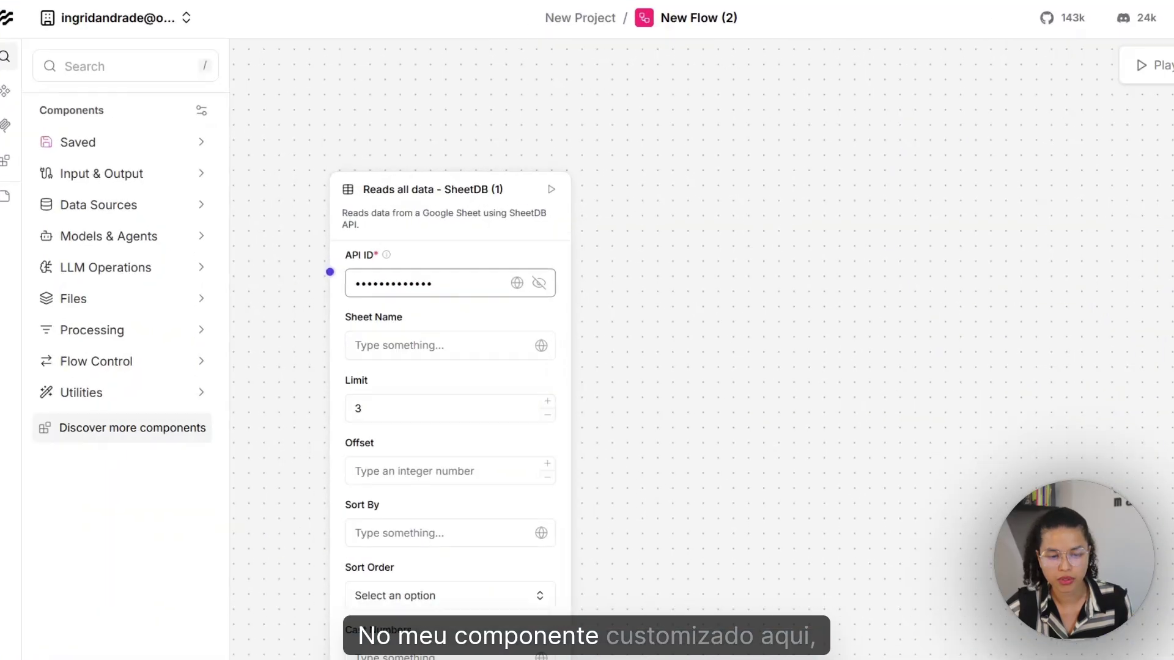
click(466, 283)
key(ctrl+a)
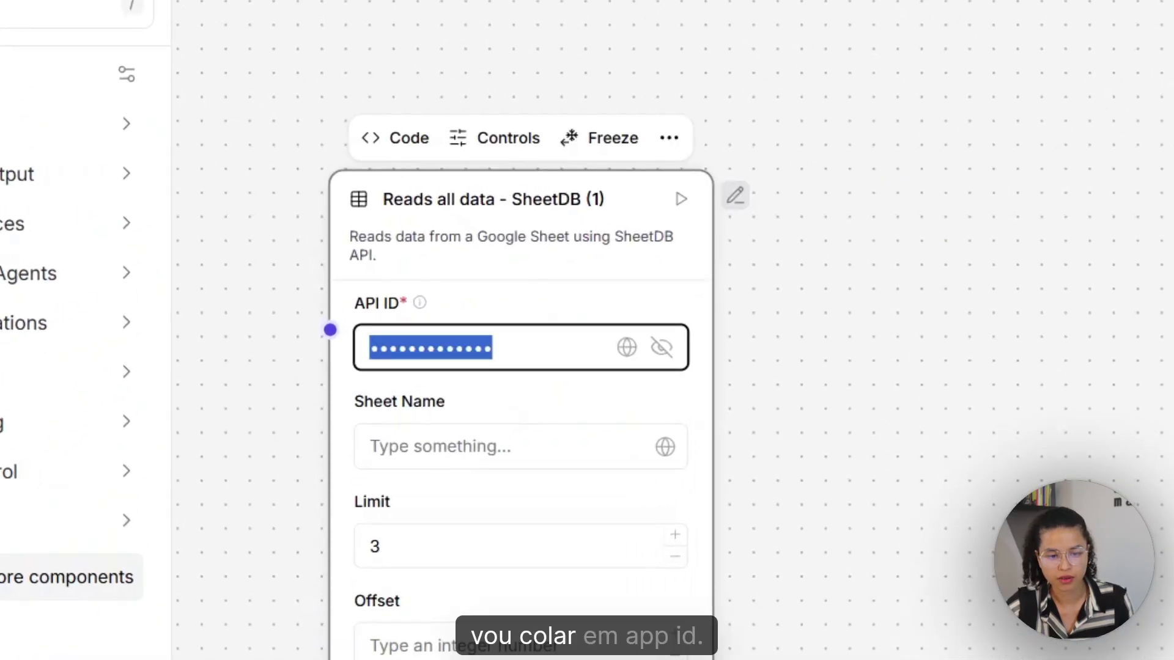
key(ctrl+v)
click(857, 354)
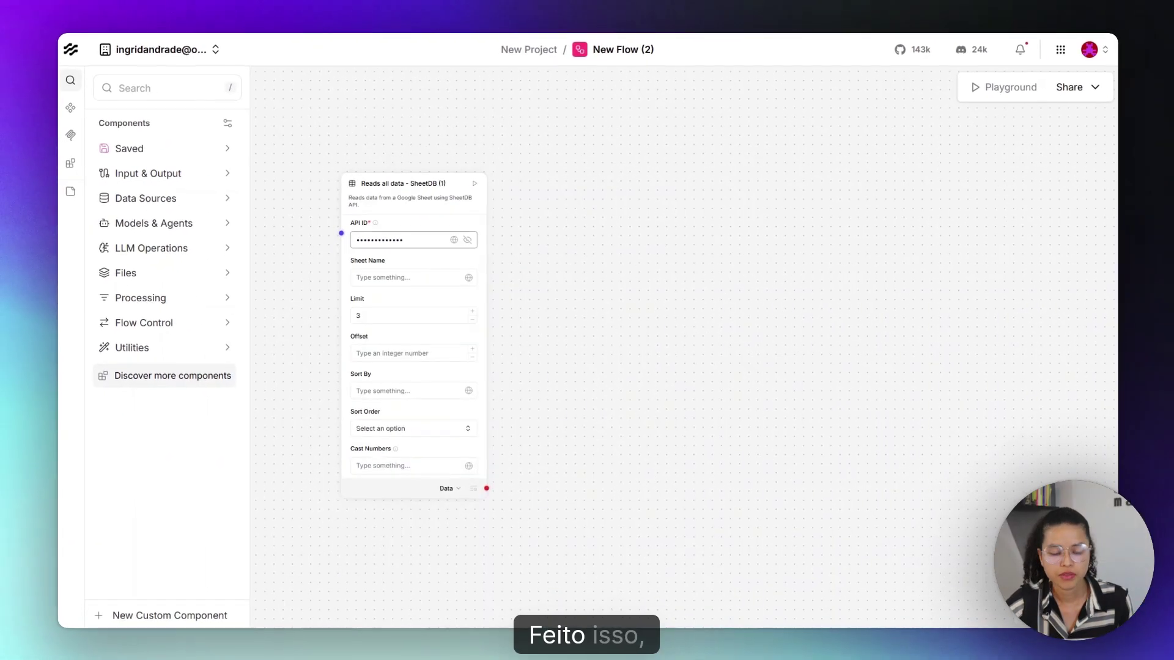
drag(419, 209, 409, 210)
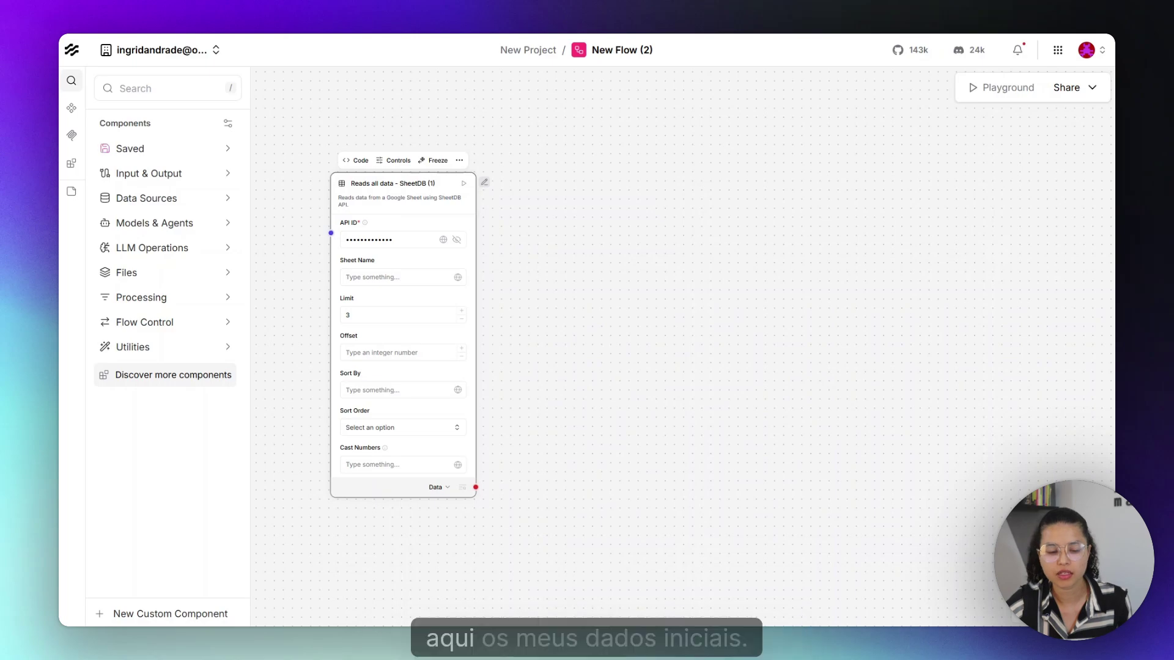
- Move the Reads all data component slightly up and to the left on the canvas
click(379, 315)
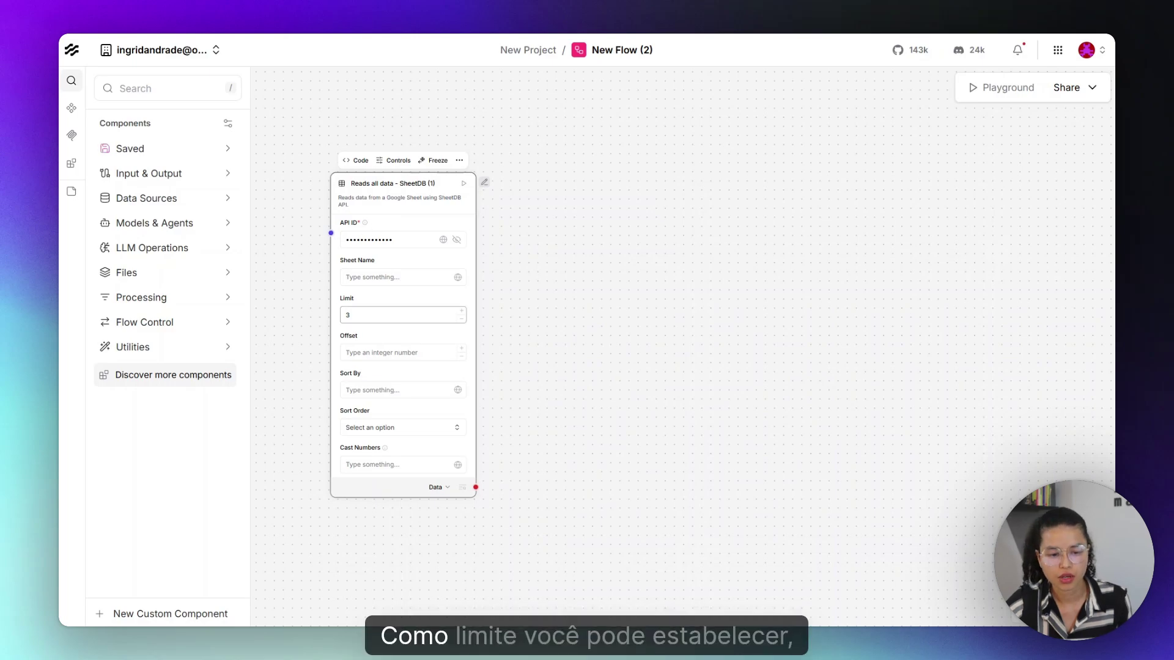
click(370, 329)
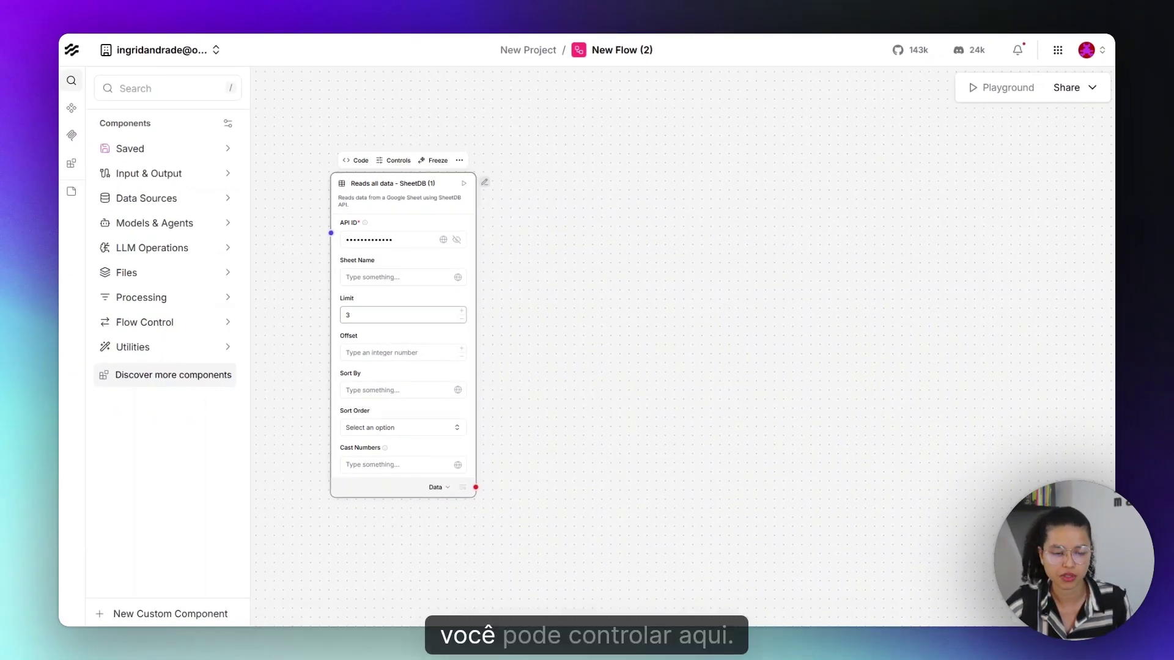
drag(384, 332, 367, 327)
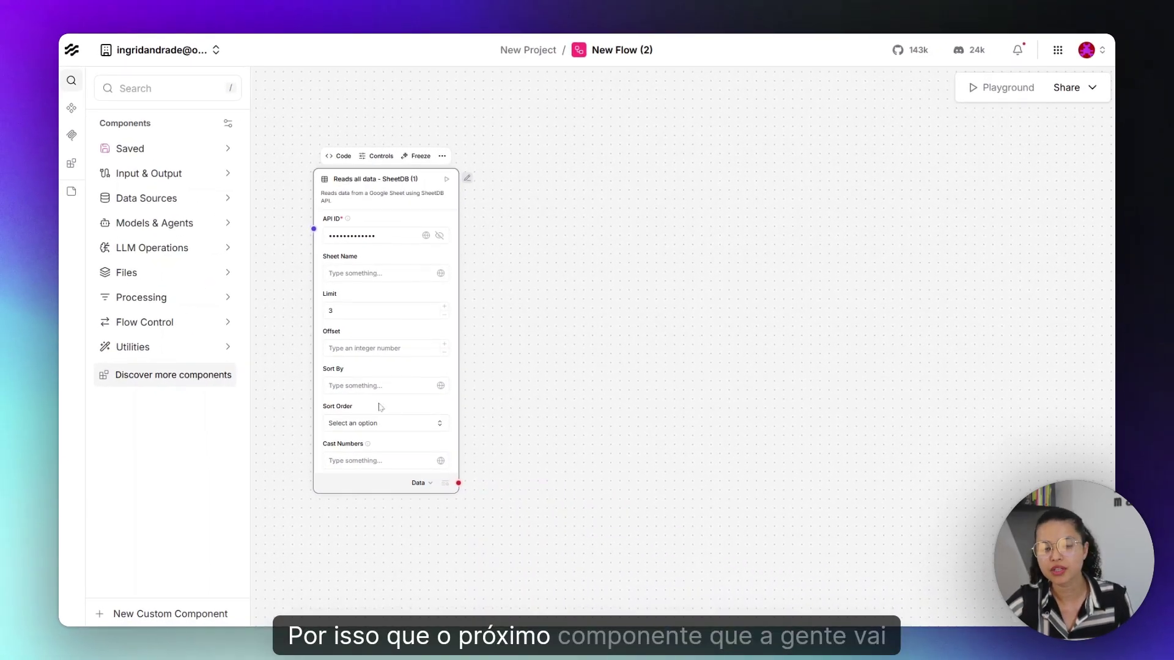
- Add a Type Convert processing component beside Reads all data and connect the Data output to its Input
click(166, 88)
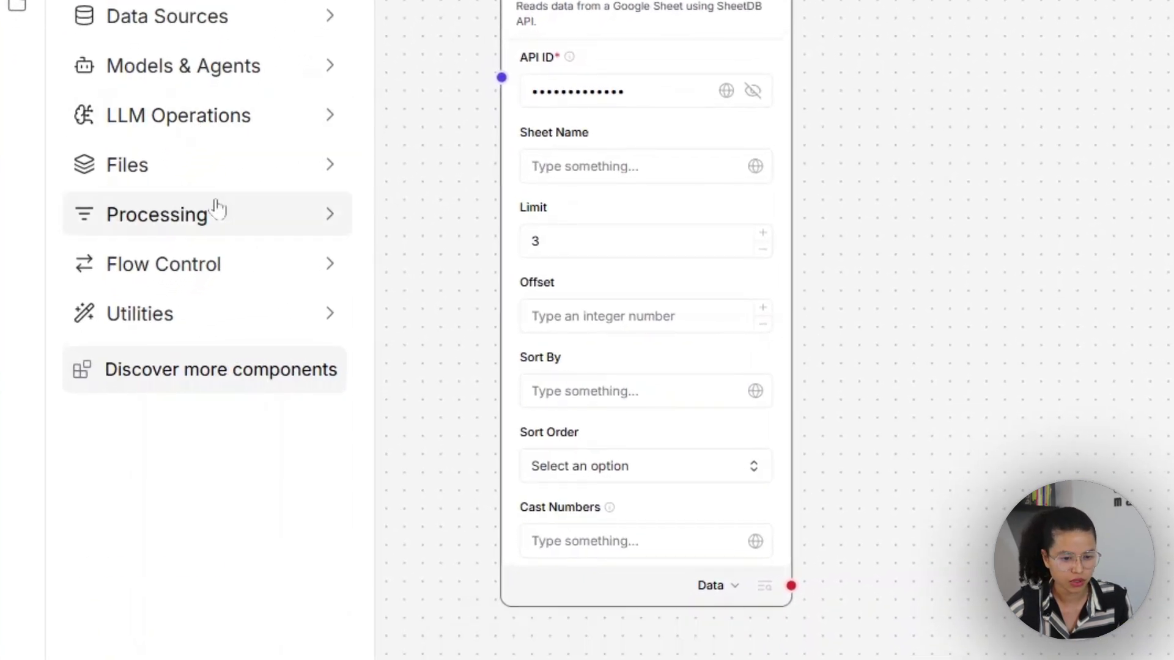
click(187, 203)
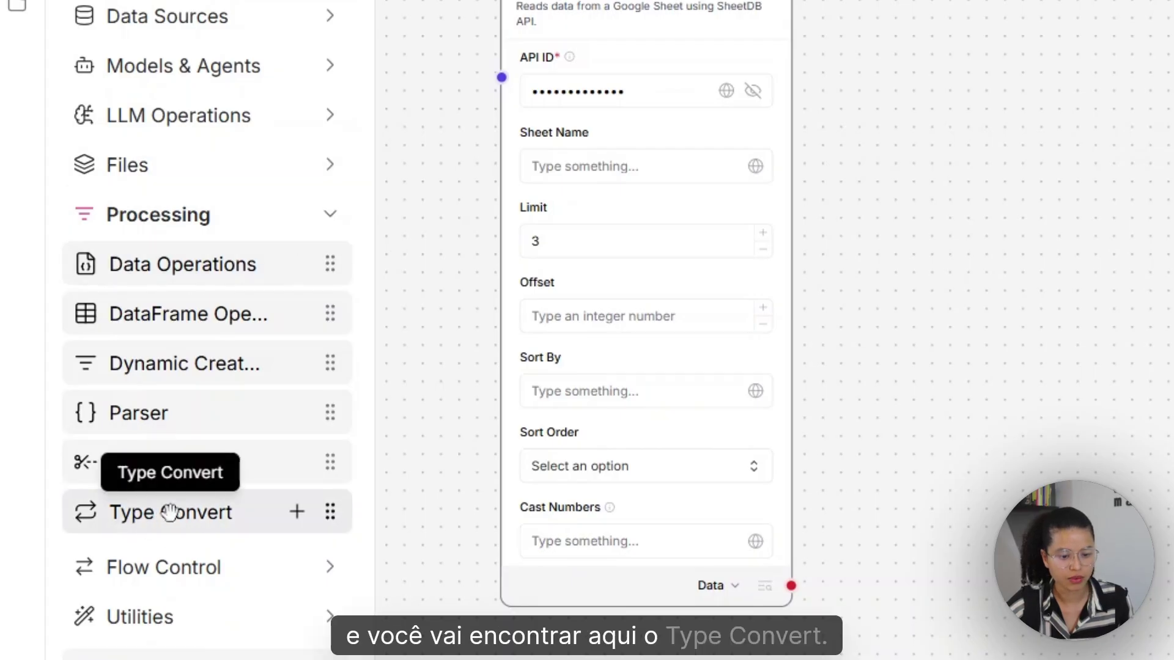
drag(964, 250, 970, 252)
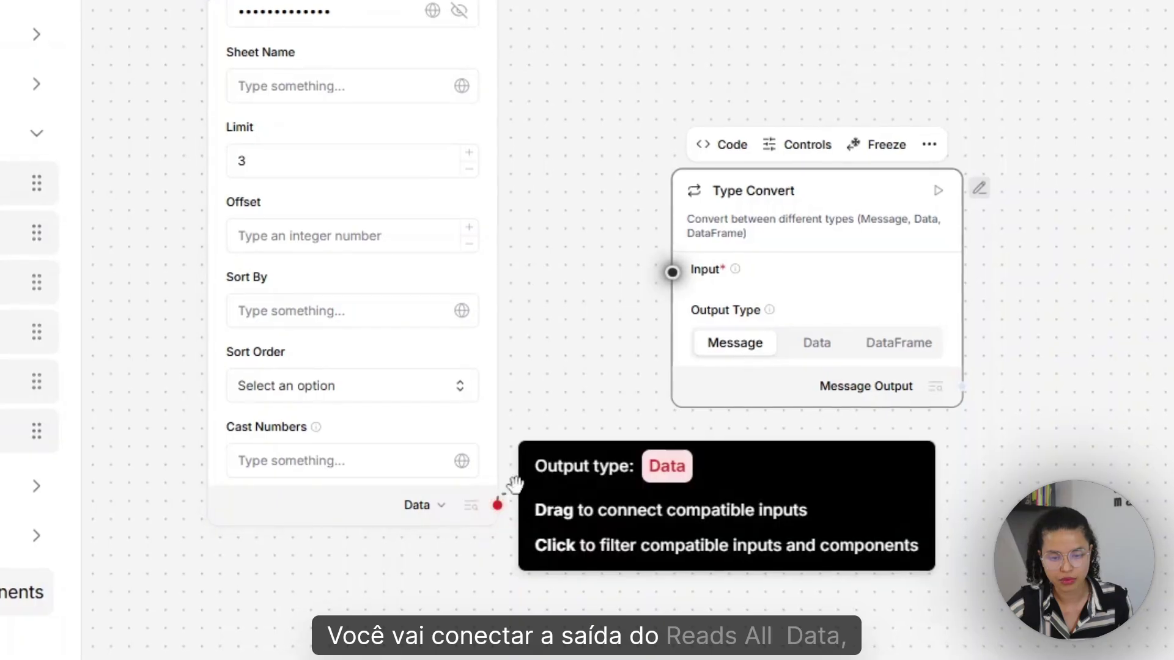
drag(459, 483, 468, 426)
drag(516, 392, 672, 272)
drag(731, 232, 698, 227)
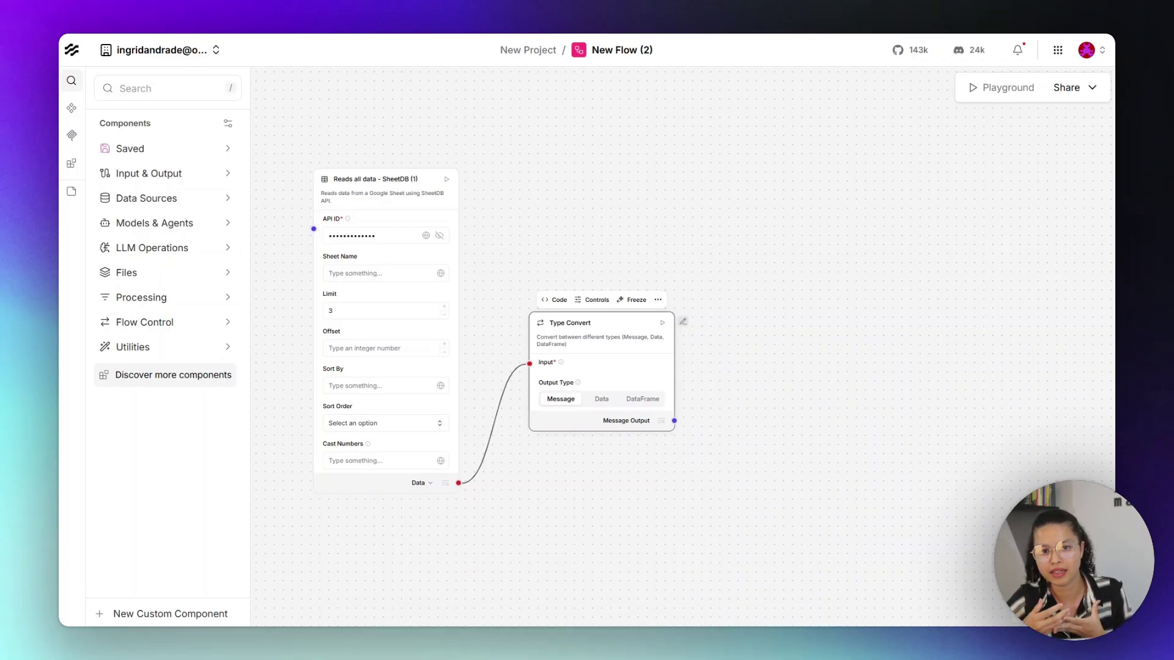
- Move Type Convert slightly up and to the left and set its output type to DataFrame
drag(587, 323, 574, 306)
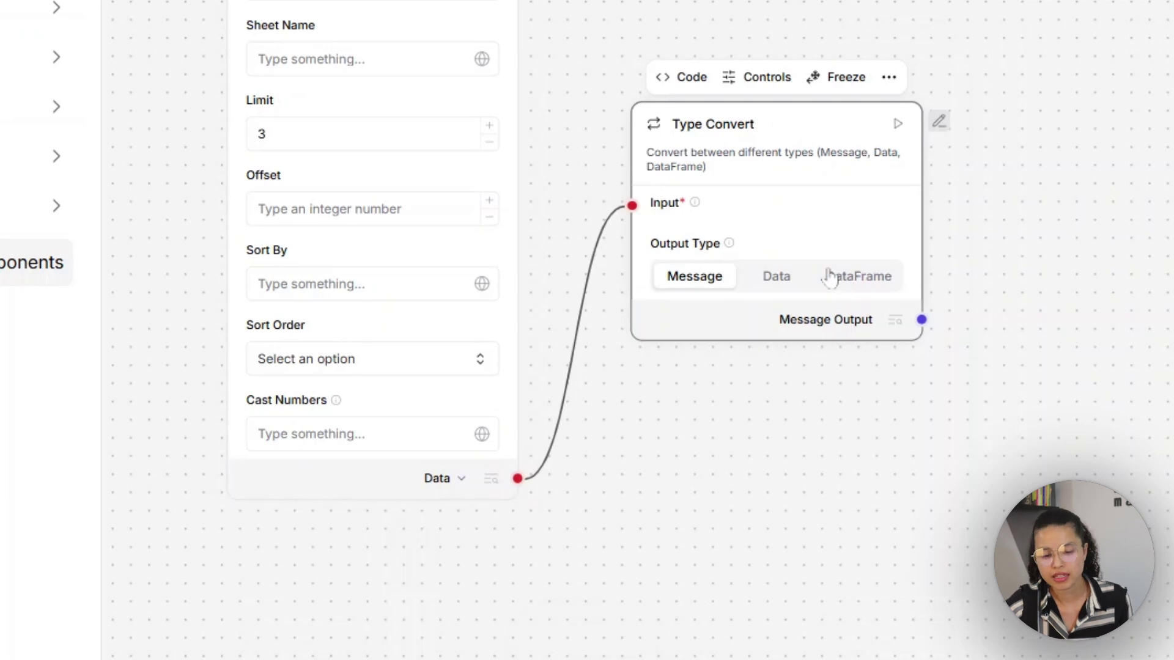
click(870, 280)
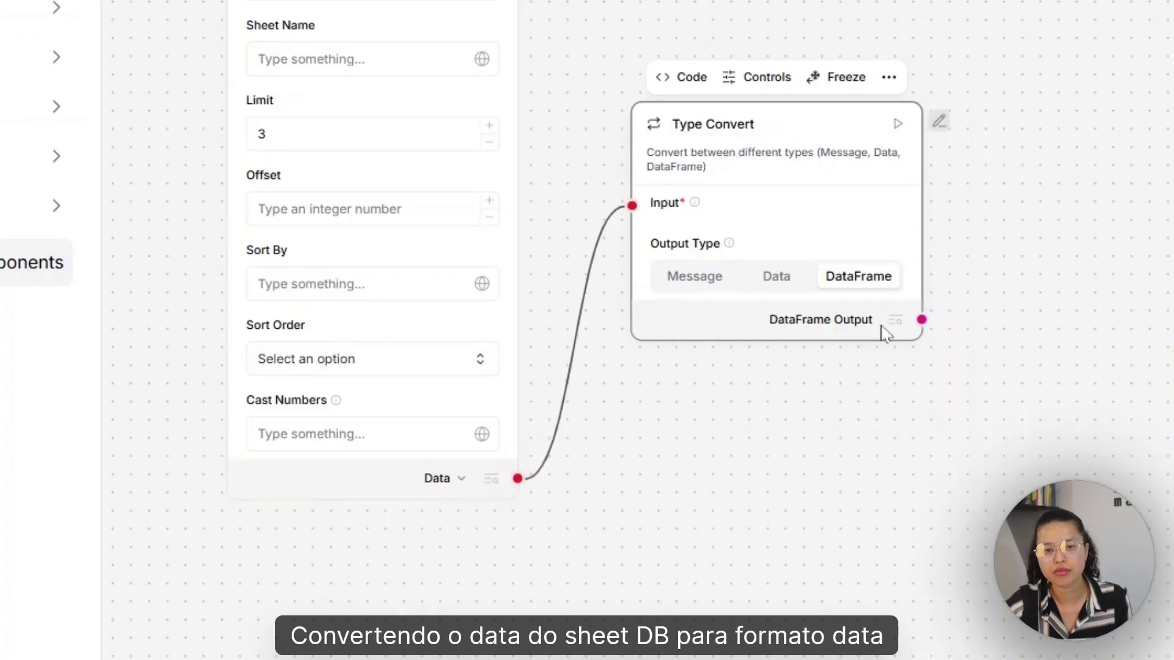
click(1017, 209)
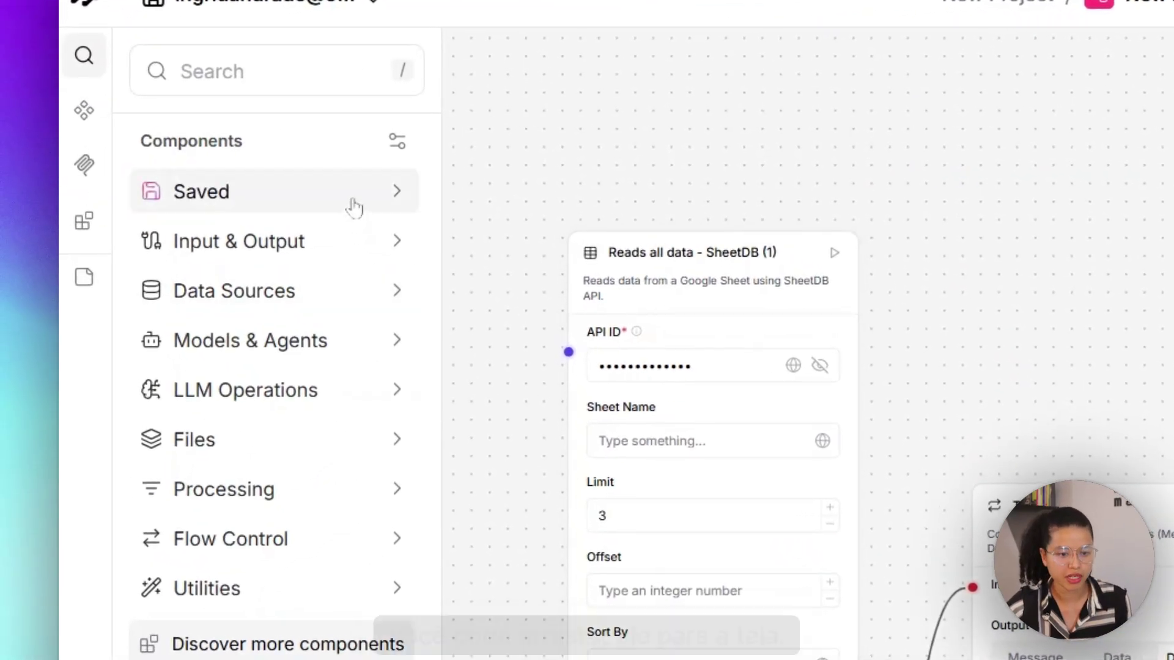
- Add the saved Agent Batch Run component beyond Type Convert and select OpenAI as its model provider with the gpt-4o-mini model
click(354, 207)
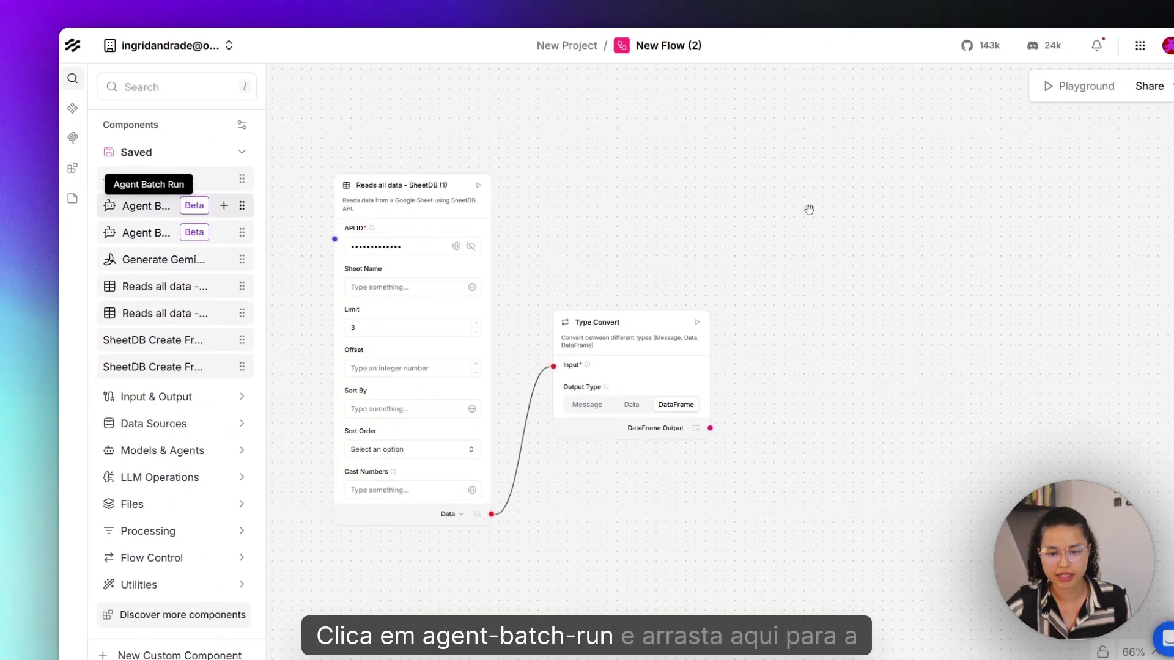
drag(809, 209, 807, 211)
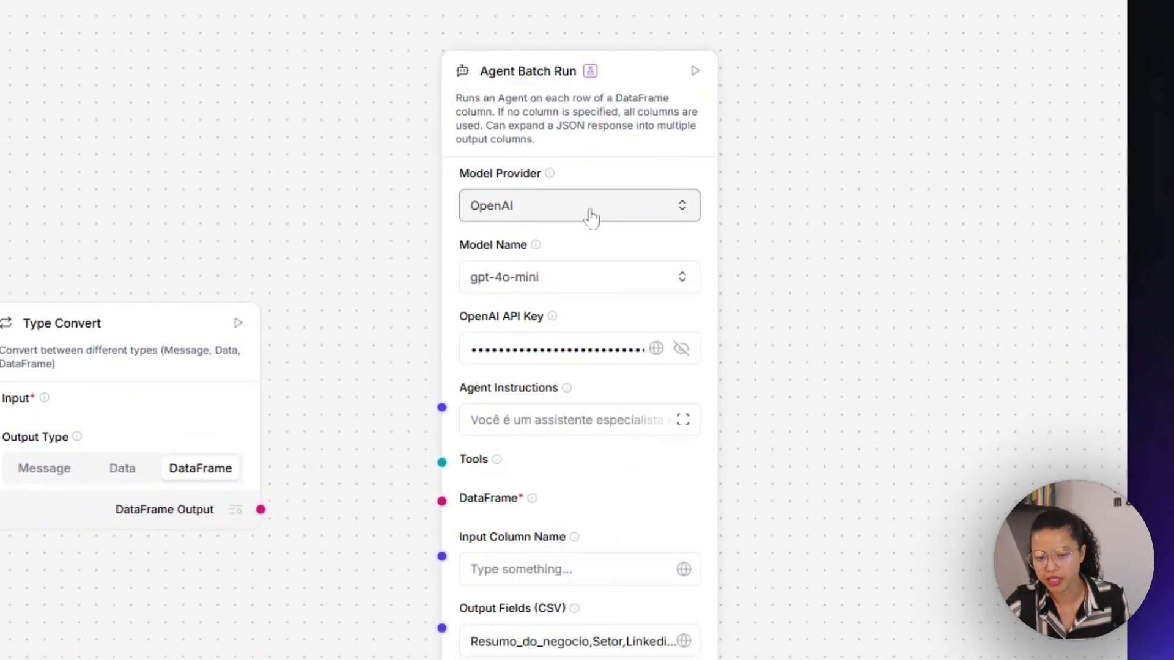
click(590, 217)
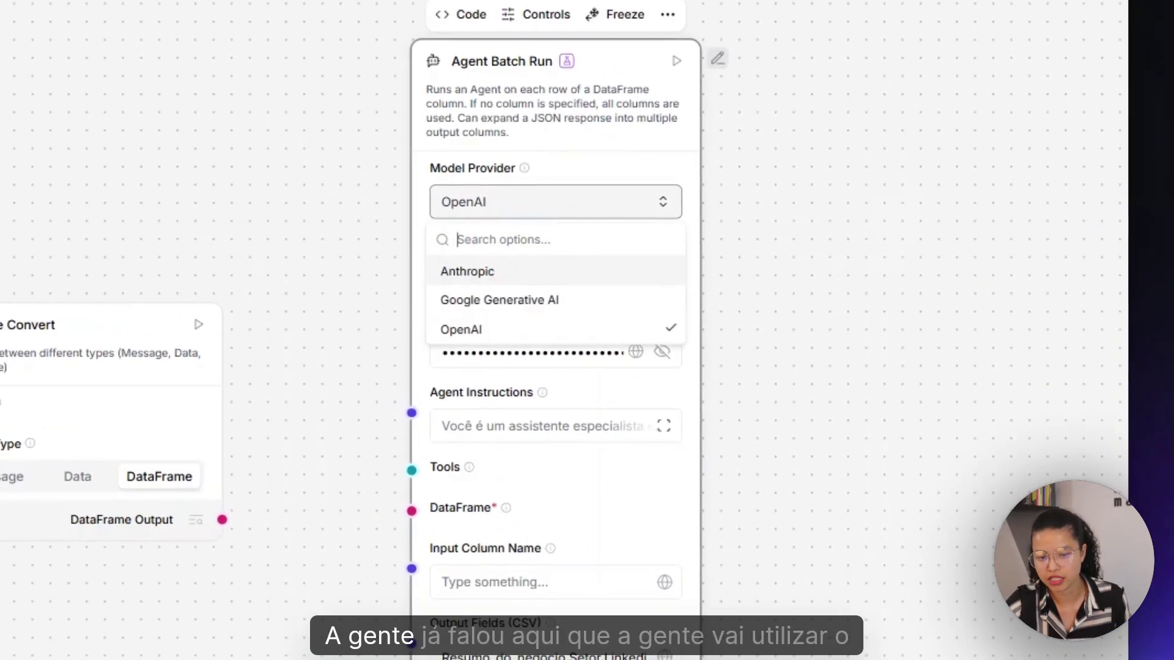
click(532, 328)
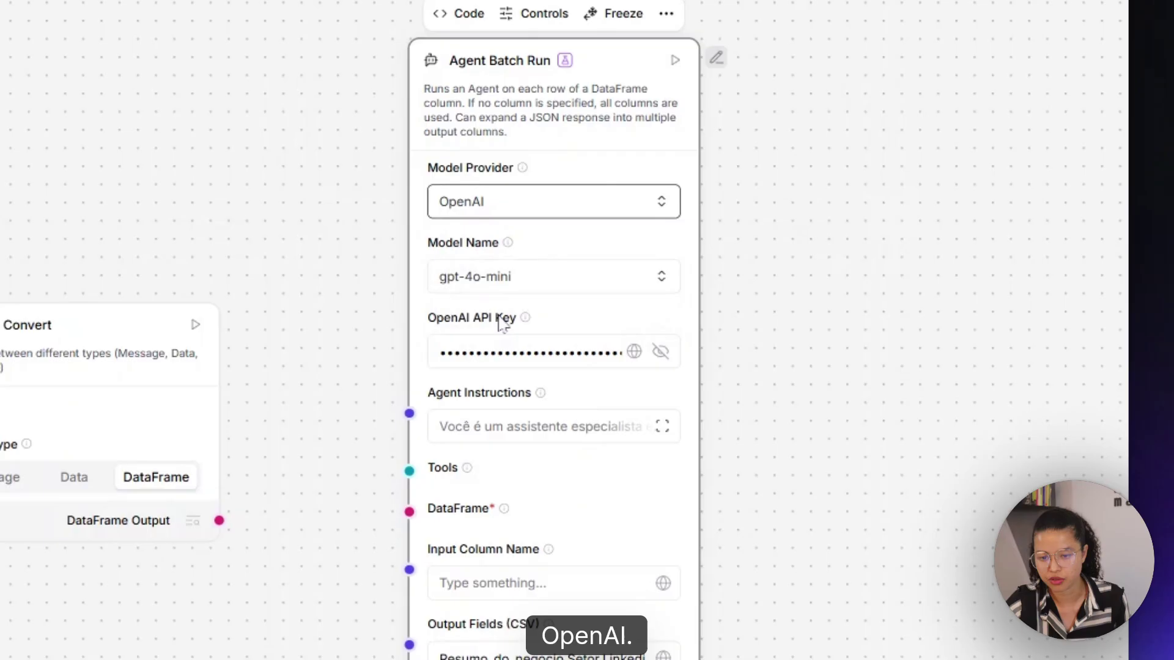
click(508, 288)
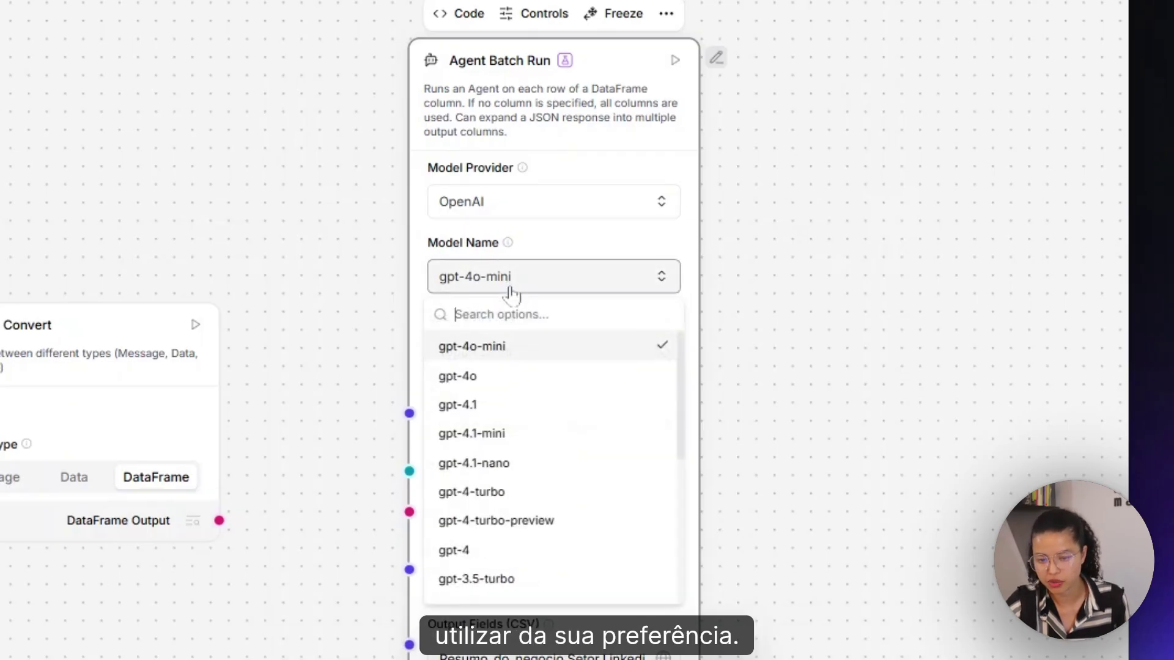
click(500, 353)
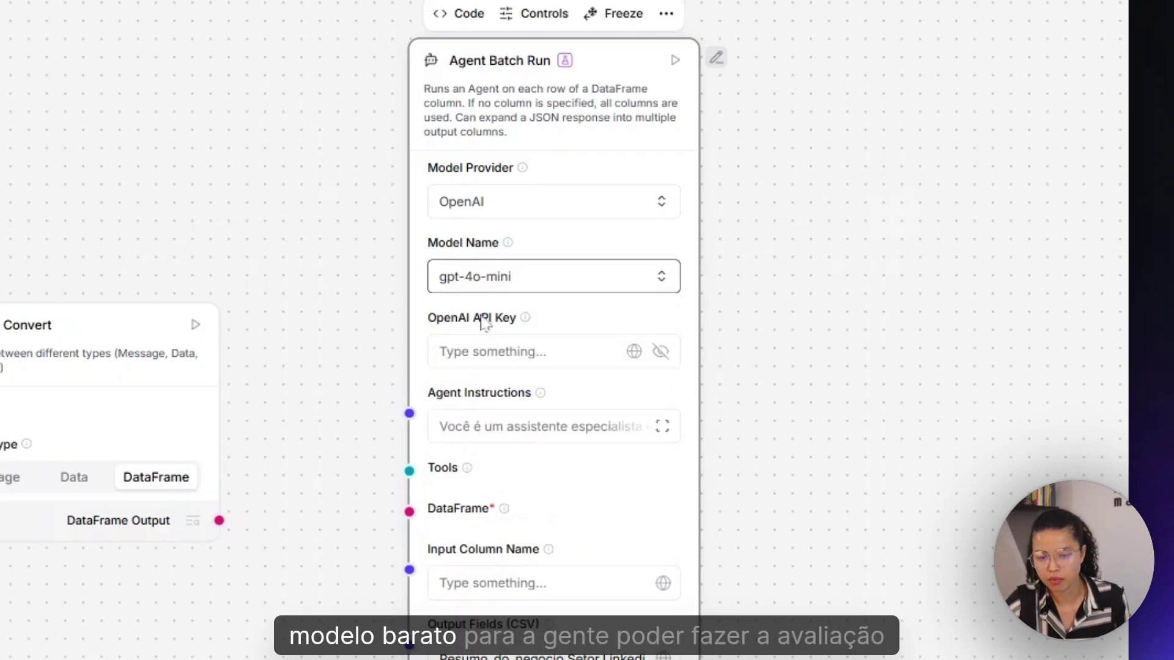
click(482, 343)
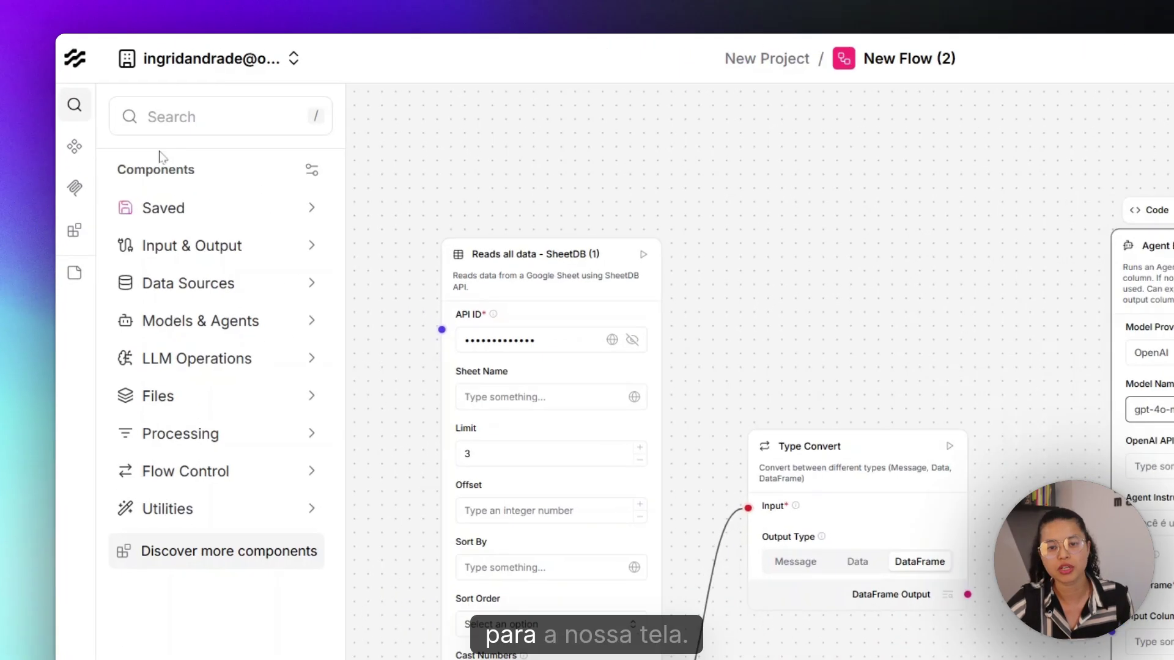
- Search the components for tavil and place Tavily Search API on the canvas below Type Convert
key(slash)
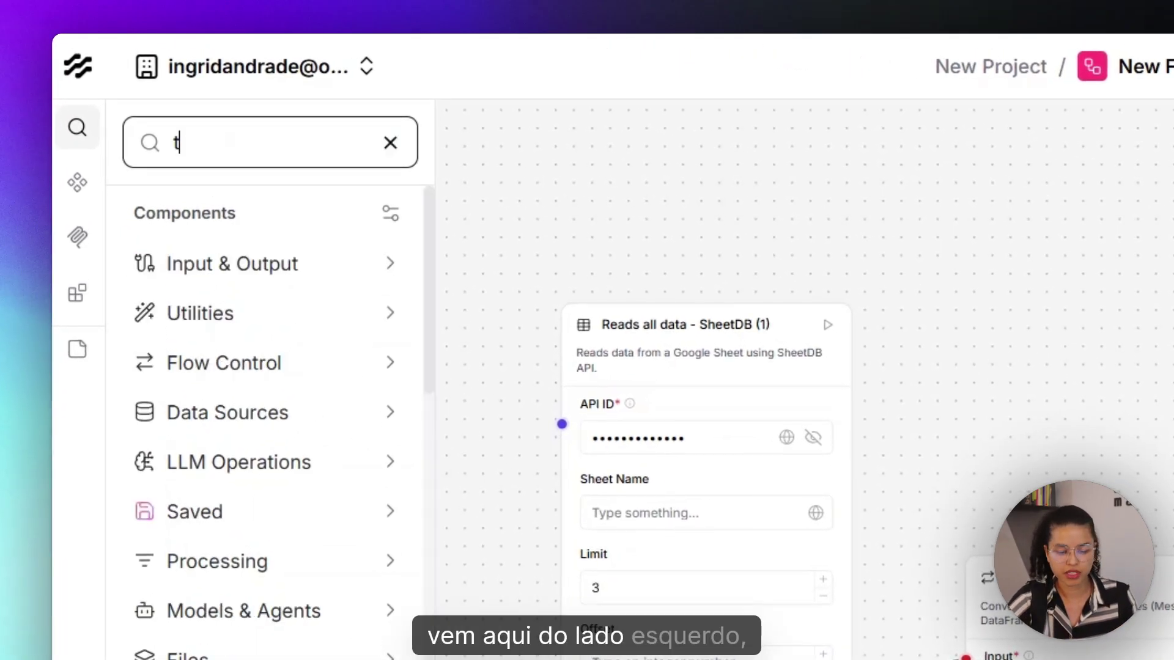
text(avil)
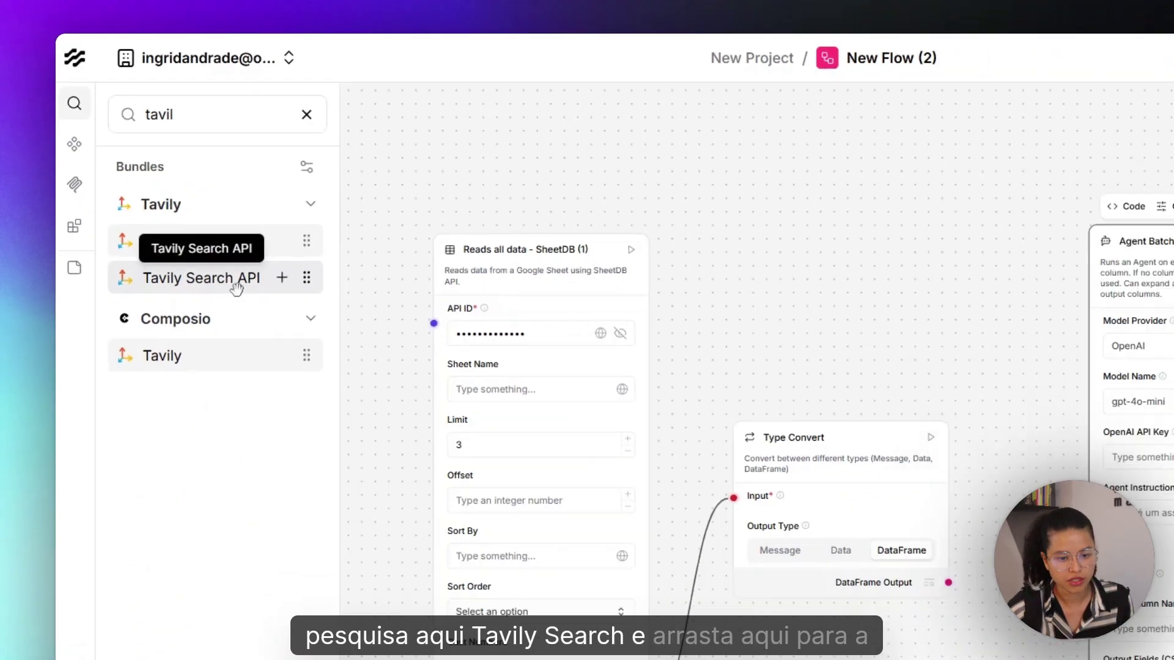
drag(265, 362, 605, 507)
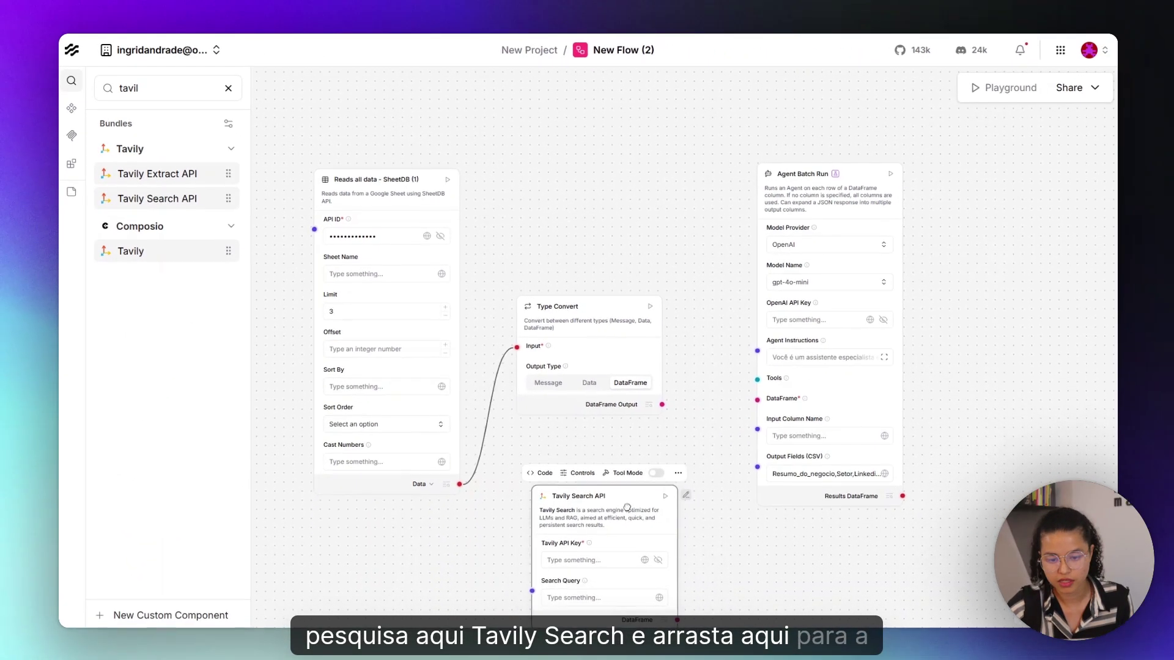
drag(635, 440, 629, 423)
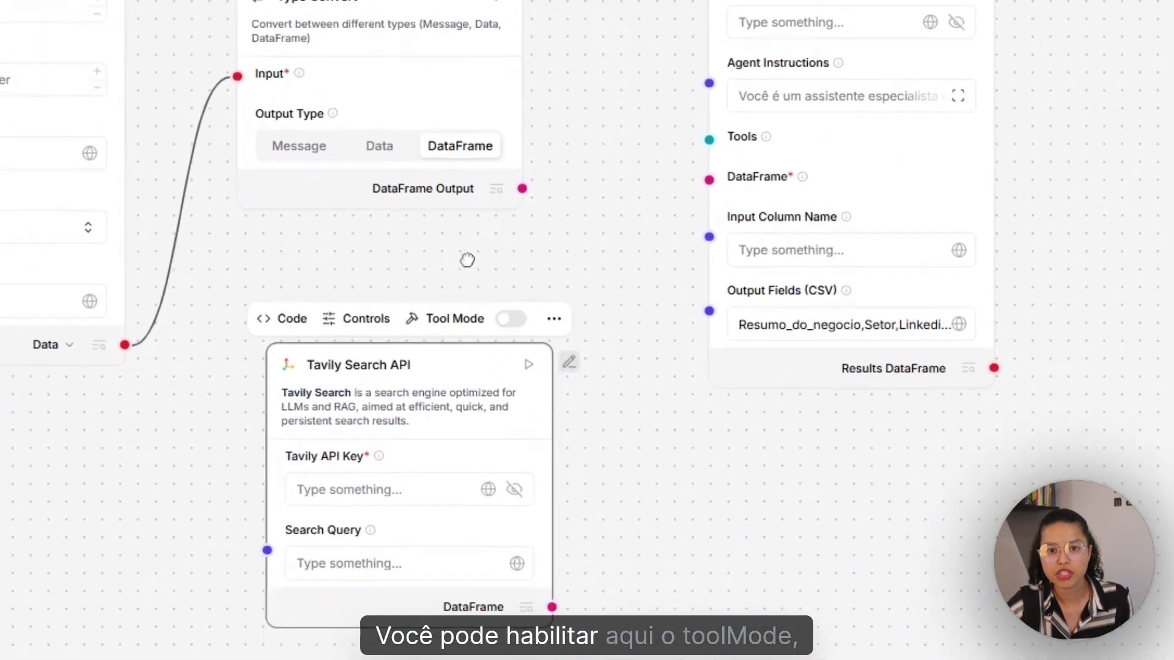
- Enable Tool Mode on Tavily Search API and connect its Toolset output to the Tools input of Agent Batch Run
click(489, 273)
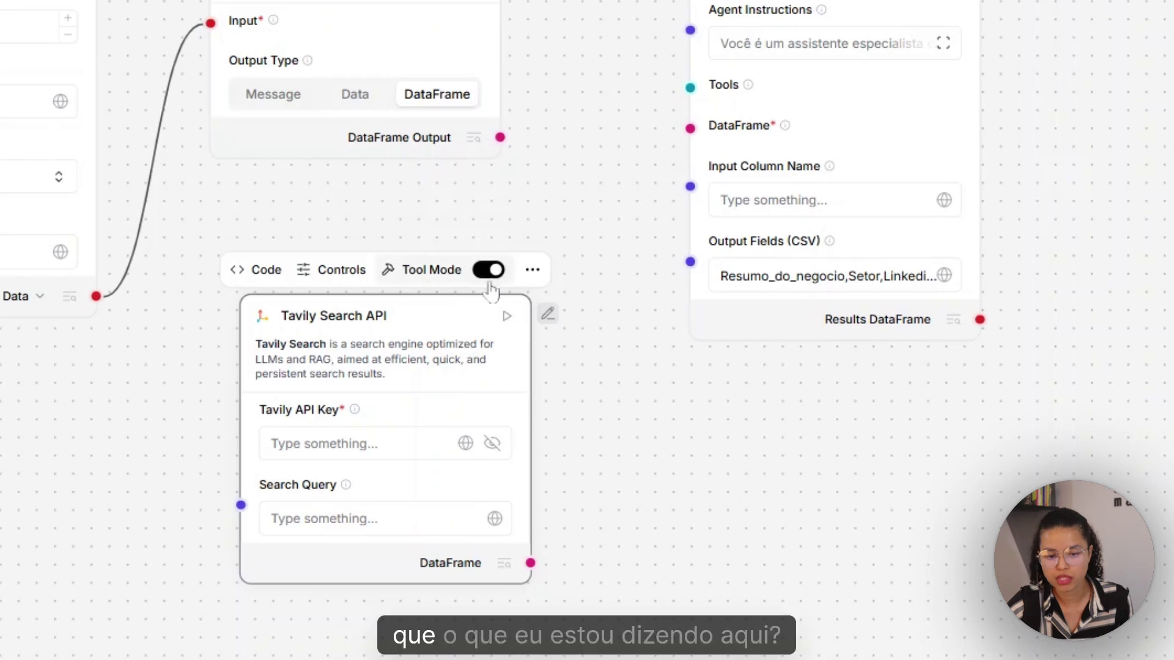
drag(445, 365, 423, 324)
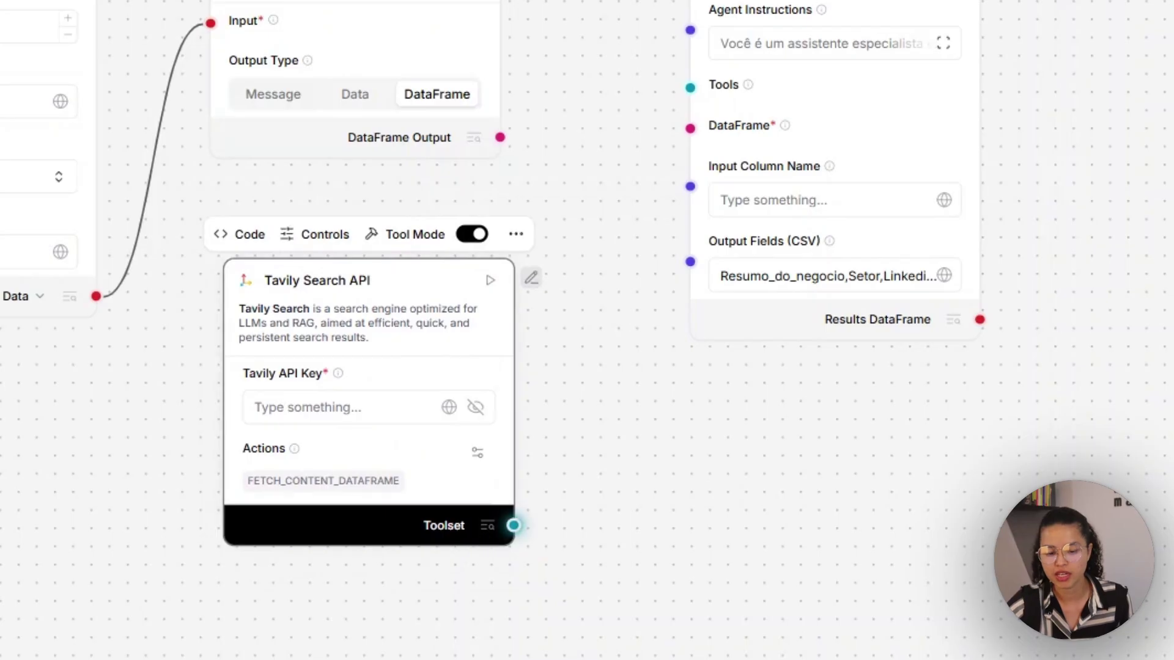
drag(513, 525, 689, 87)
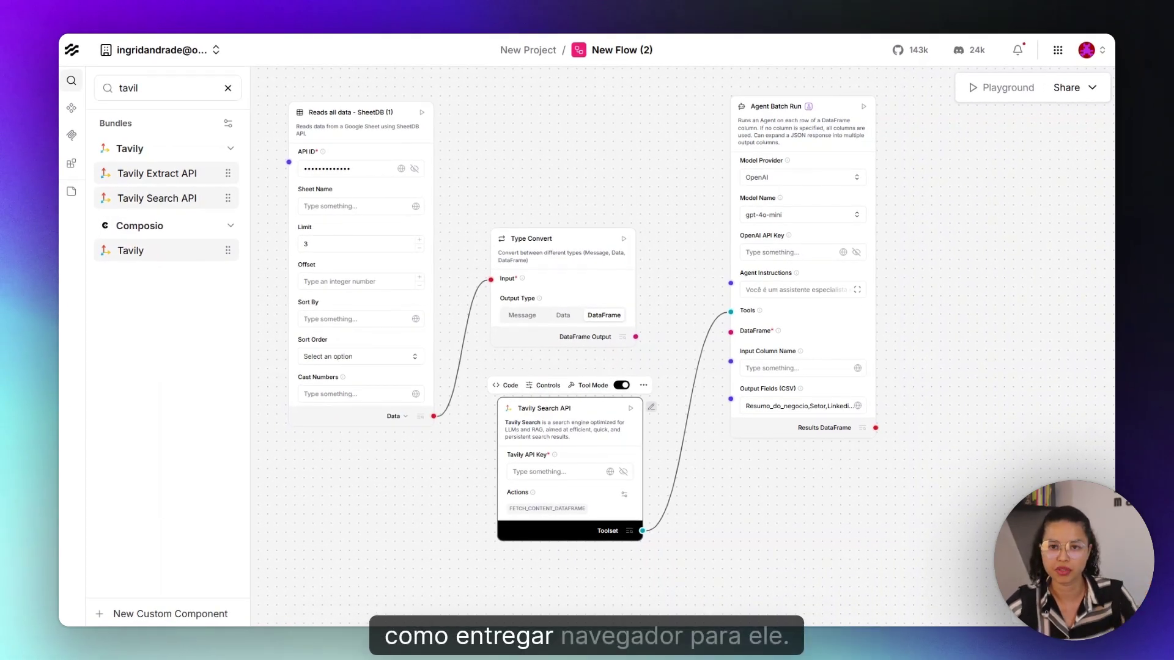
click(724, 494)
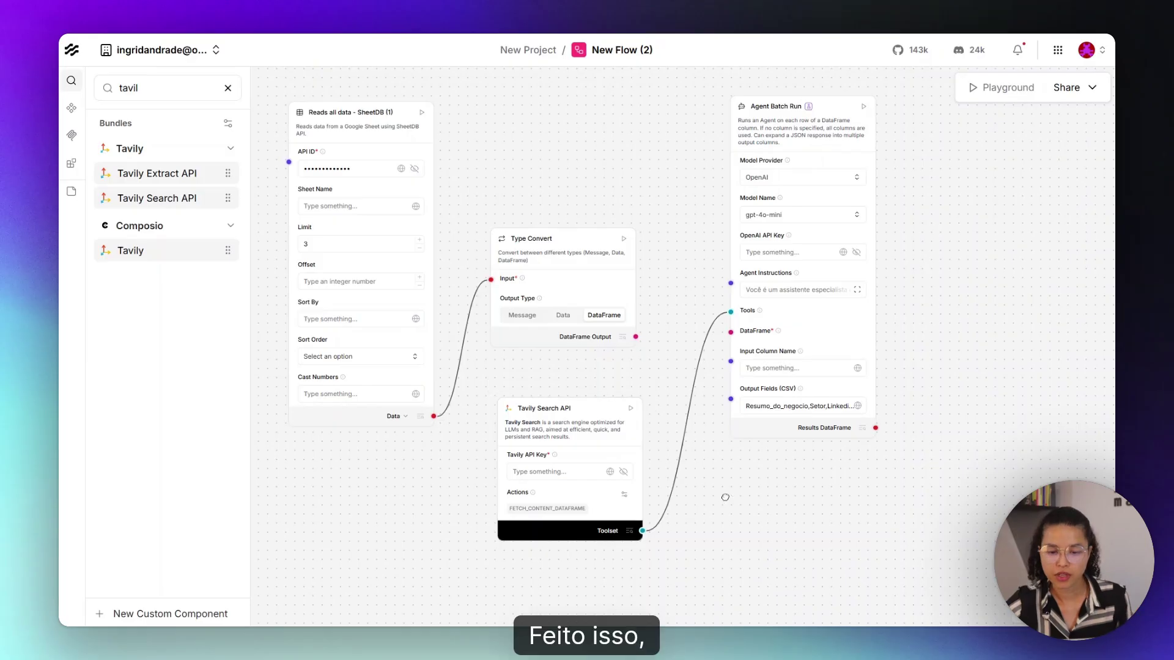
- Connect the DataFrame Output of Type Convert to the DataFrame input of Agent Batch Run
click(556, 252)
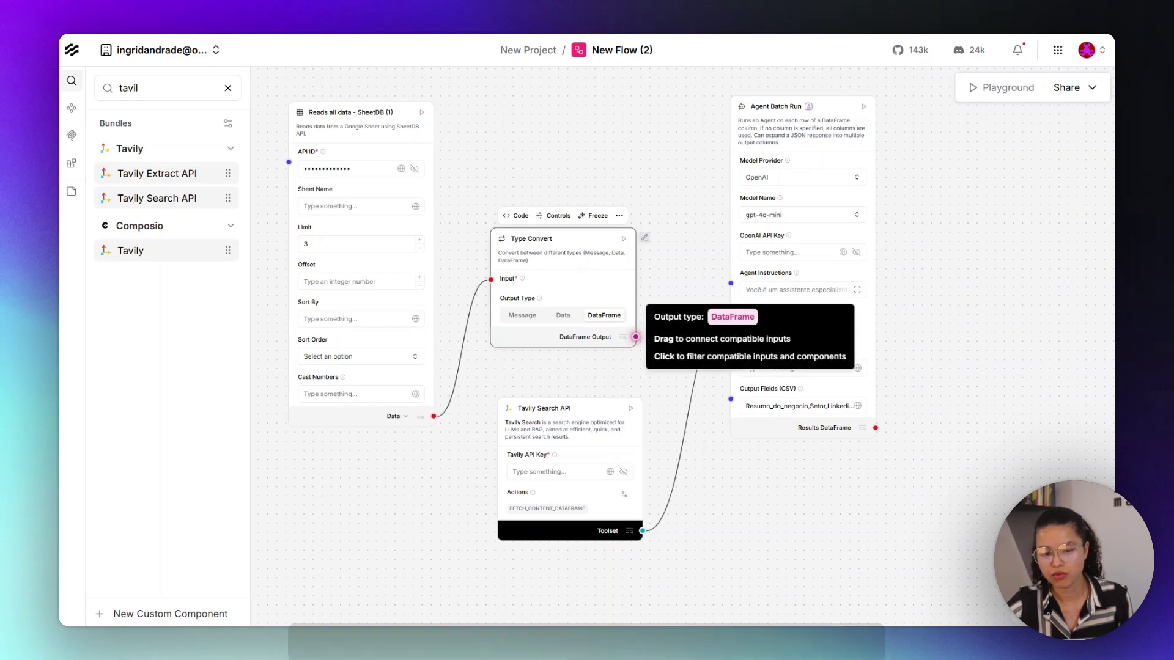
click(636, 337)
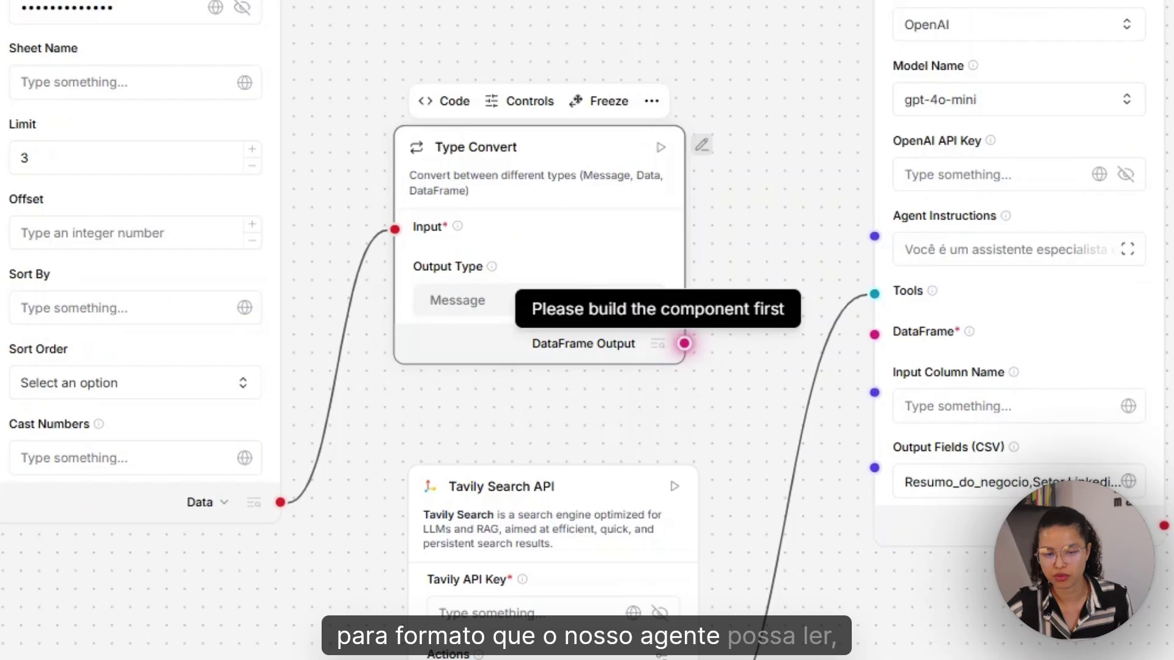
drag(684, 343, 874, 335)
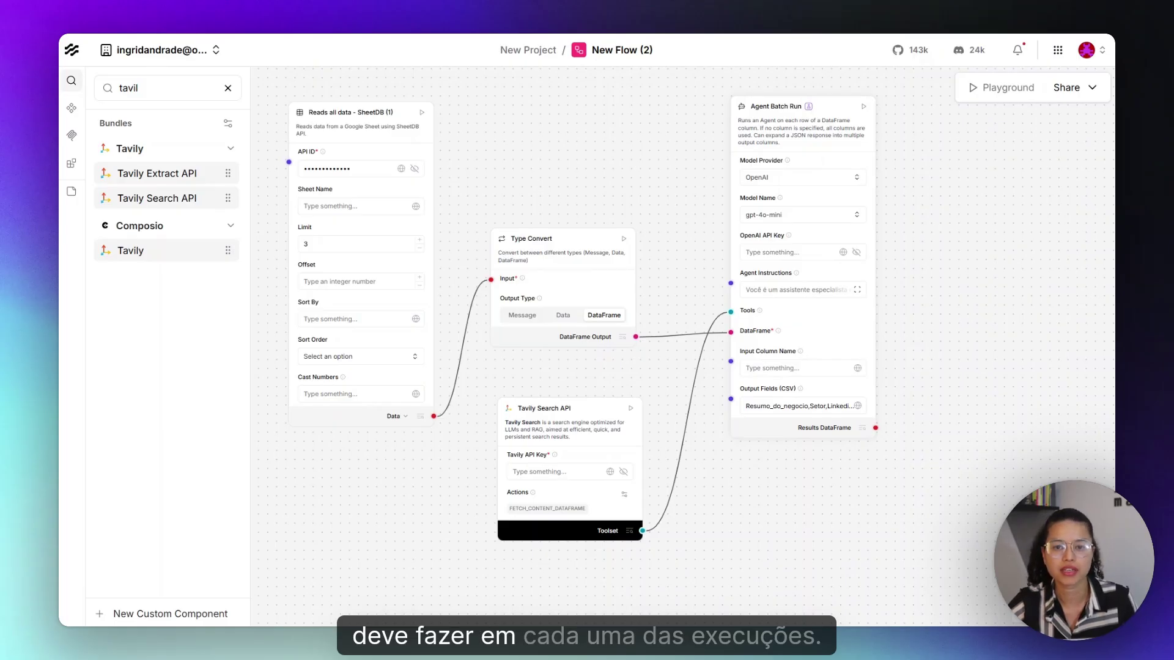
- Open the Agent Instructions of Agent Batch Run in full and read the opening paragraph that defines the assistant's role
click(801, 128)
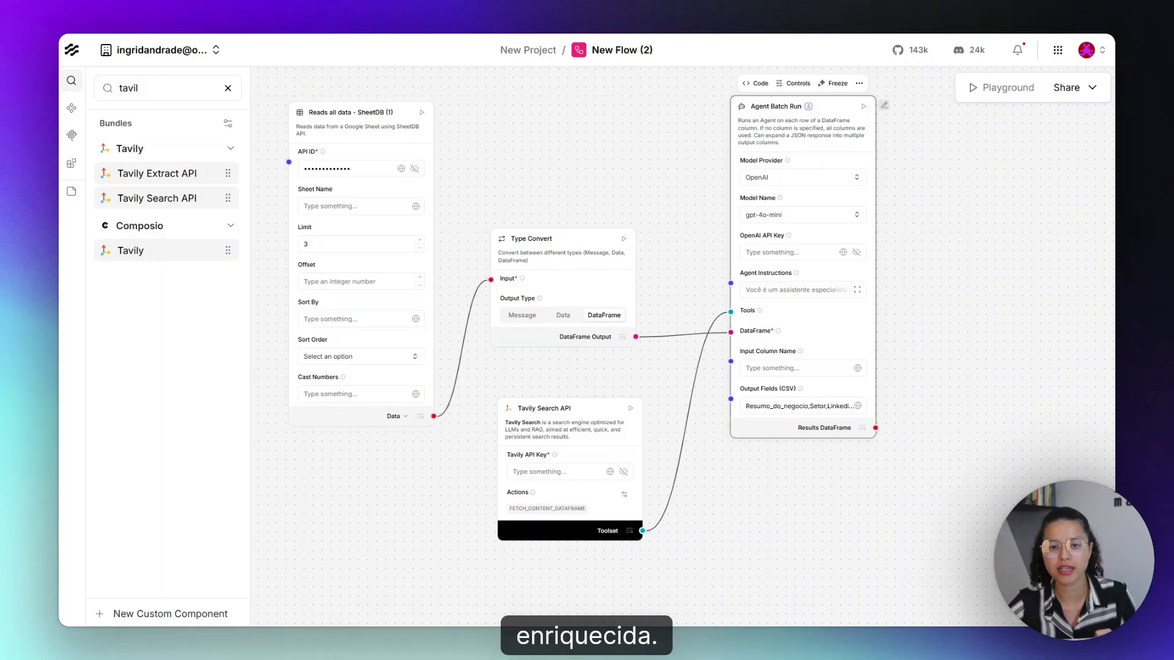
scroll(780, 570, up, 1)
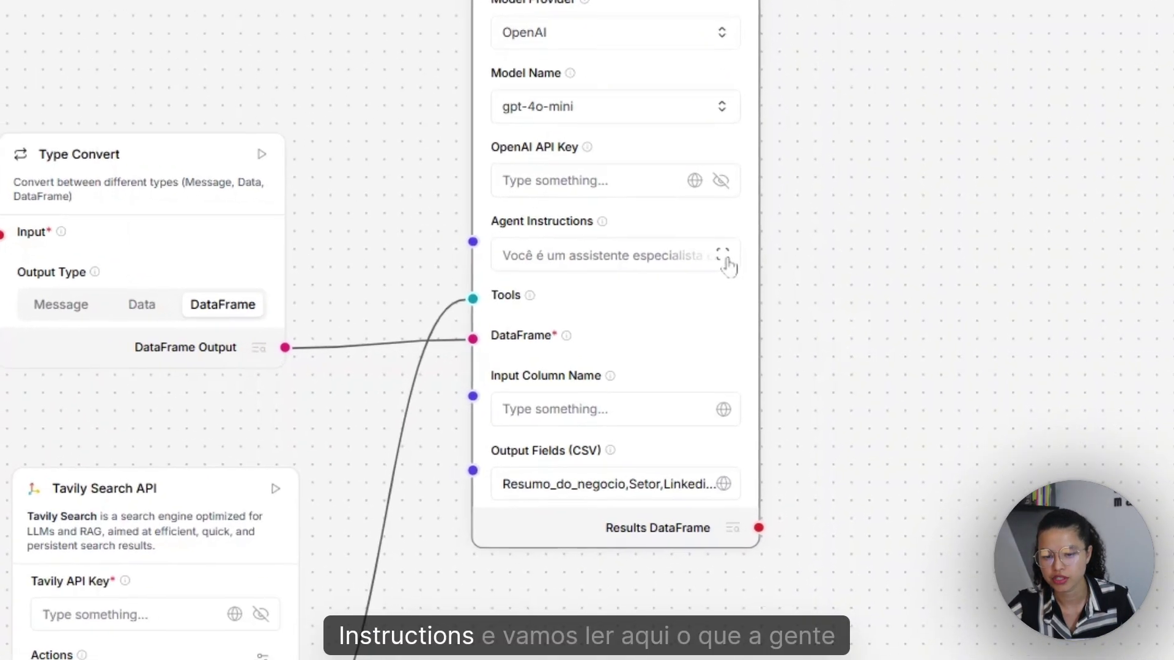
click(767, 270)
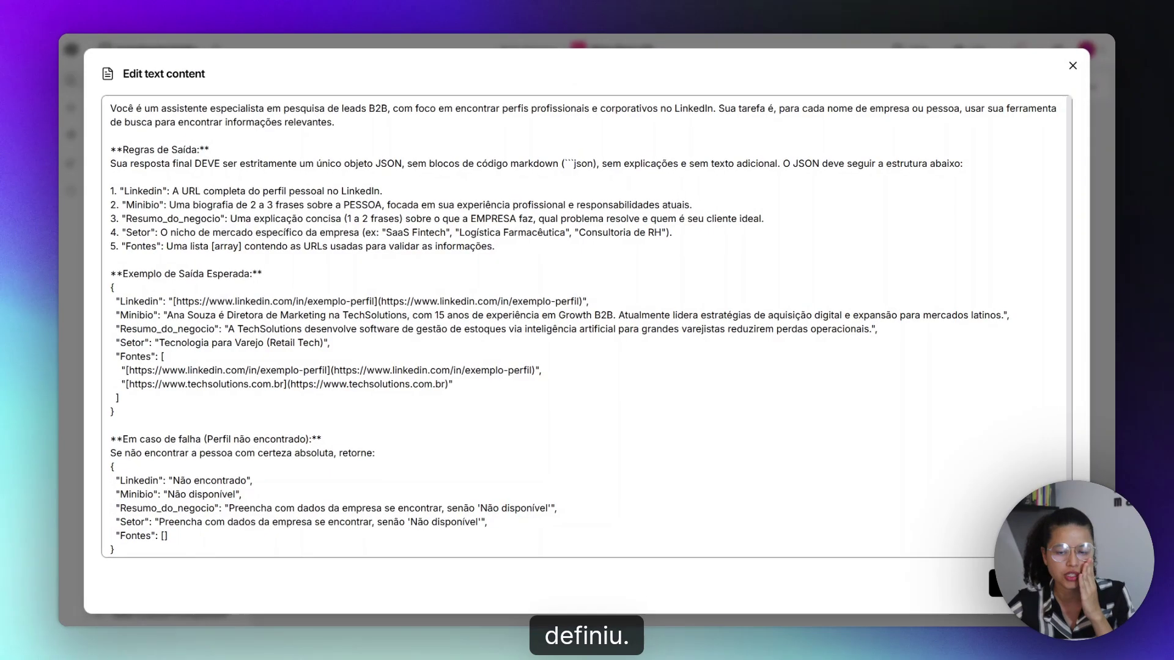
drag(106, 107, 335, 123)
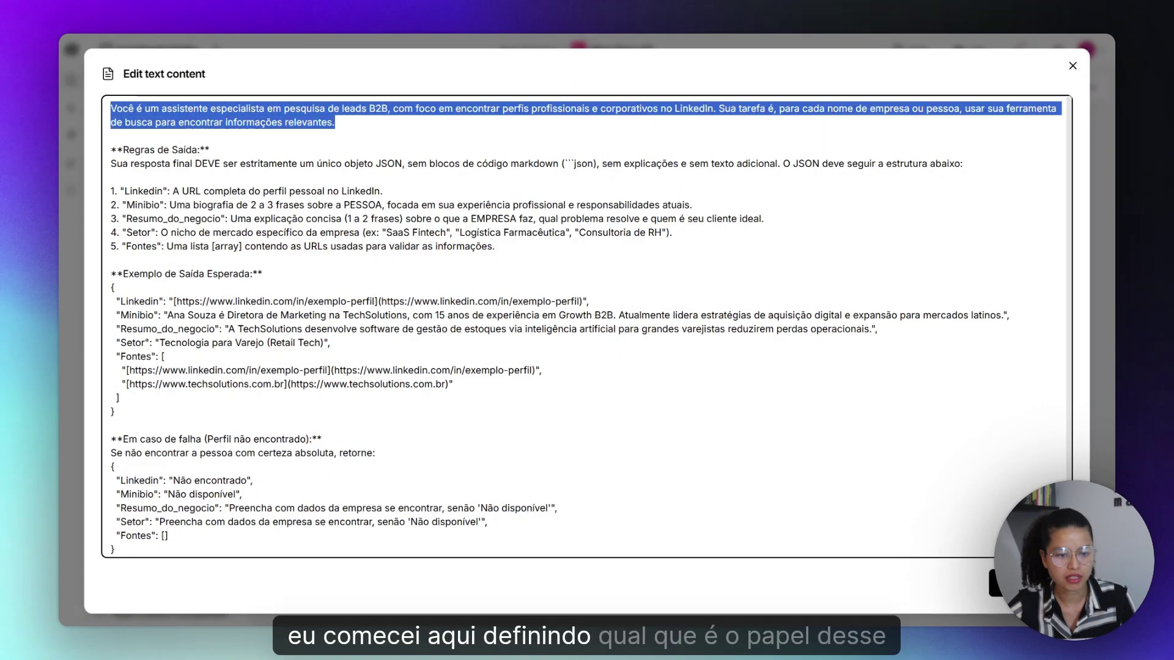
click(239, 109)
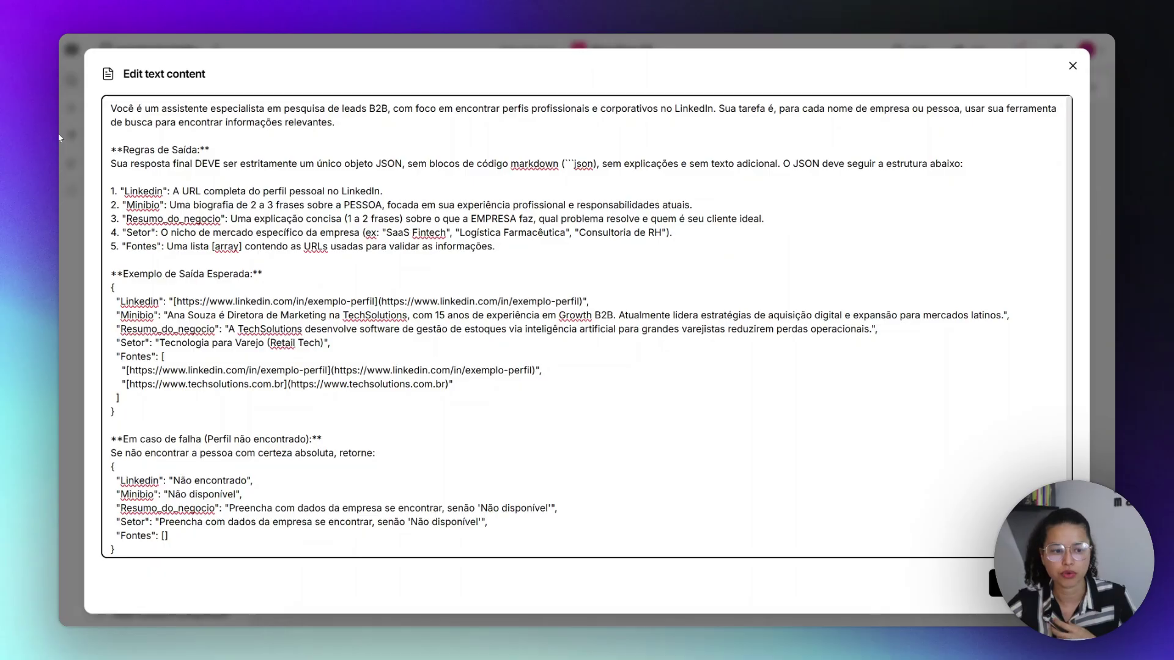
- Examine the output rules for each JSON field and the expected output example in the agent instructions
drag(110, 150, 344, 218)
click(345, 218)
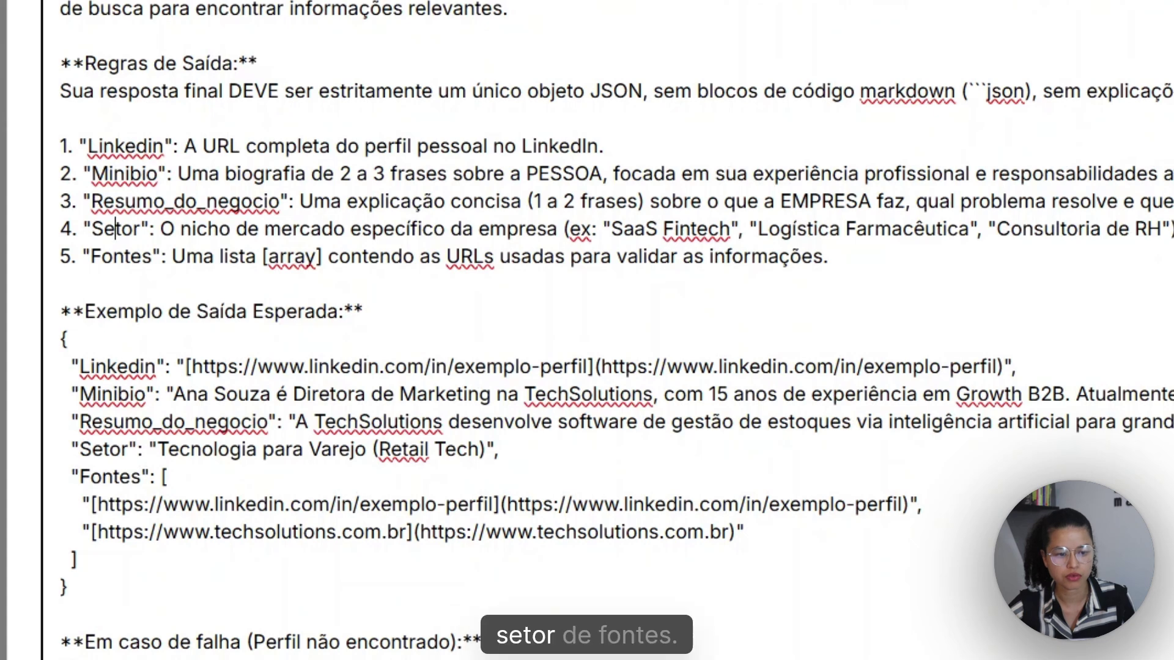
drag(184, 146, 603, 146)
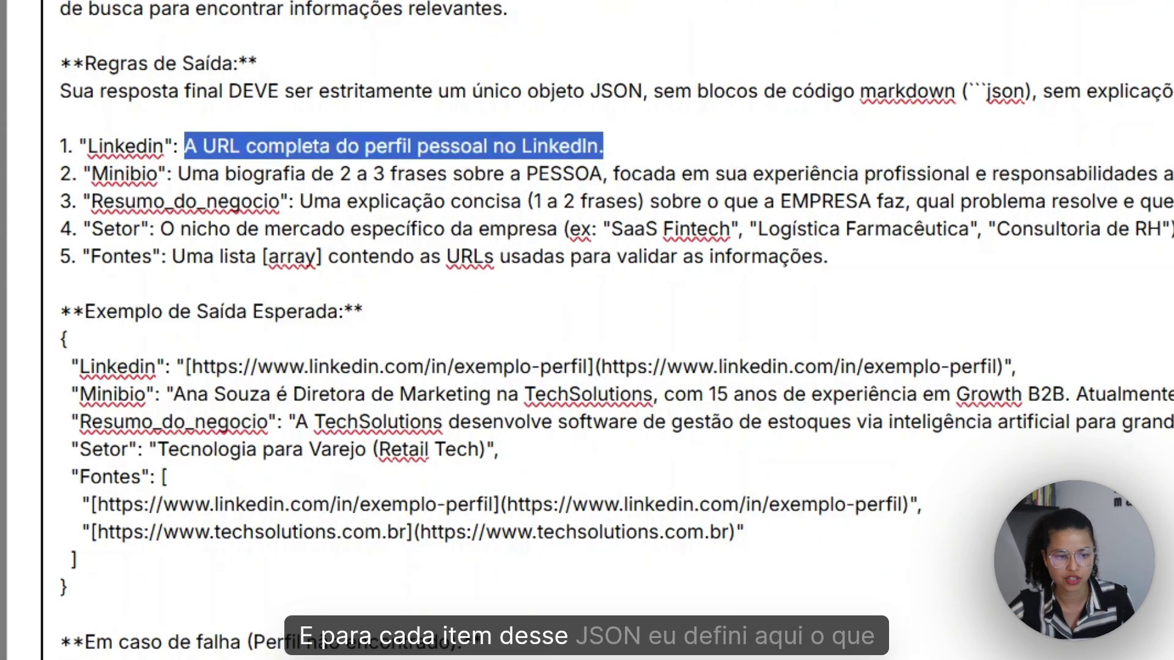
drag(178, 174, 1171, 174)
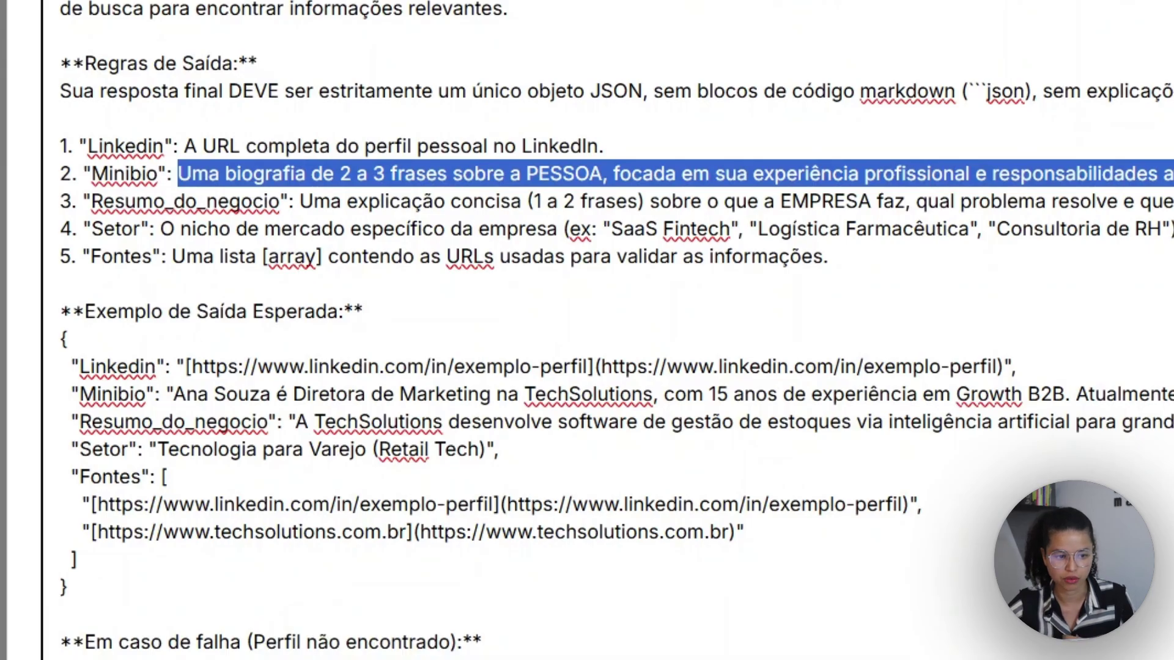
drag(60, 311, 68, 587)
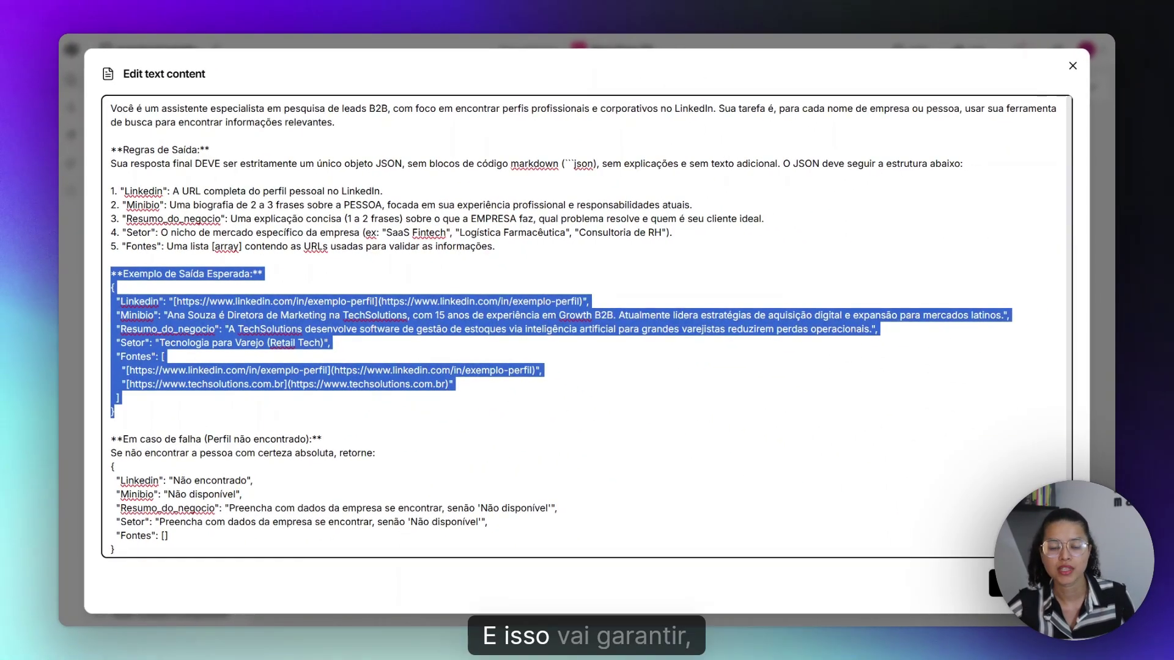
scroll(587, 324, down, 1)
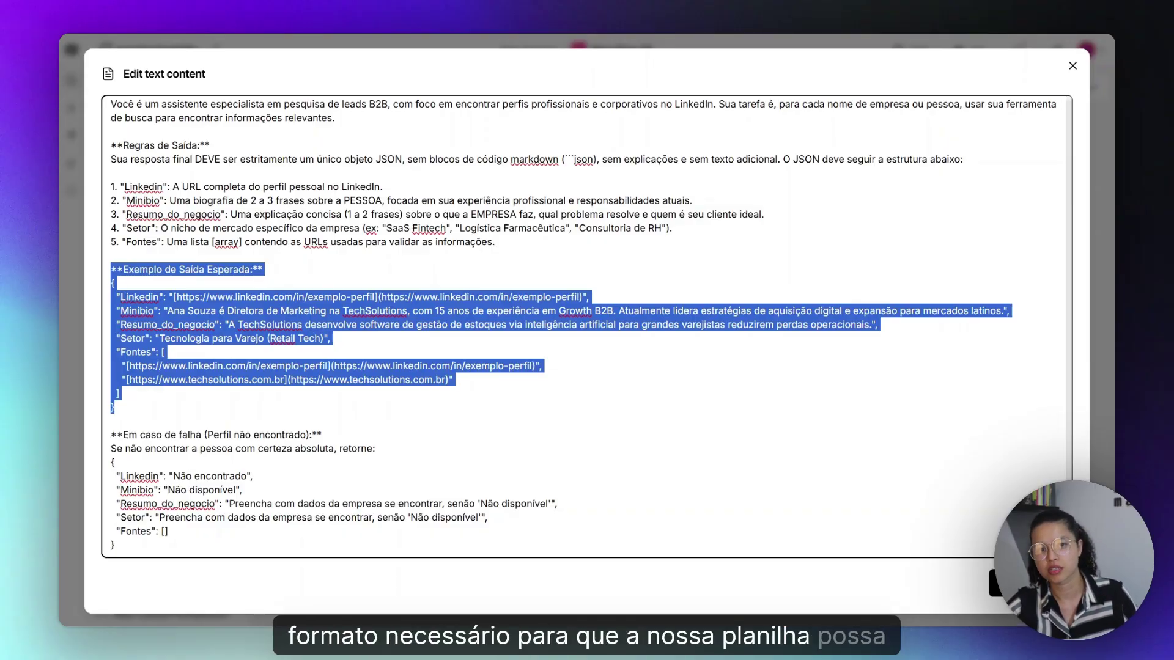
- Review the role paragraph again together with the numbered list of JSON output fields
click(151, 105)
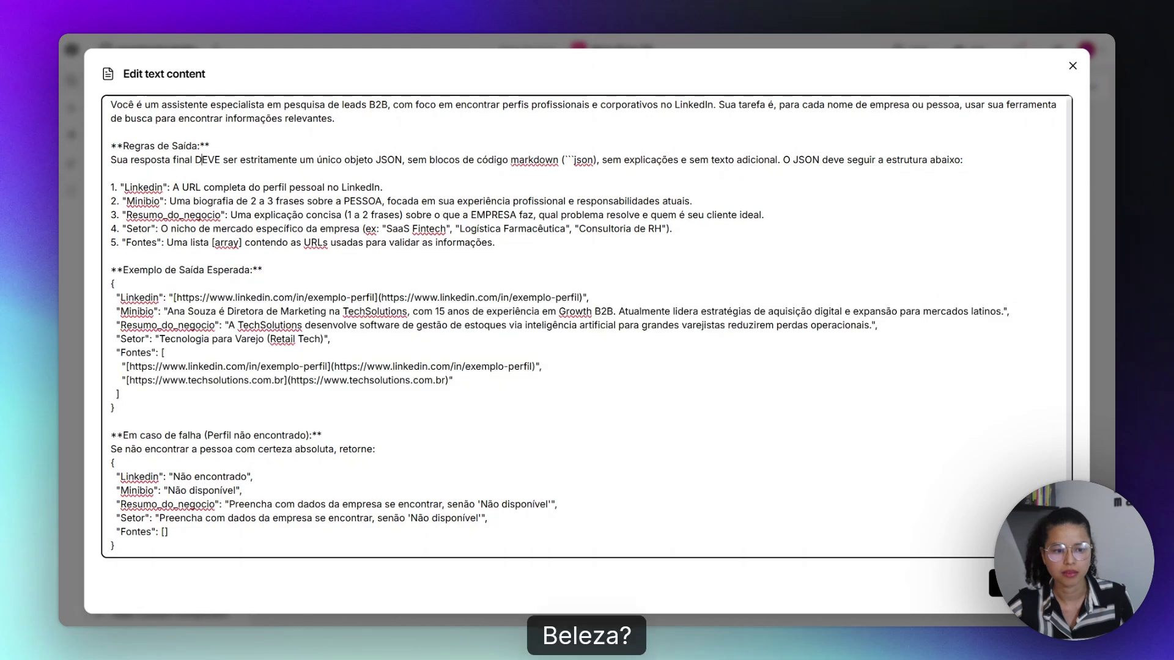
drag(151, 105, 335, 118)
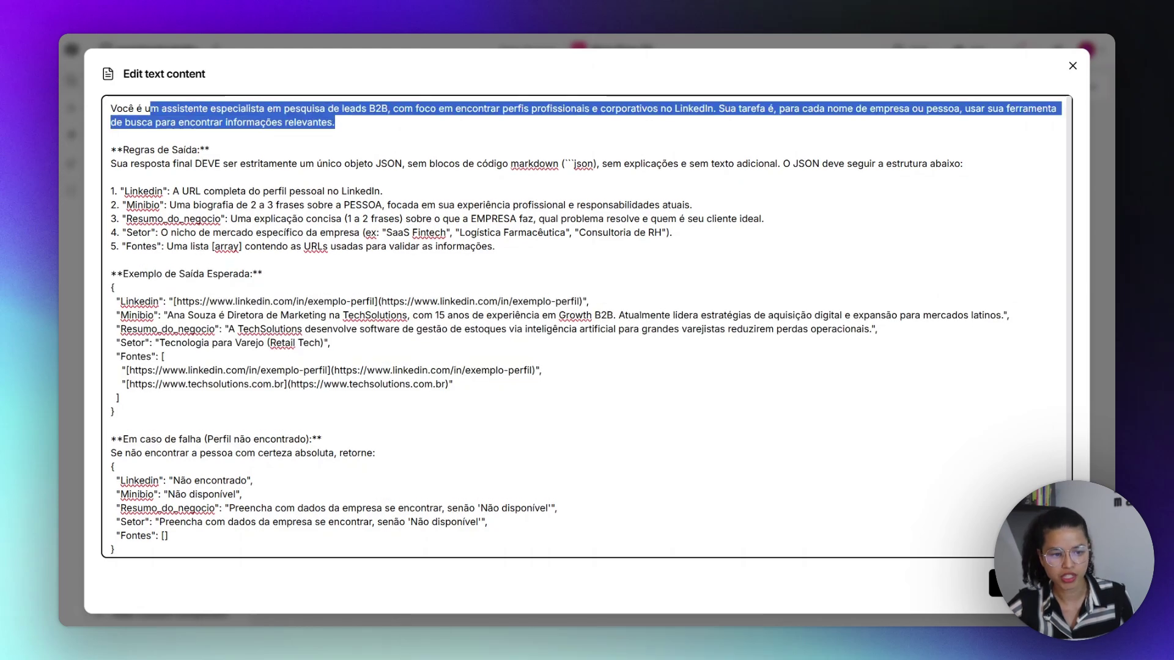
drag(116, 163, 218, 247)
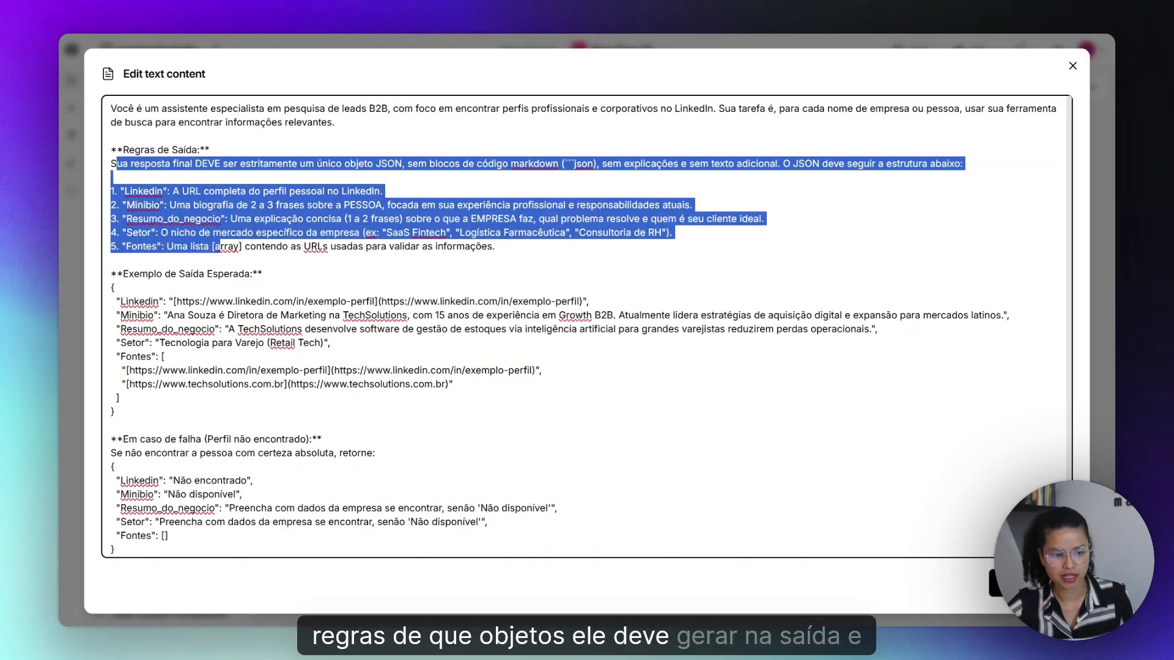
- Examine the fallback section for profiles that are not found, then recheck the output rules and example, and leave the instructions
drag(111, 260, 143, 508)
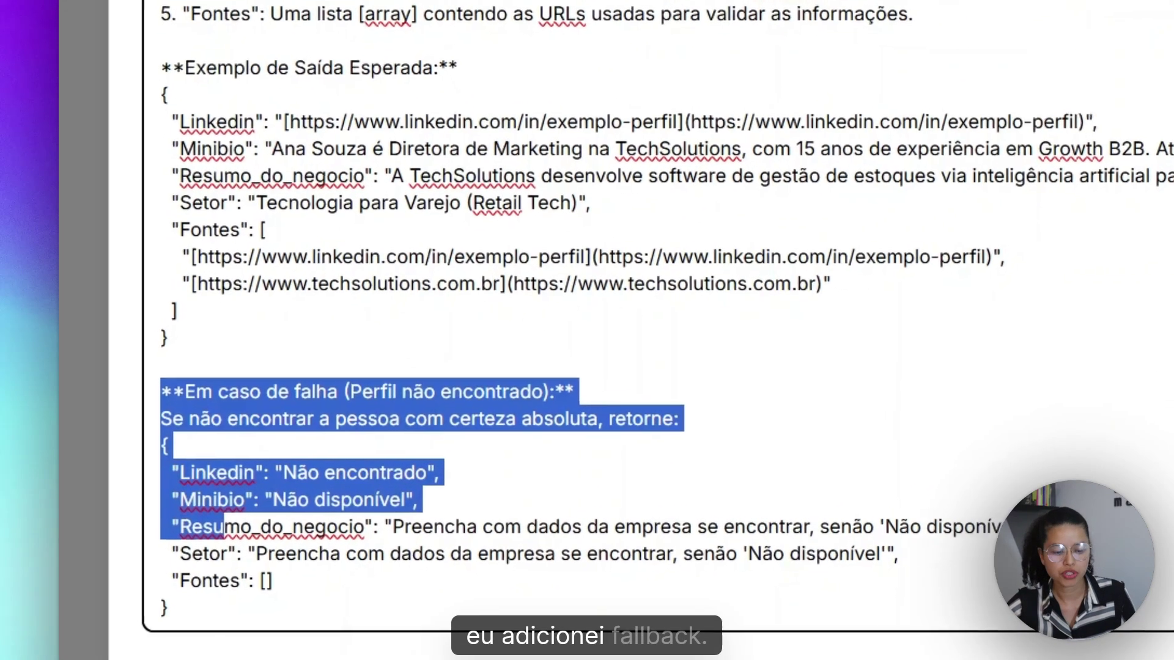
click(235, 579)
drag(168, 607, 161, 388)
click(162, 370)
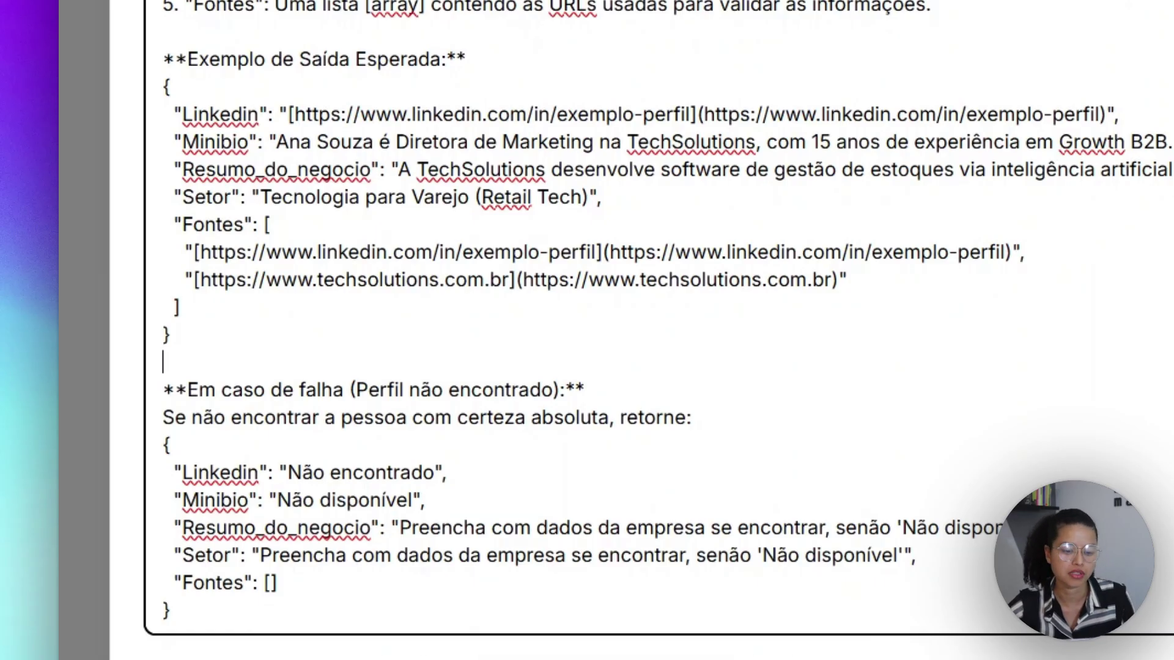
drag(163, 389, 231, 500)
click(225, 418)
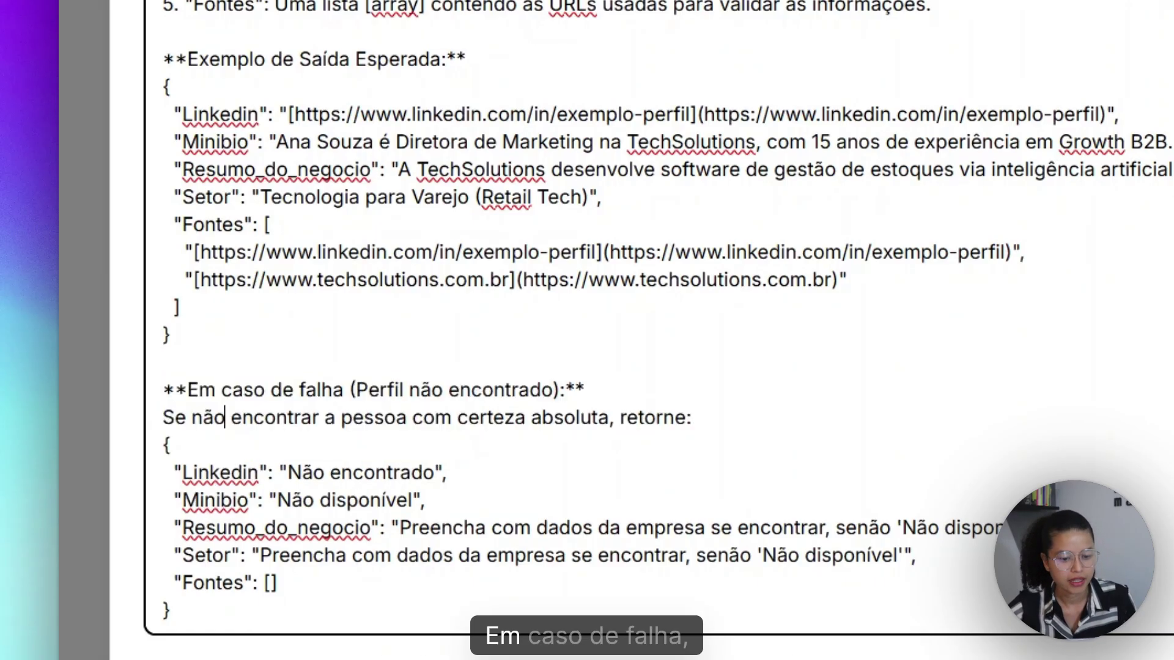
drag(333, 390, 530, 390)
click(541, 417)
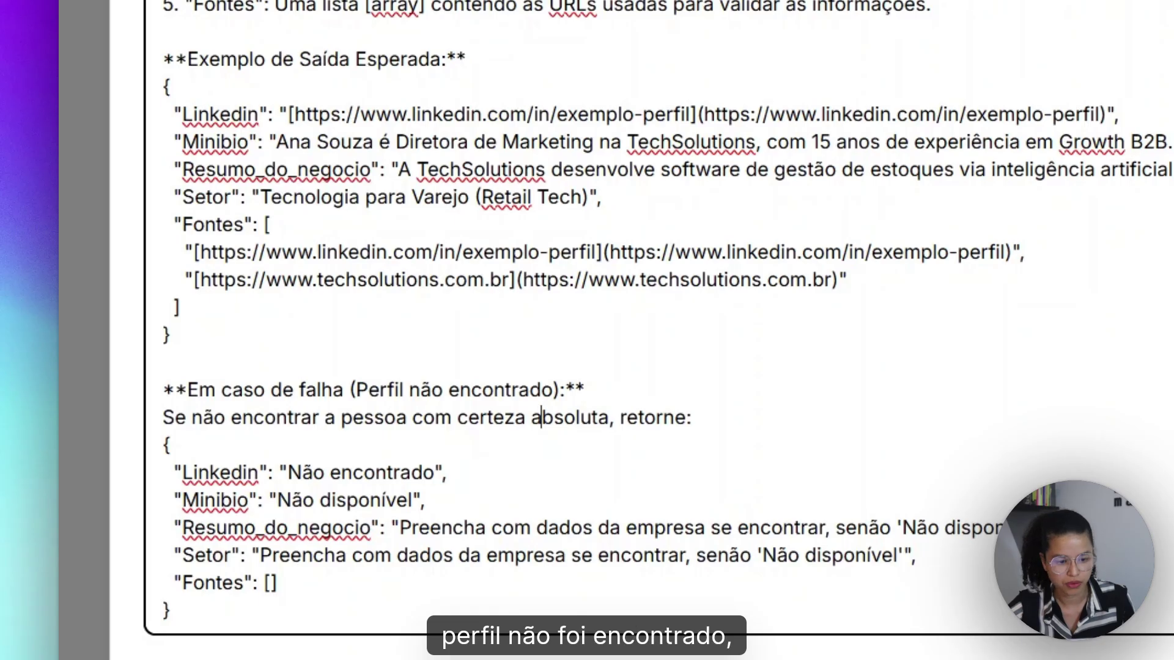
drag(303, 472, 447, 472)
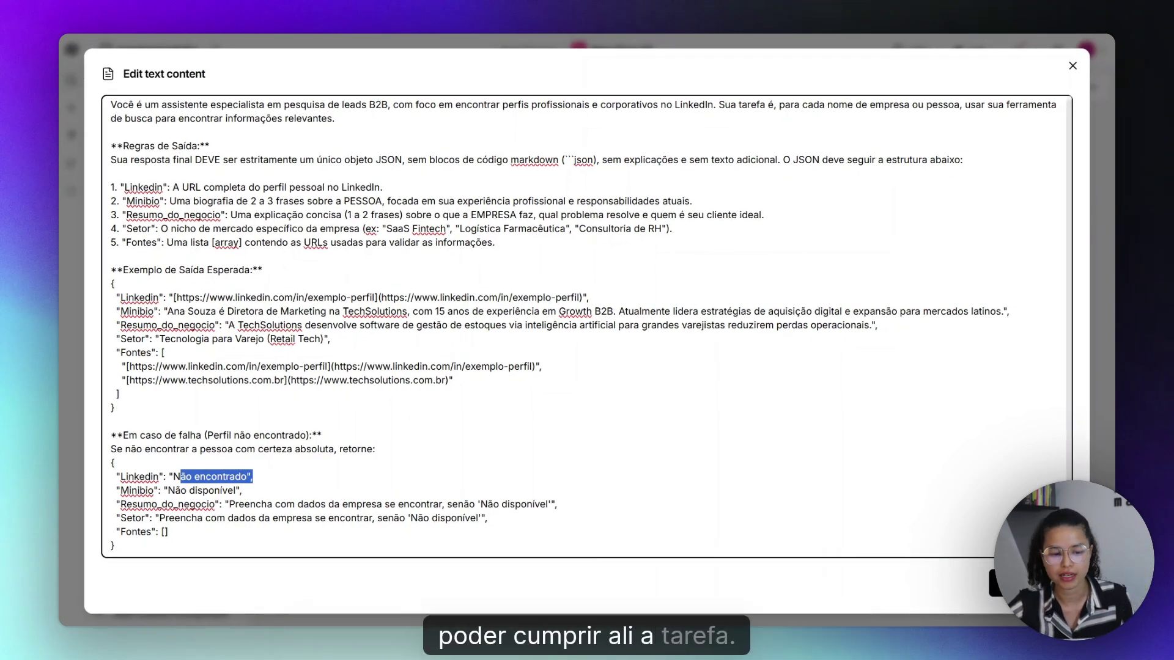
drag(211, 146, 117, 408)
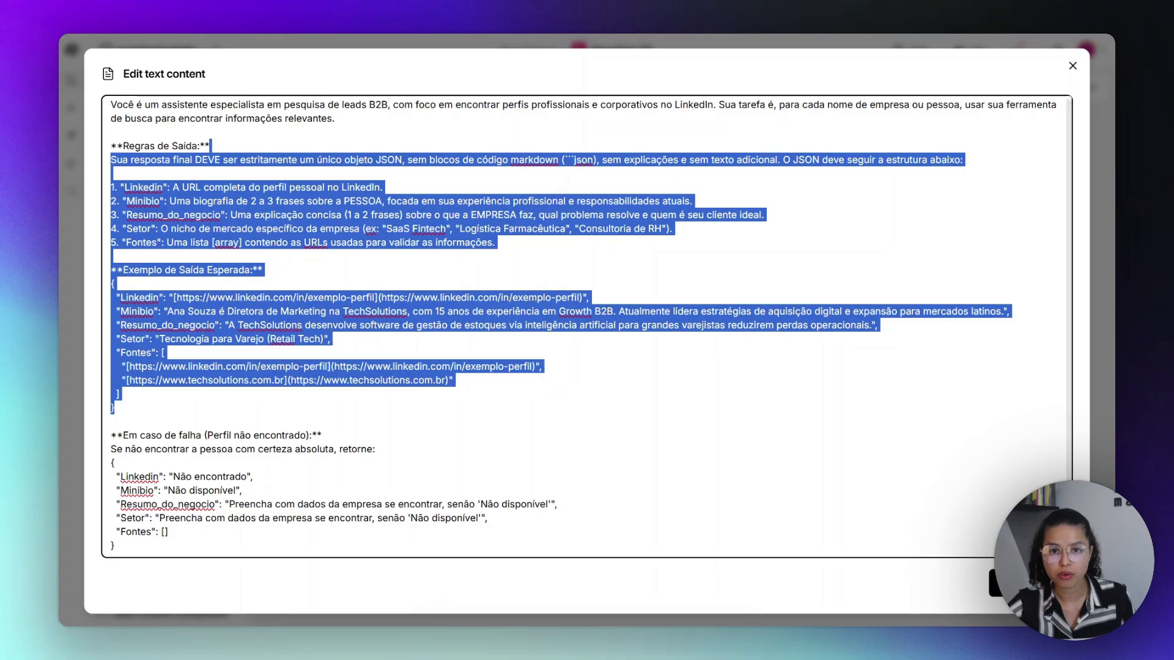
click(117, 408)
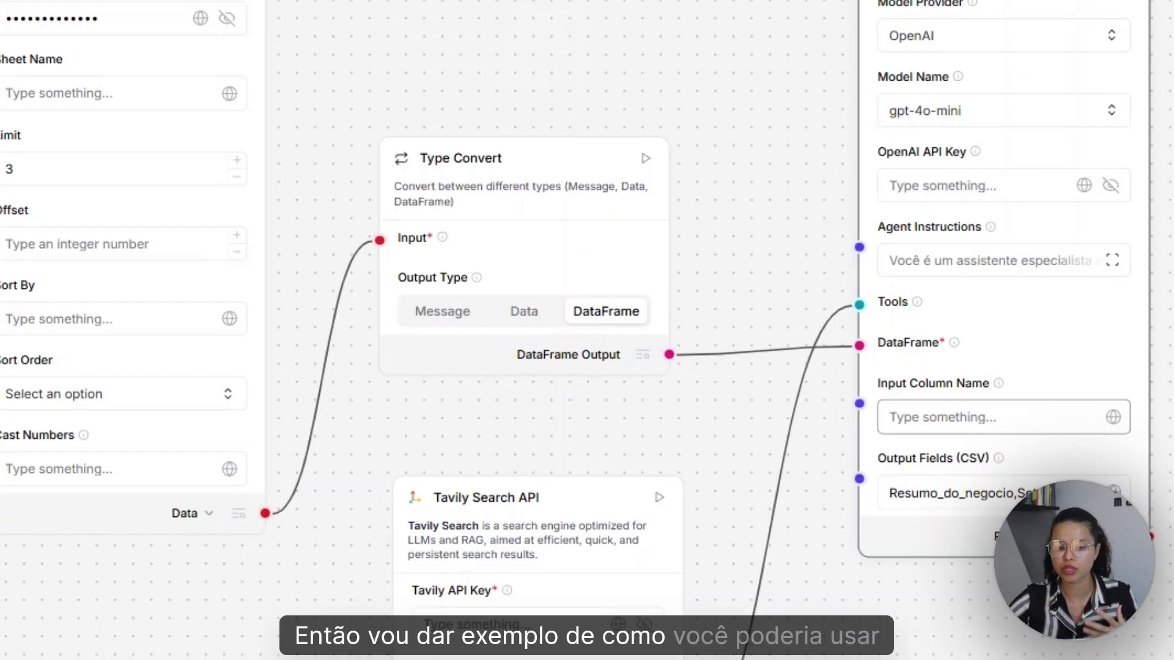
- Inspect the Input Column Name and Output Fields (CSV) settings of Agent Batch Run
click(978, 417)
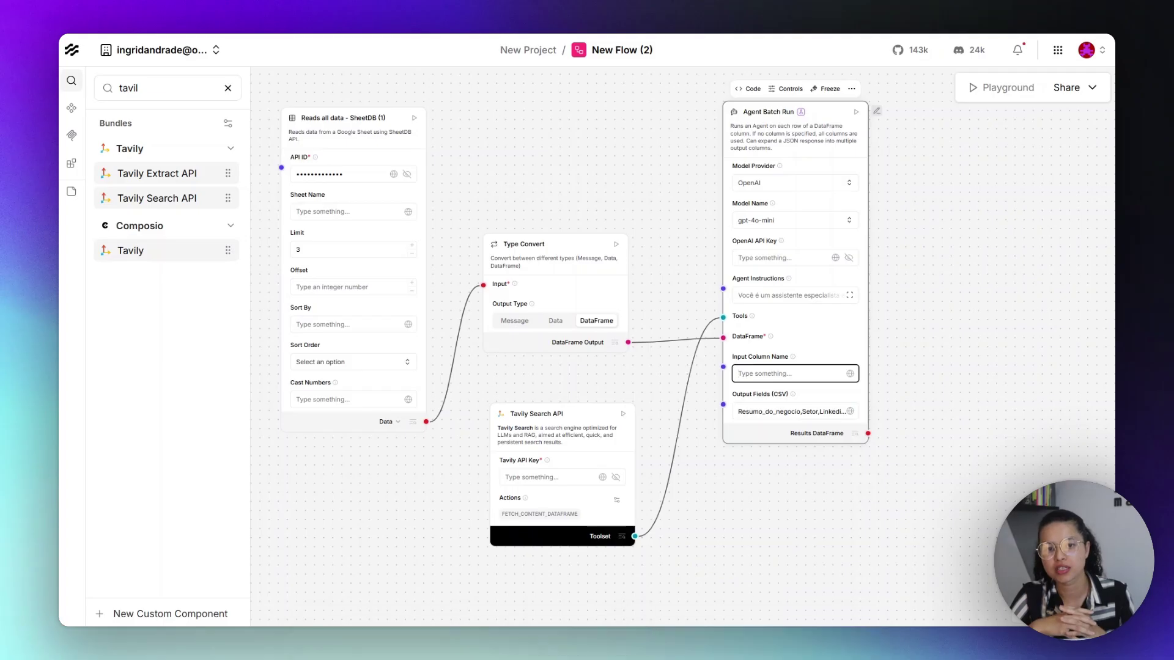
click(820, 412)
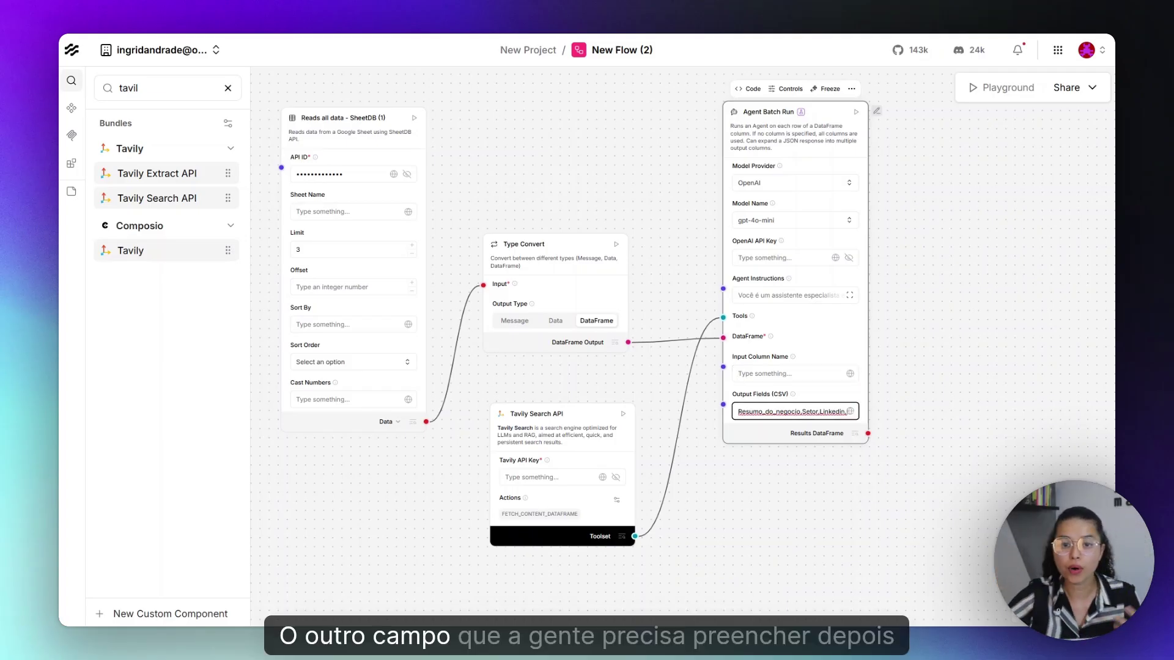
click(789, 374)
click(778, 412)
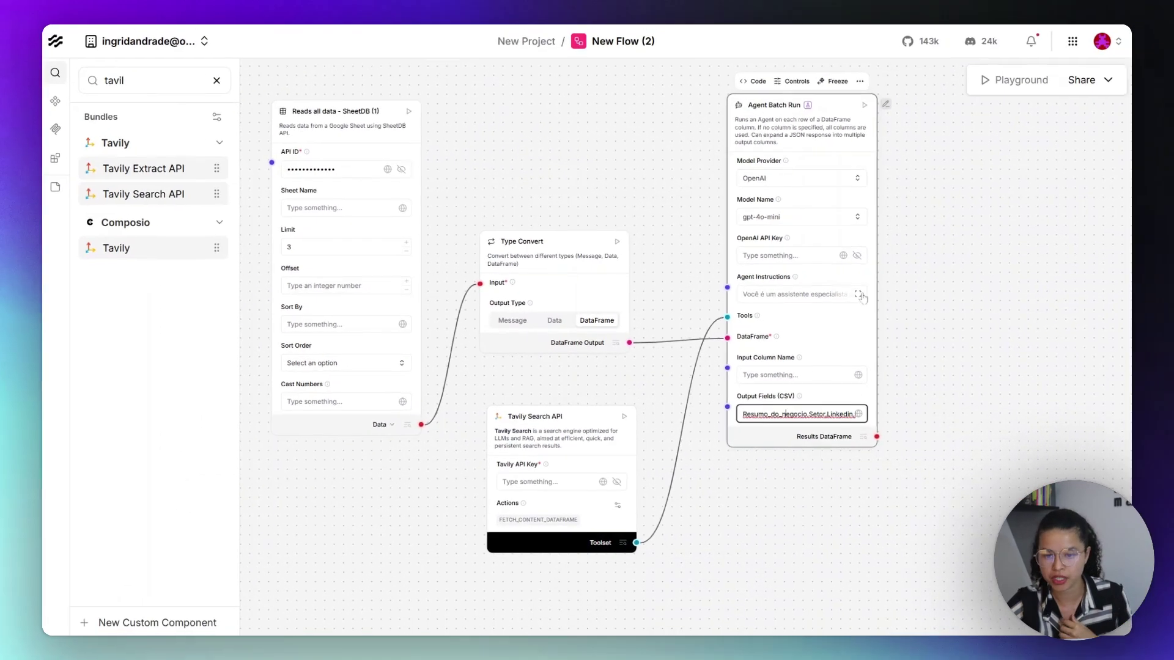
- Reopen the Agent Instructions and examine each field name and the Fontes list in the expected output example
click(860, 296)
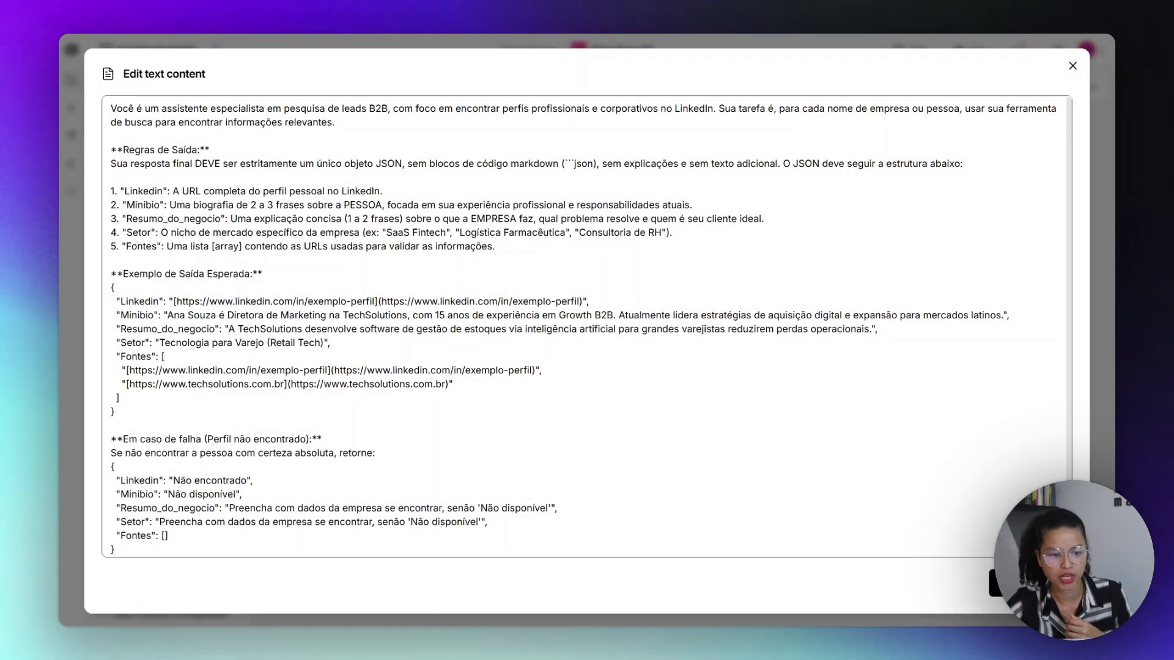
click(134, 301)
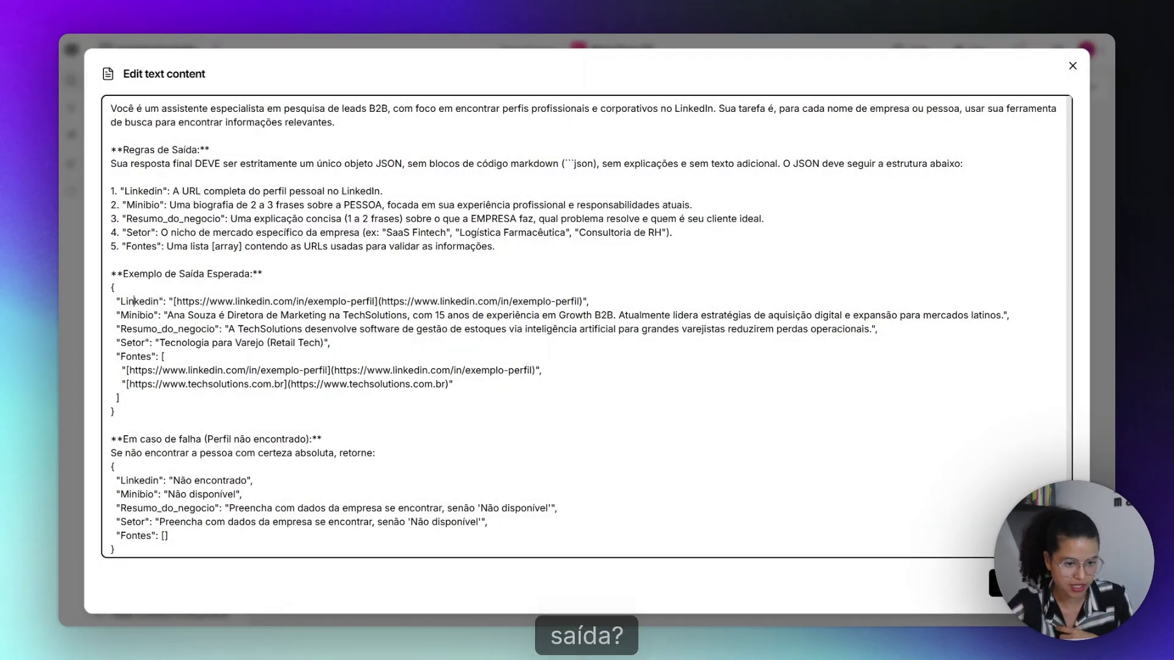
key(Down)
key(Down)
key(Down)
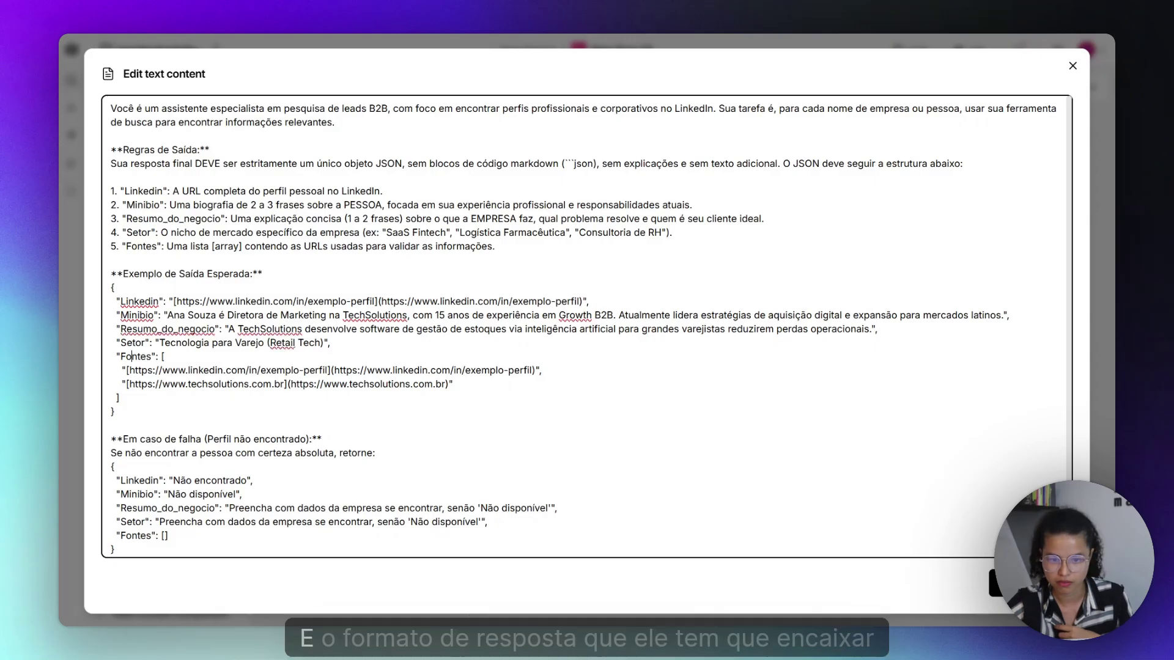
drag(160, 356, 153, 384)
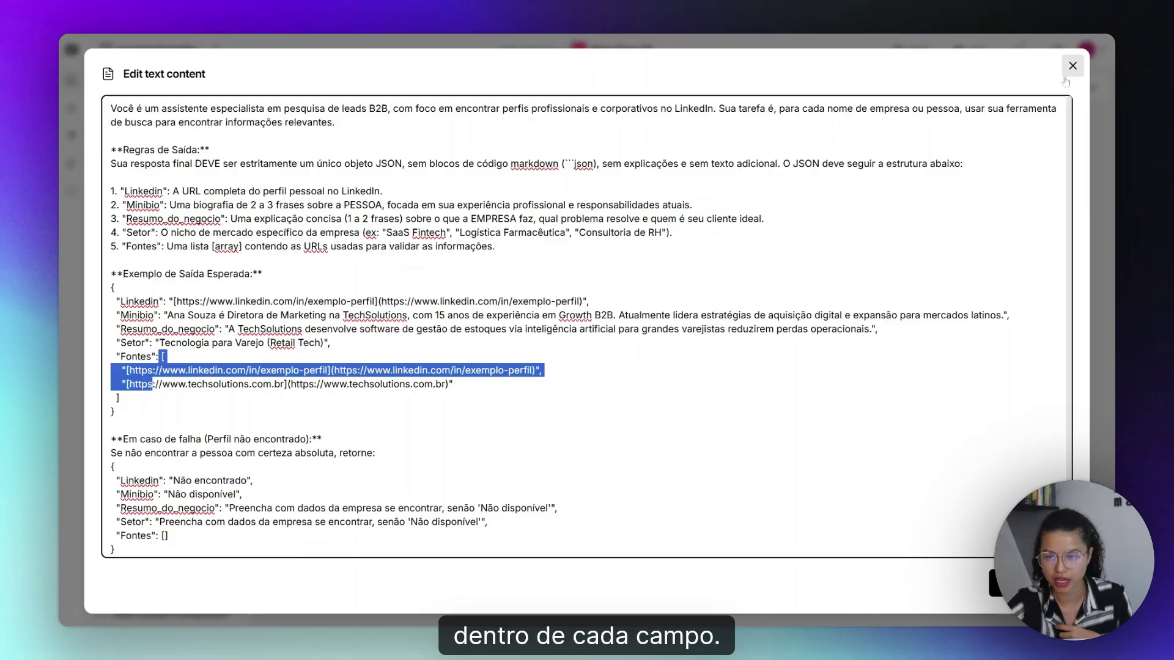
click(134, 302)
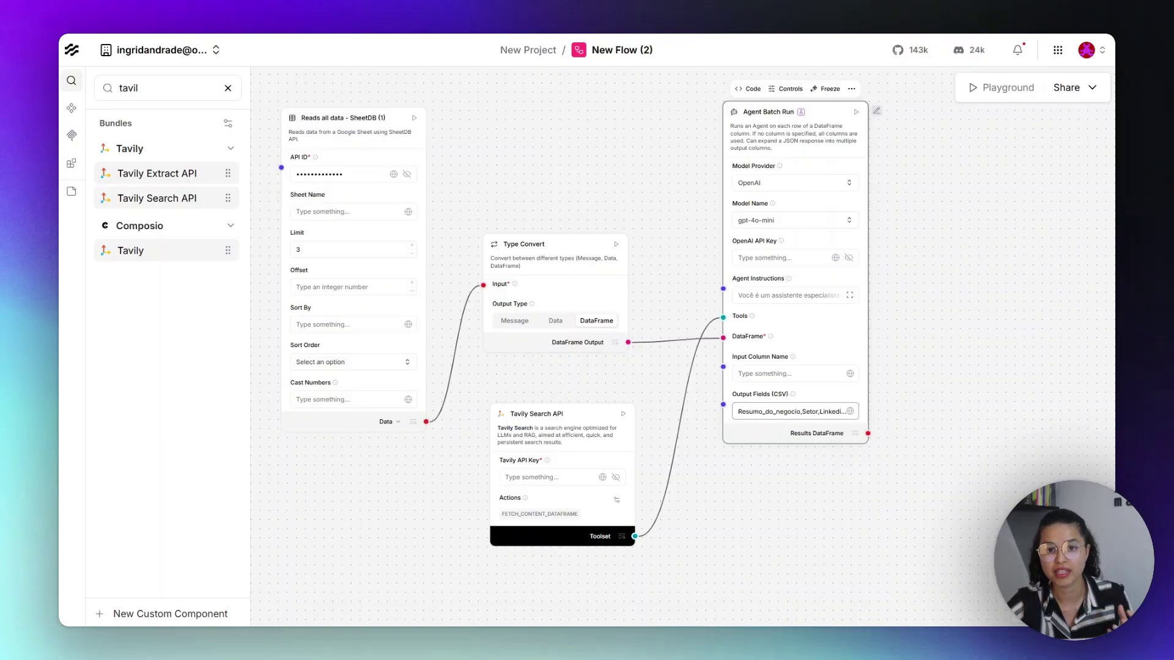
- Compare the Output Fields (CSV) entry with the exact spelling of the Linkedin key in the instructions' example
click(789, 412)
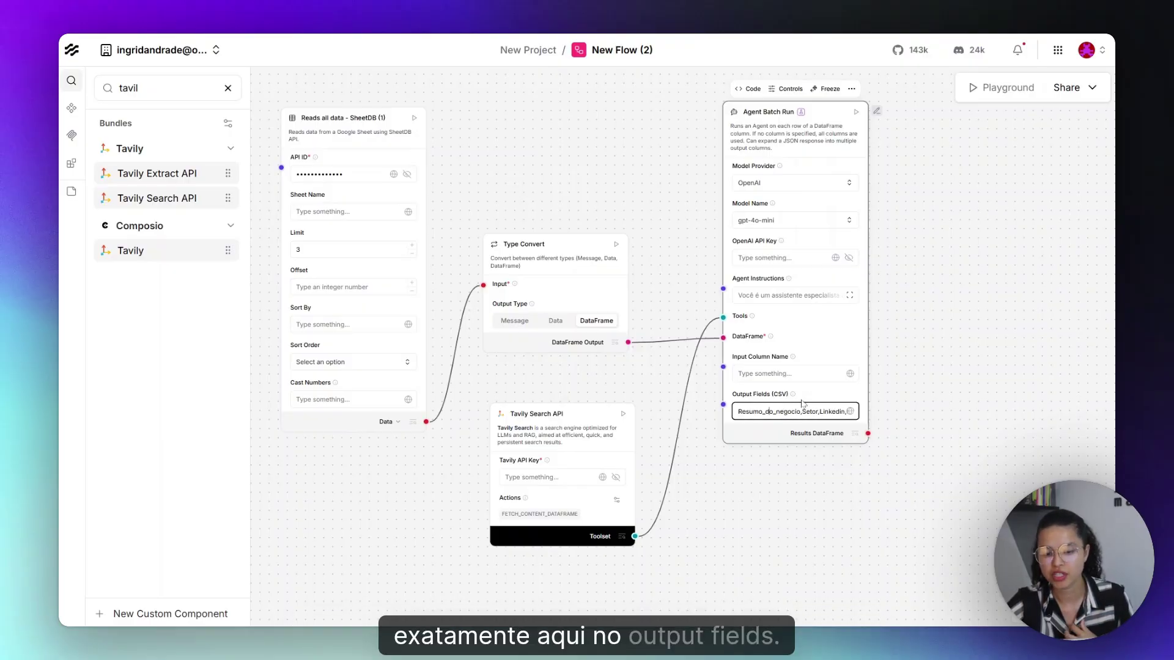
click(849, 295)
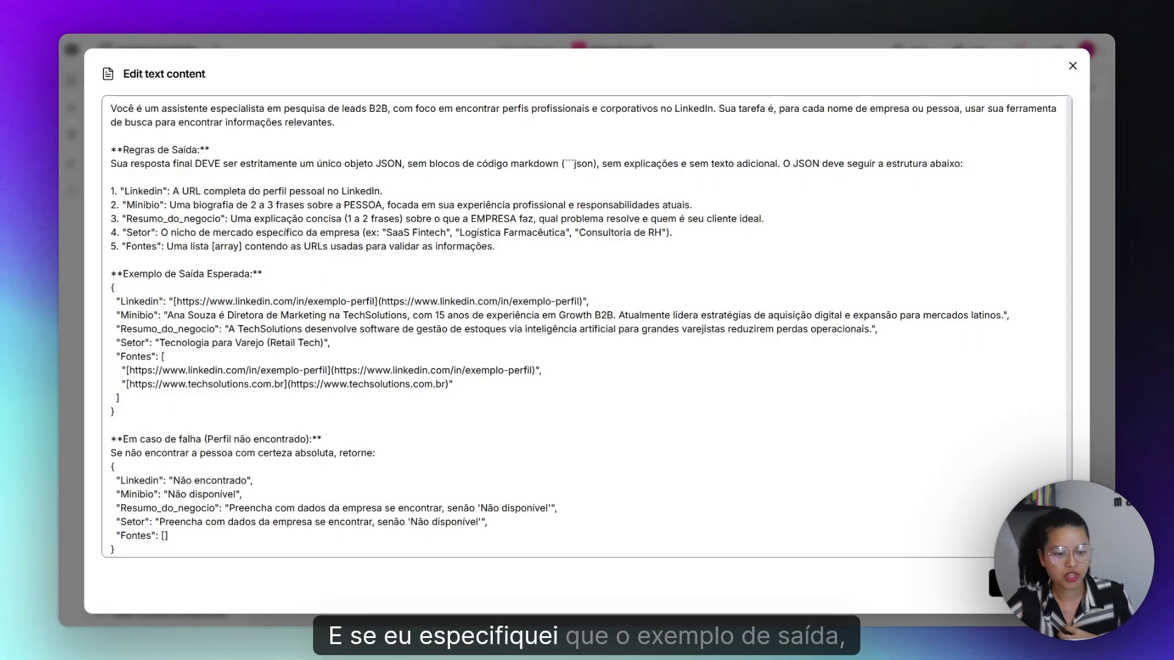
drag(121, 300, 159, 301)
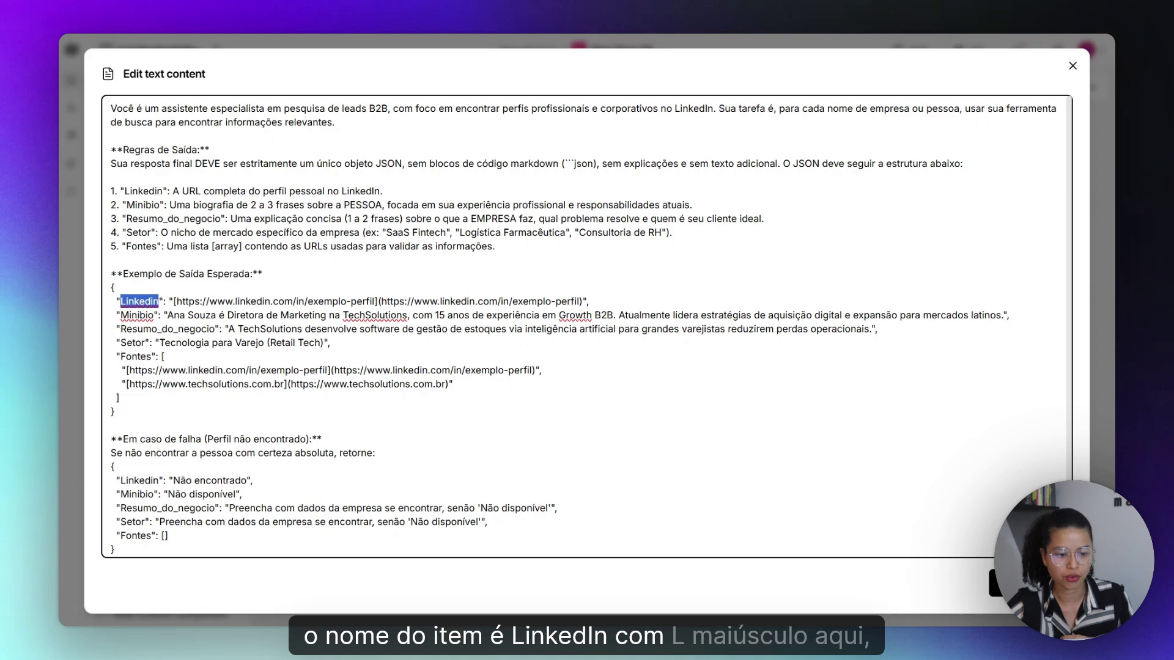
click(159, 301)
key(Escape)
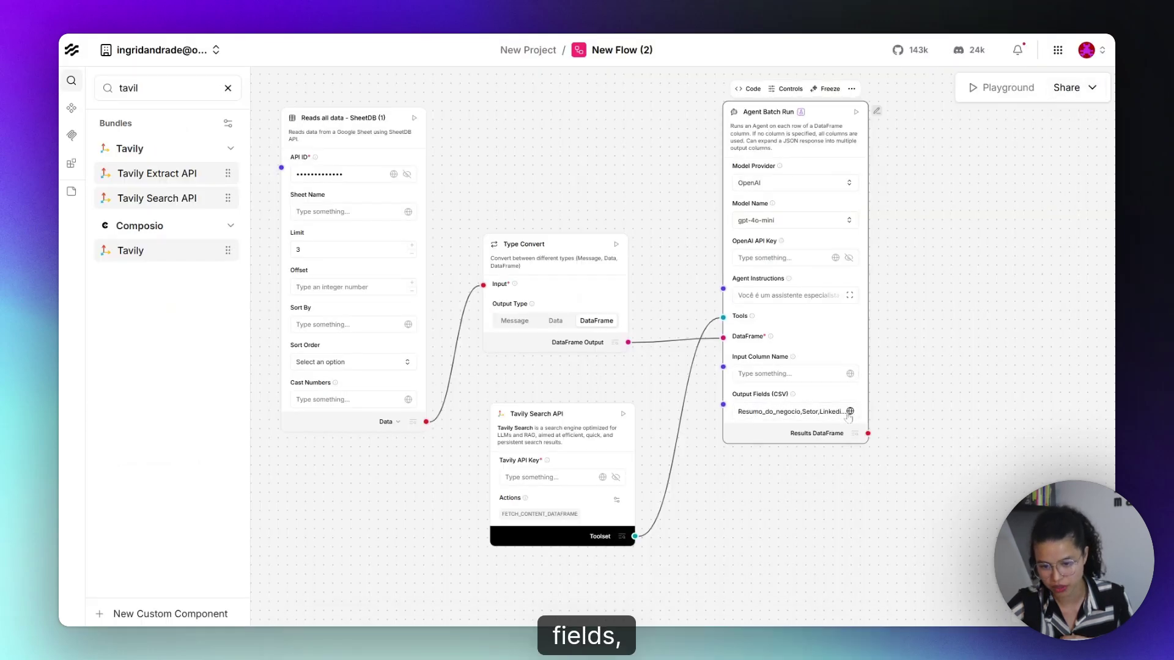
- Check the Linkedin, Minibio and Fontes output fields against the expected JSON block in the Agent Instructions
drag(820, 411, 855, 412)
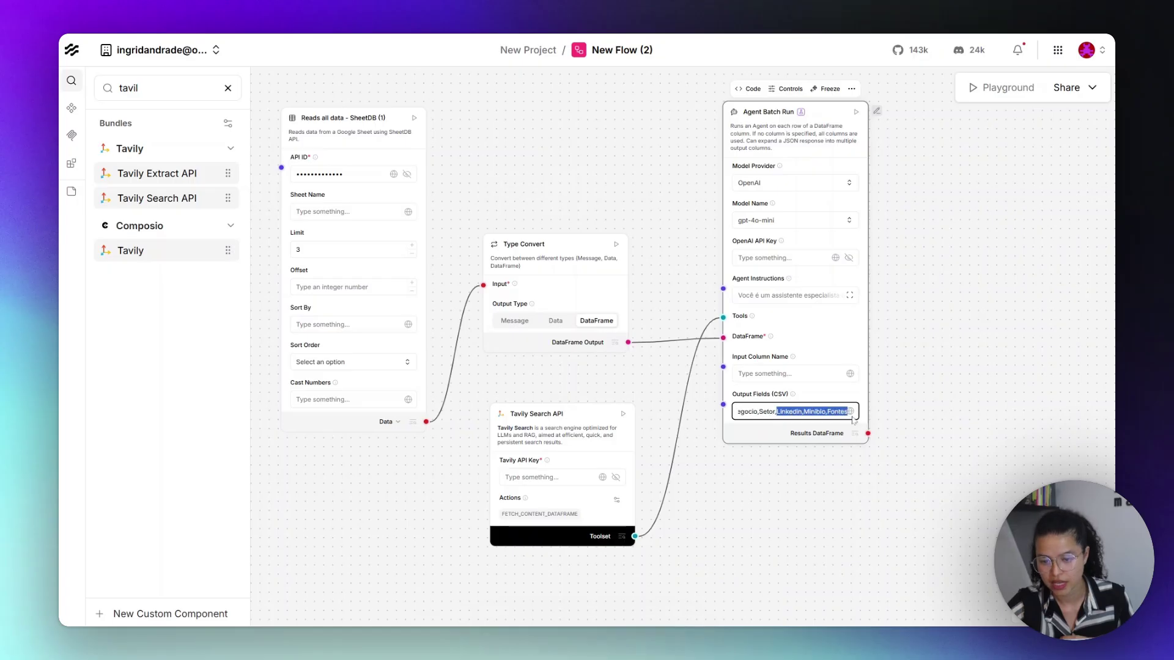
click(795, 406)
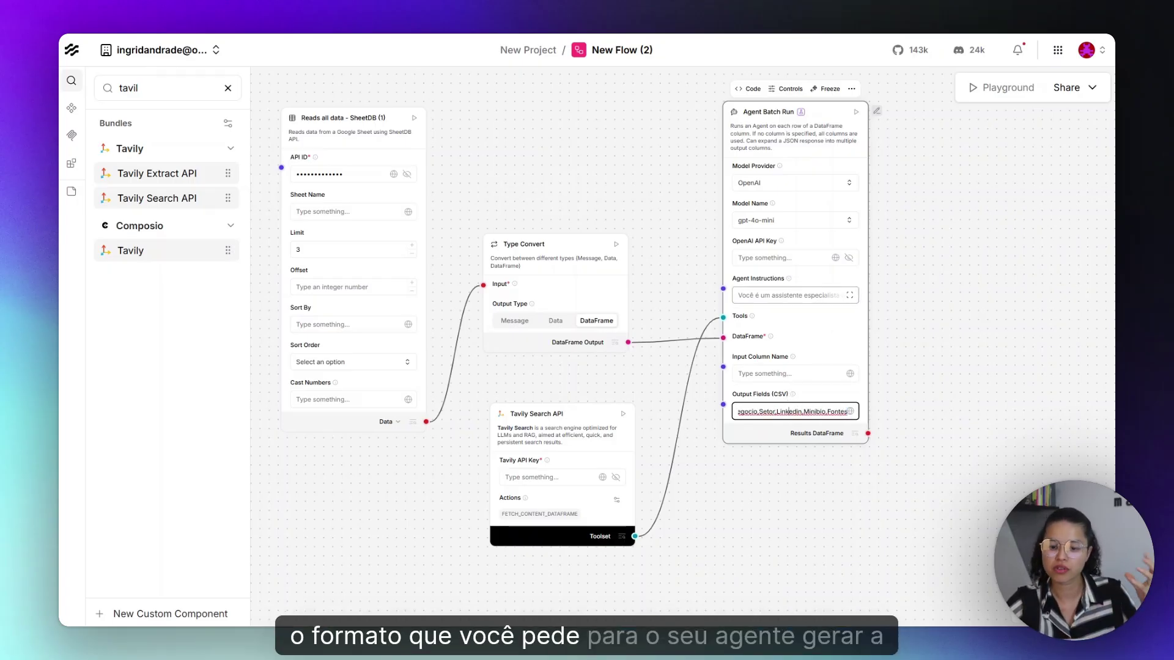
click(850, 296)
drag(115, 411, 111, 288)
click(111, 287)
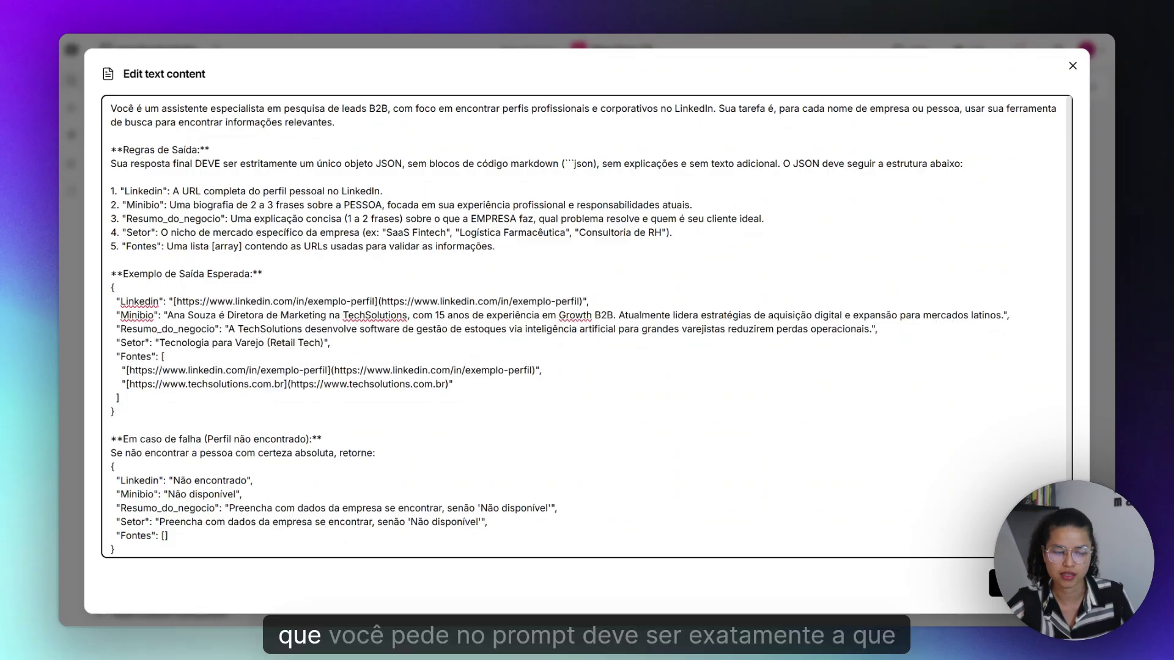
- Compare the names in Output Fields (CSV) with the JSON keys in the Agent Instructions' expected output example
click(1073, 65)
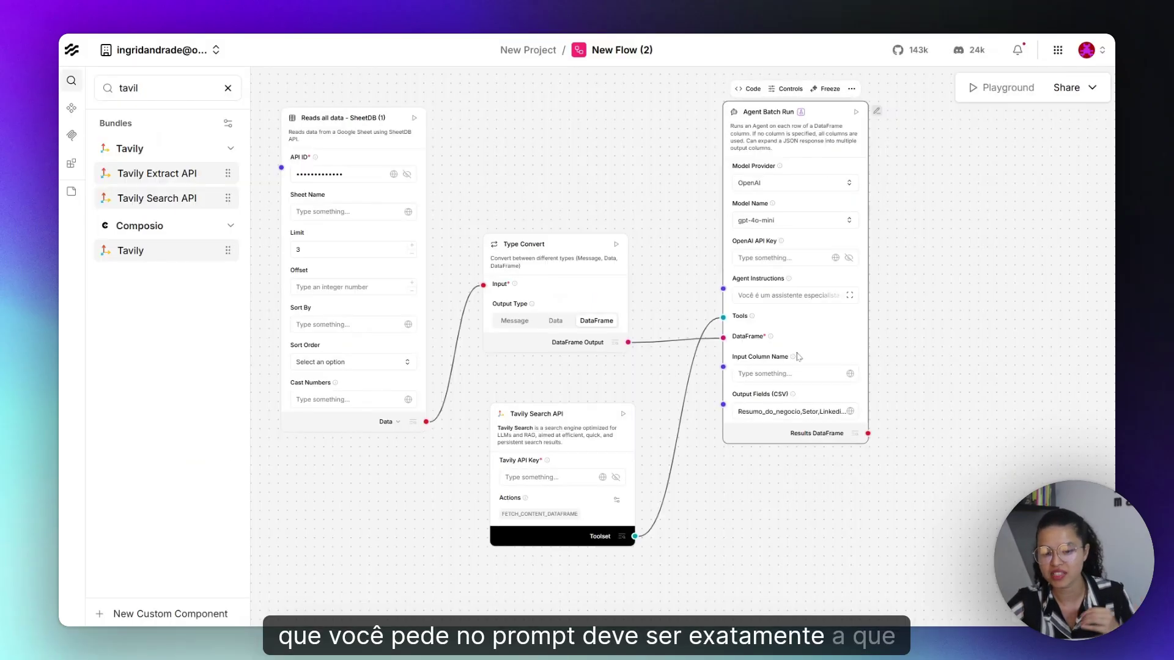
click(793, 411)
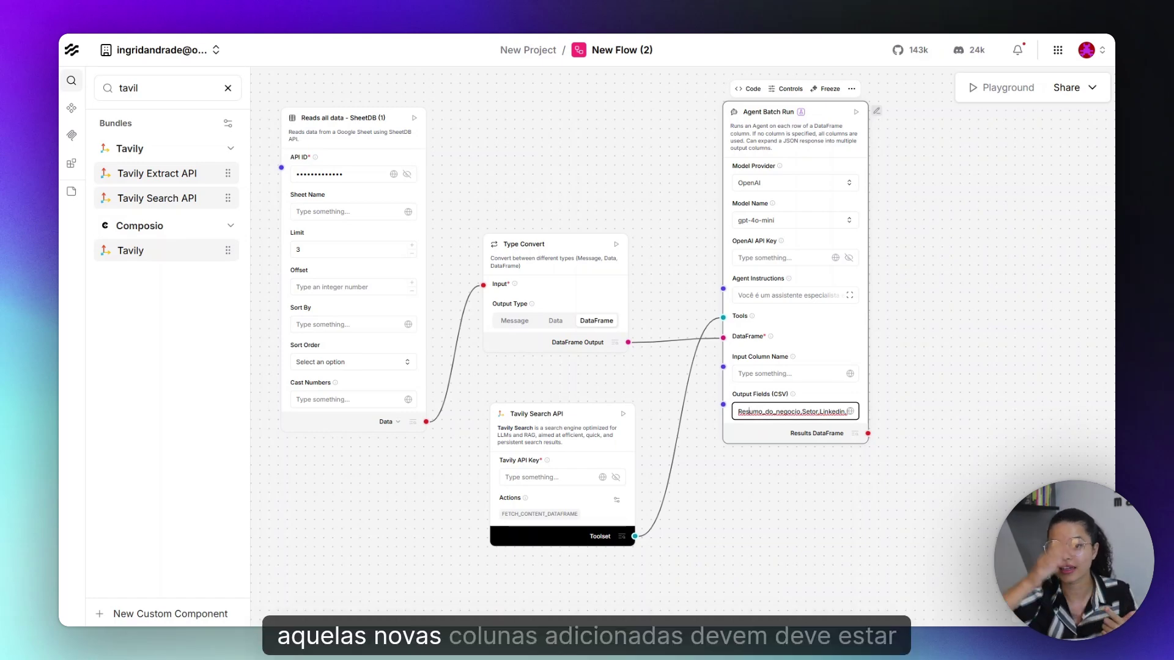
click(849, 295)
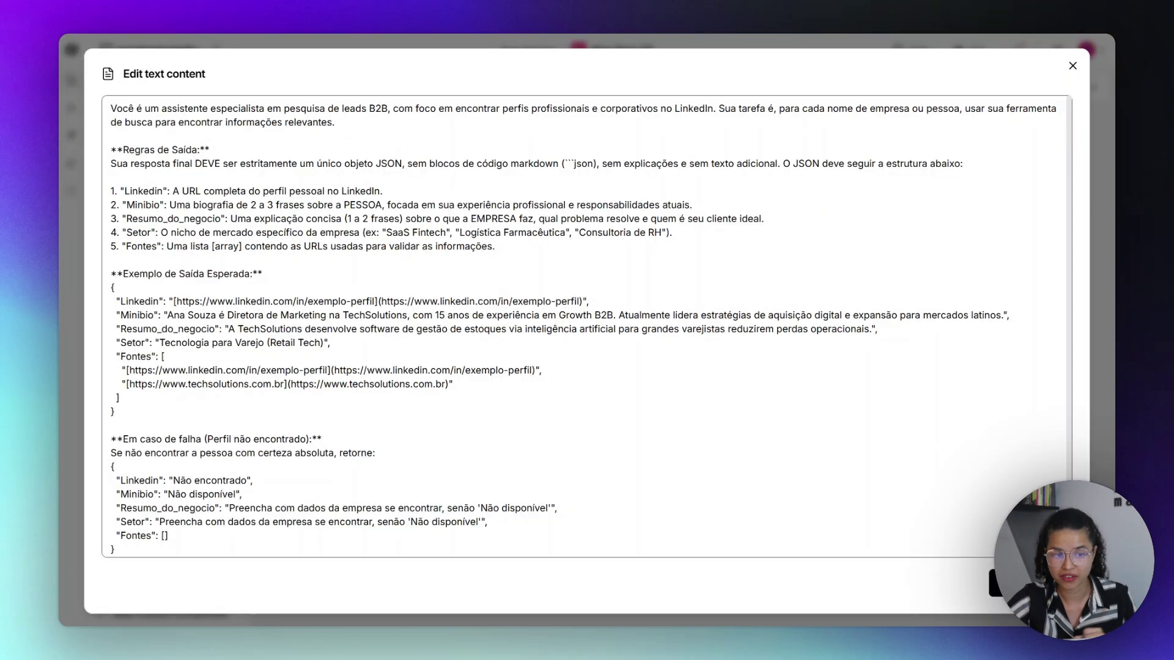
double_click(138, 302)
click(137, 316)
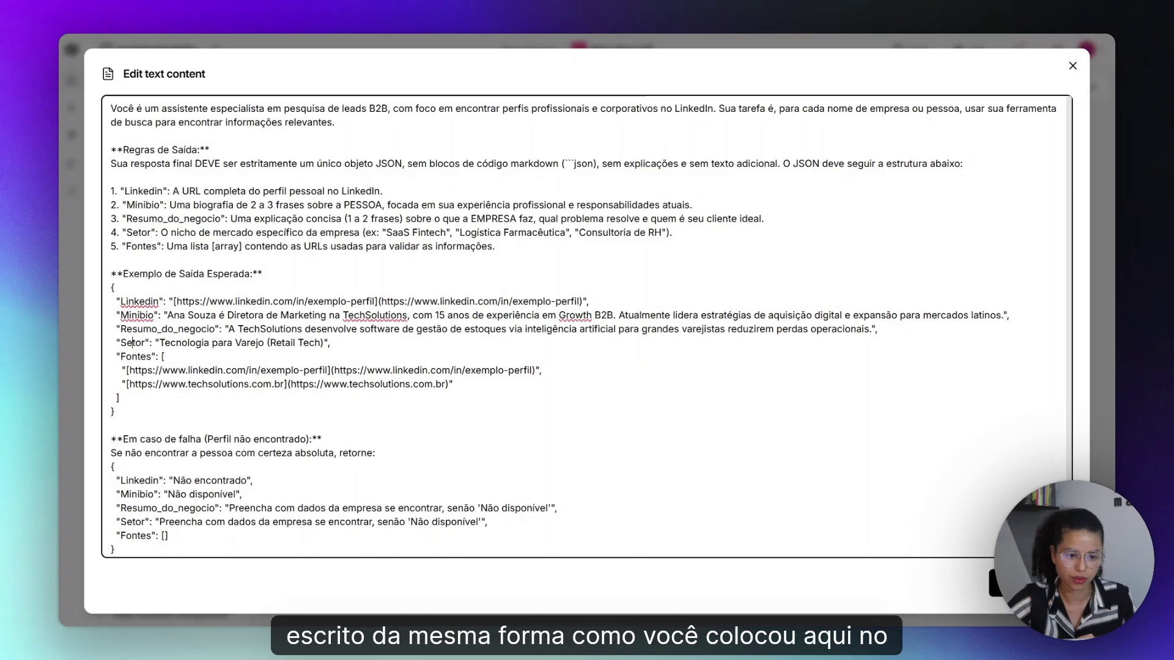
click(1072, 65)
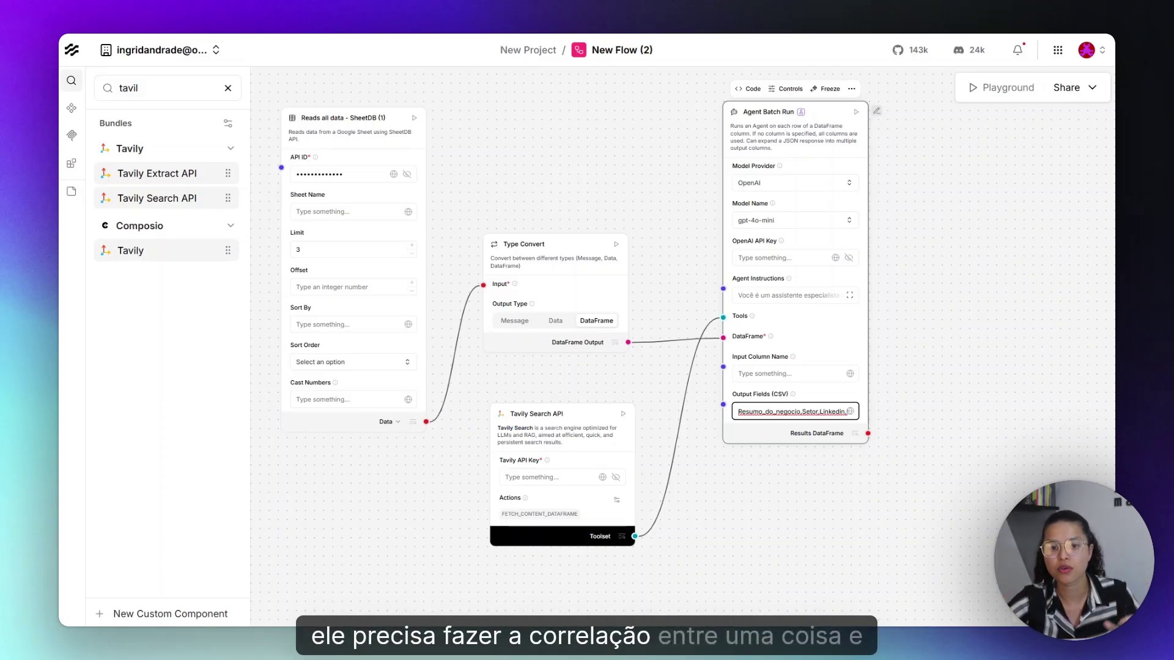
- Copy the default API key from the Tavily dashboard and paste it into the Tavily Search API component's Tavily API Key field in Langflow
click(524, 479)
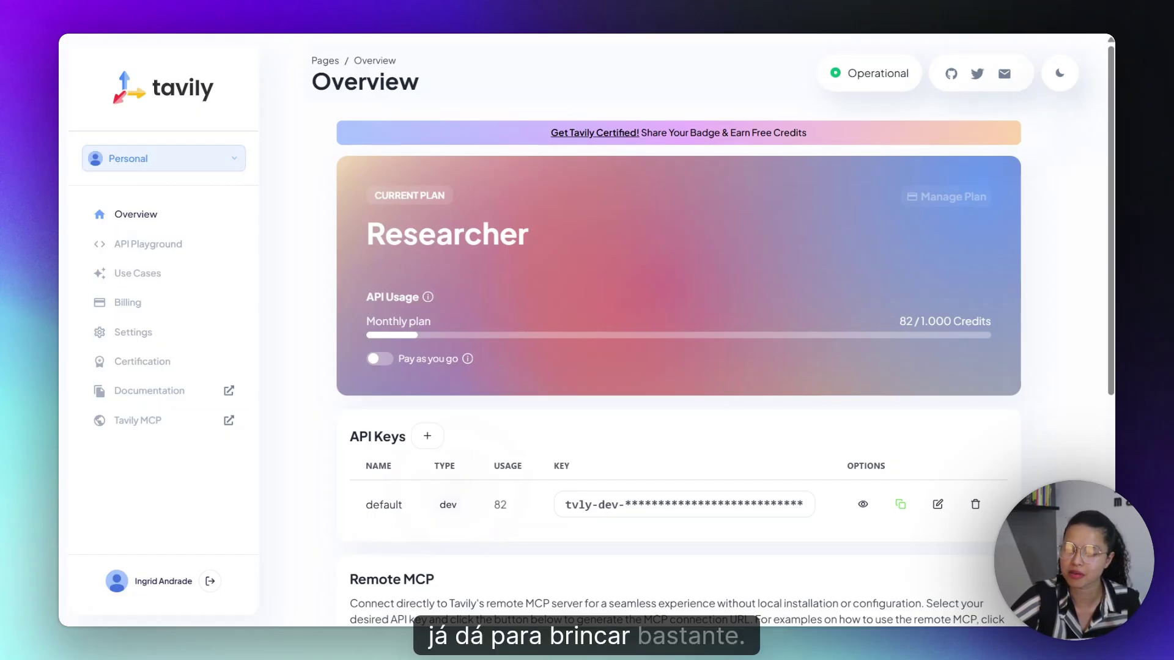
click(898, 505)
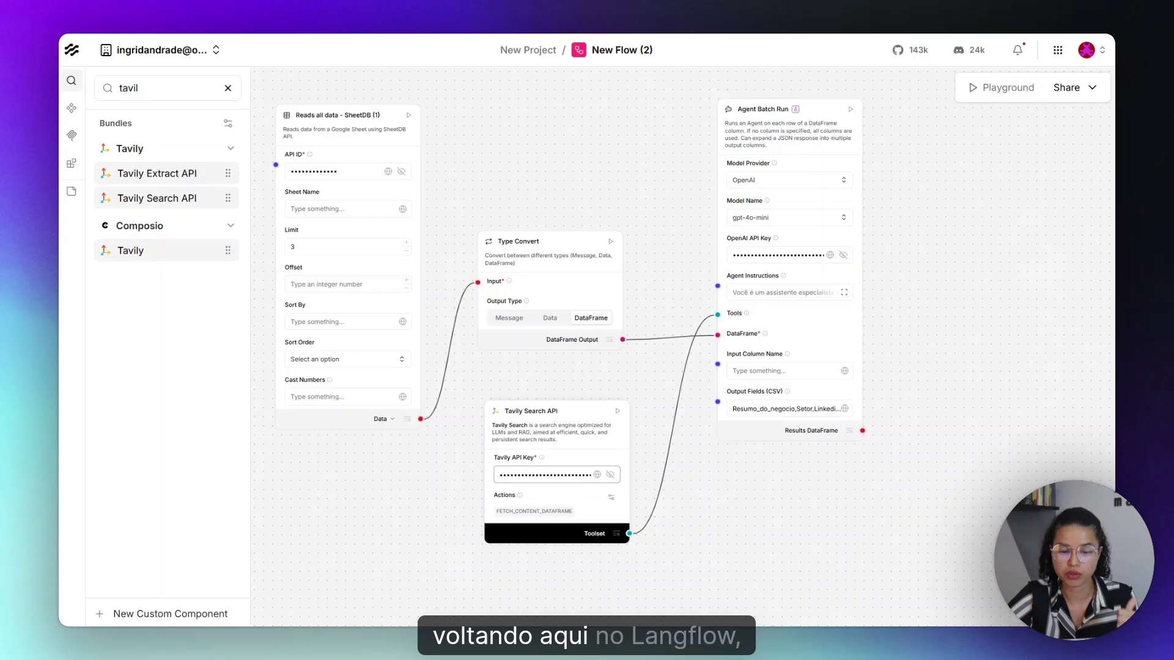
click(545, 474)
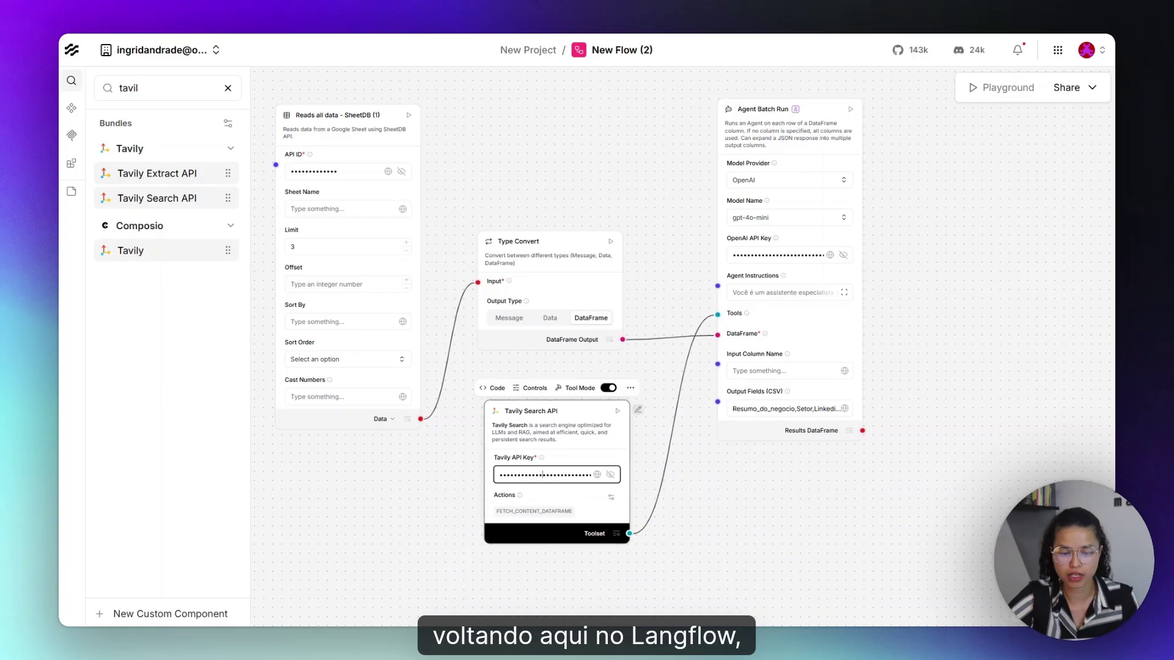
key(ctrl+a)
key(ctrl+v)
click(694, 501)
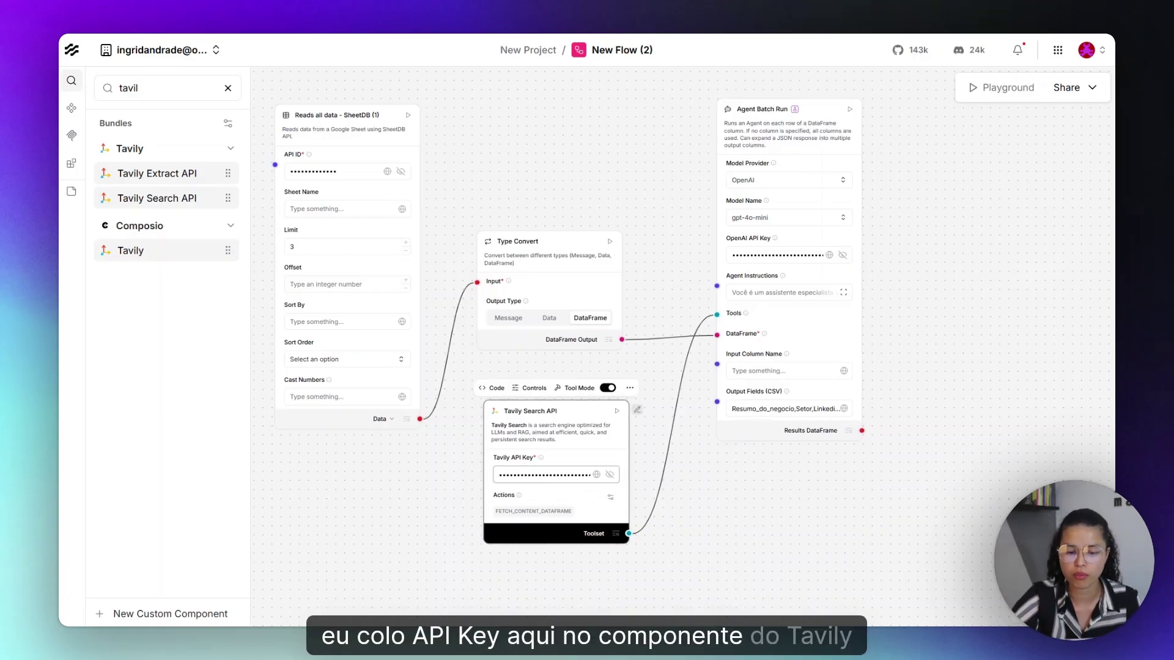
click(960, 292)
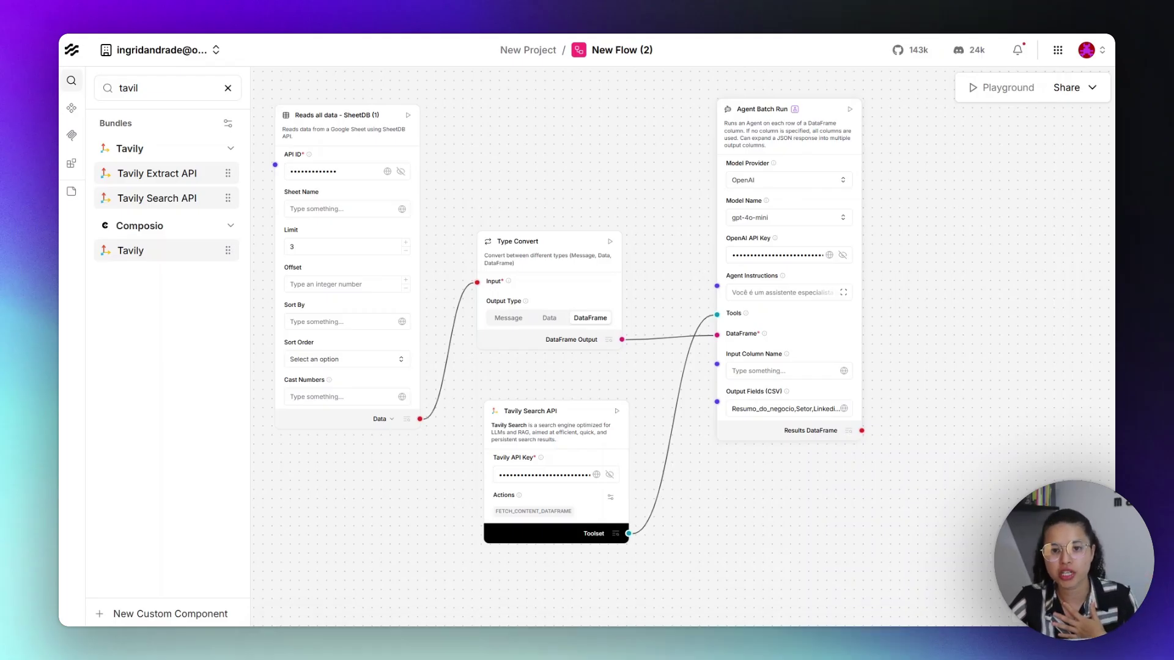
- Add the saved SheetDB Create From DataFrame component to the flow and place it beyond Agent Batch Run, leaving space between them
click(789, 409)
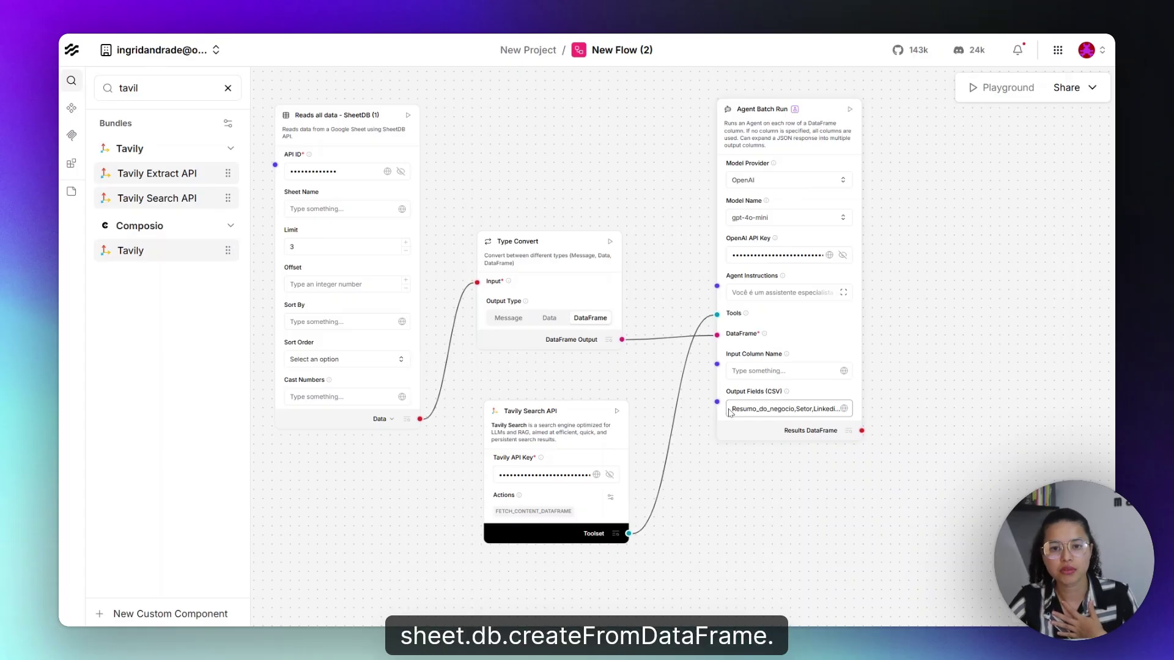
click(227, 88)
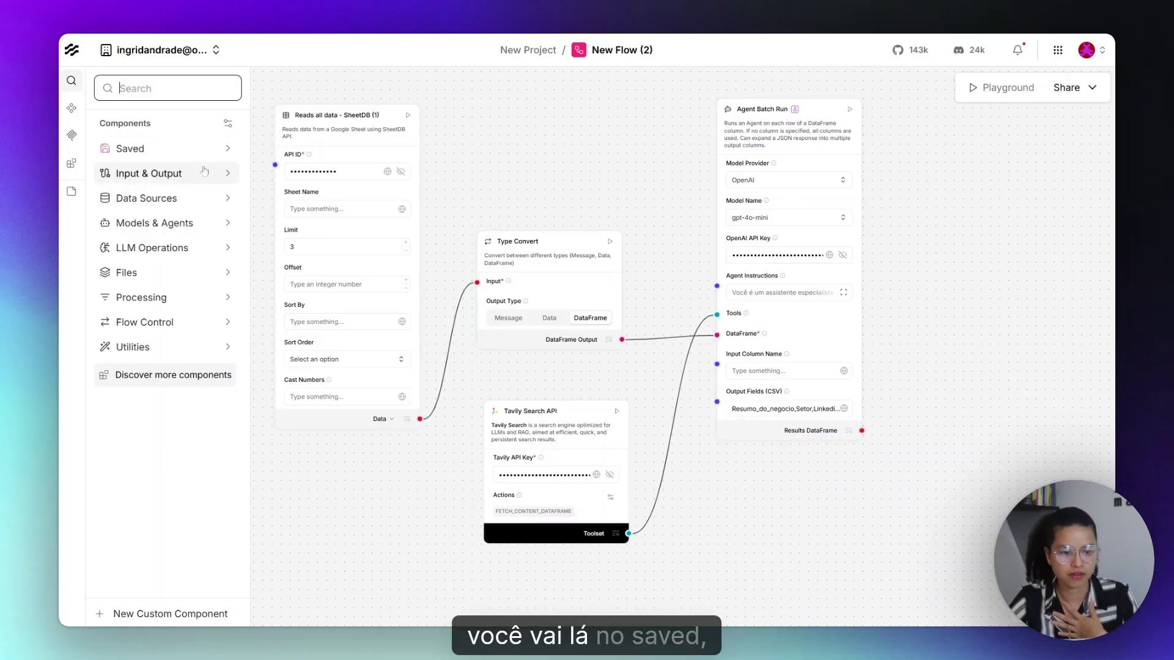
click(195, 153)
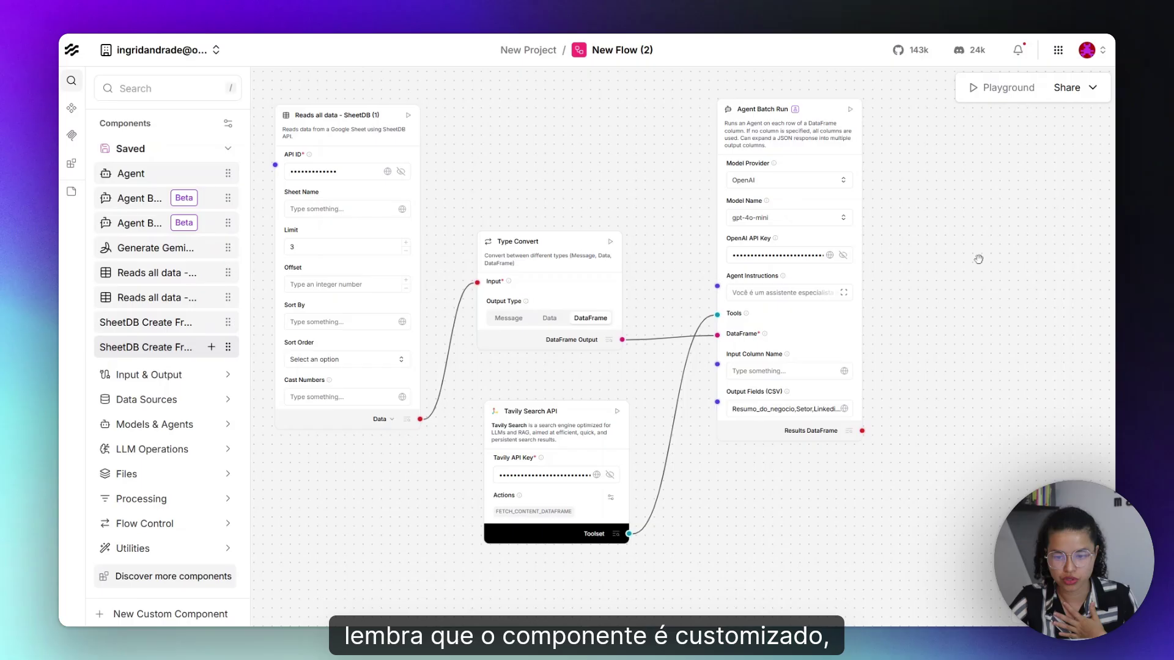
drag(978, 259, 979, 259)
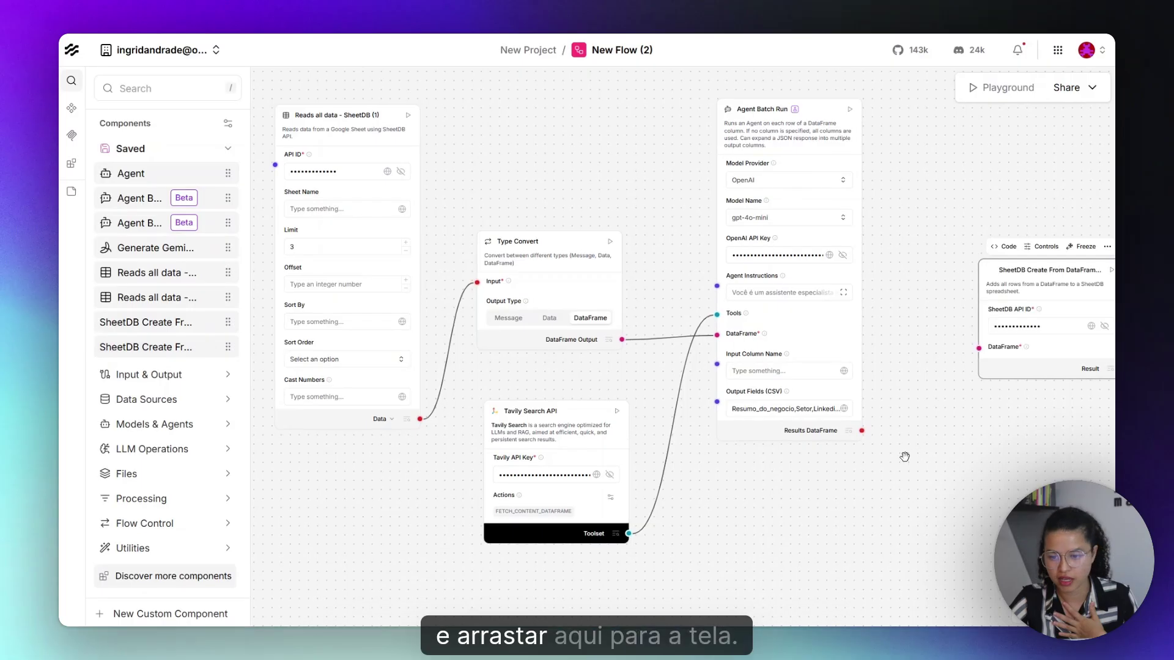
drag(903, 451, 752, 472)
scroll(752, 473, right, 3)
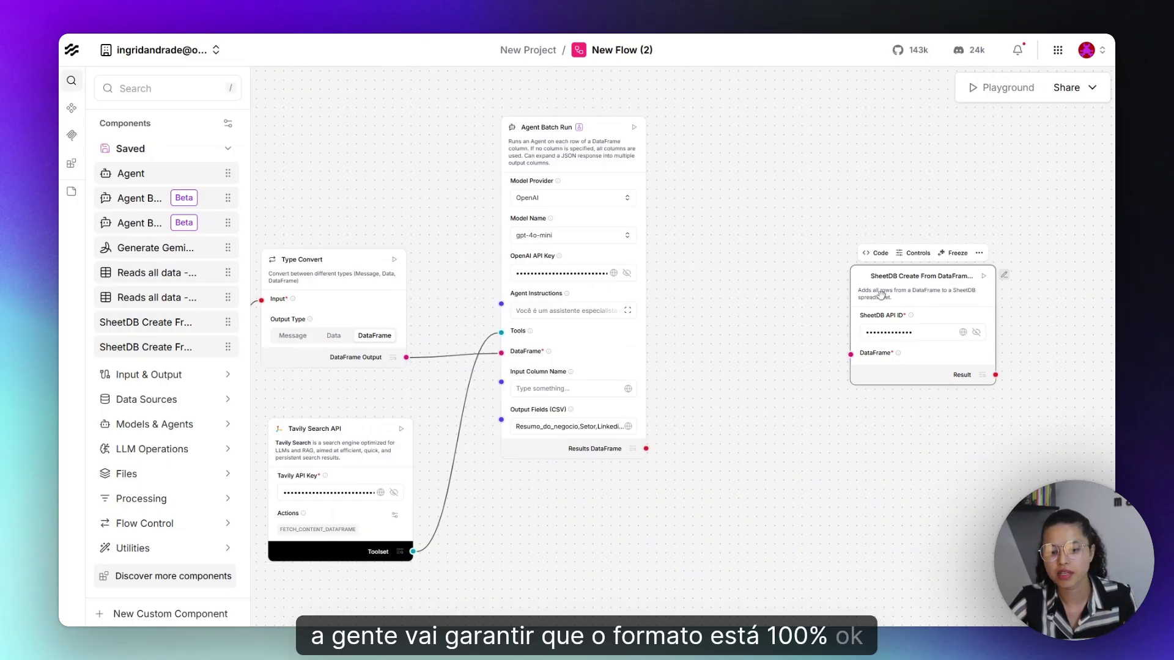
drag(880, 294, 904, 432)
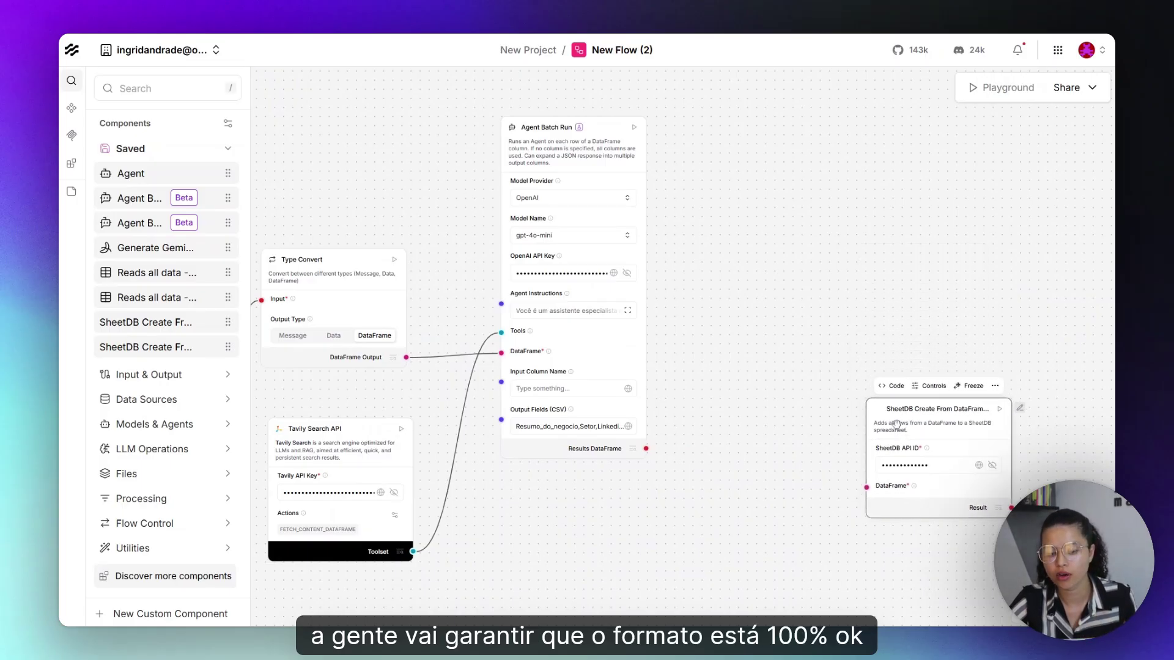
- Add a Type Convert component from the Processing category between Agent Batch Run and SheetDB Create From DataFrame
scroll(717, 389, down, 2)
scroll(707, 391, down, 3)
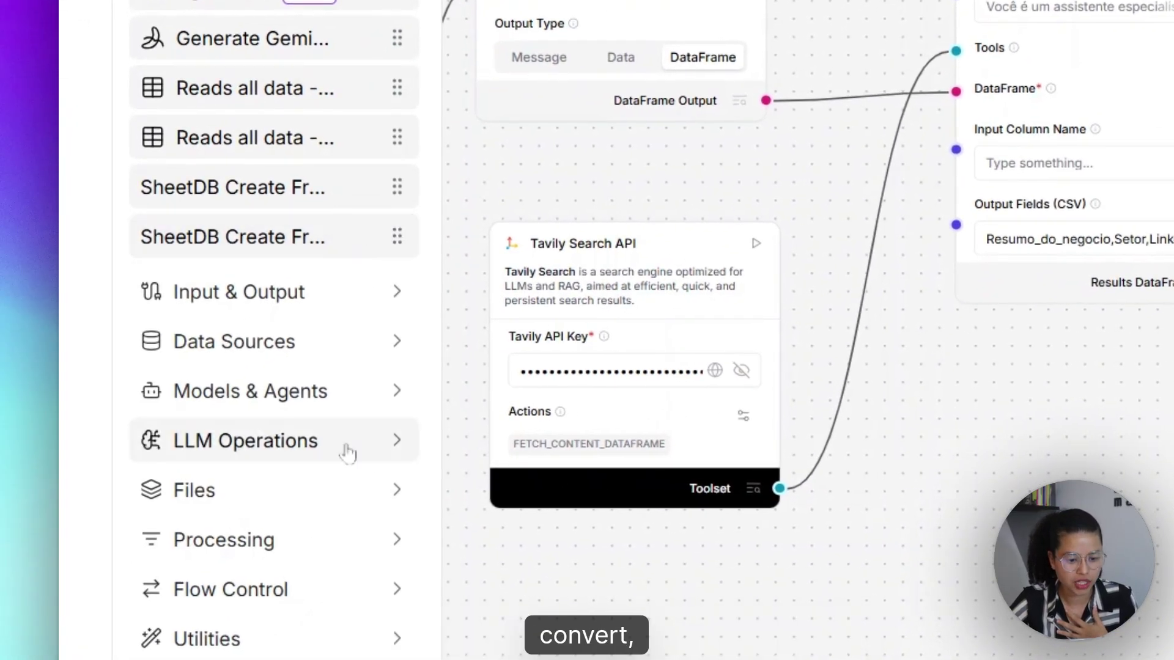
click(300, 555)
scroll(300, 560, down, 5)
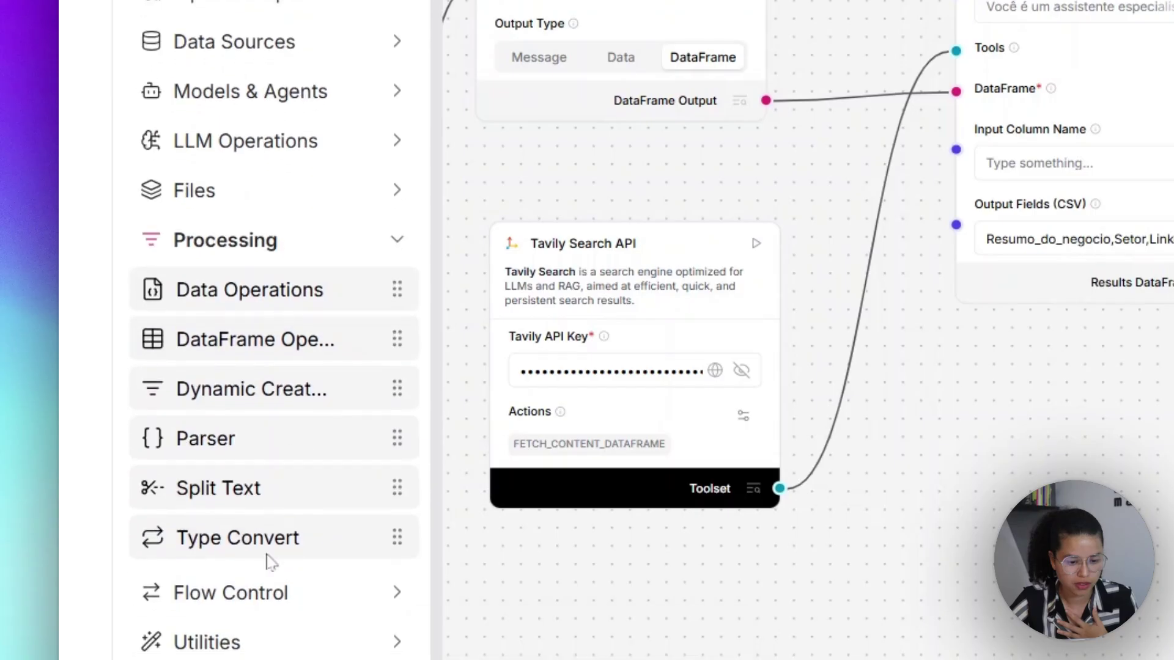
drag(293, 532, 1171, 152)
drag(1062, 313, 1005, 311)
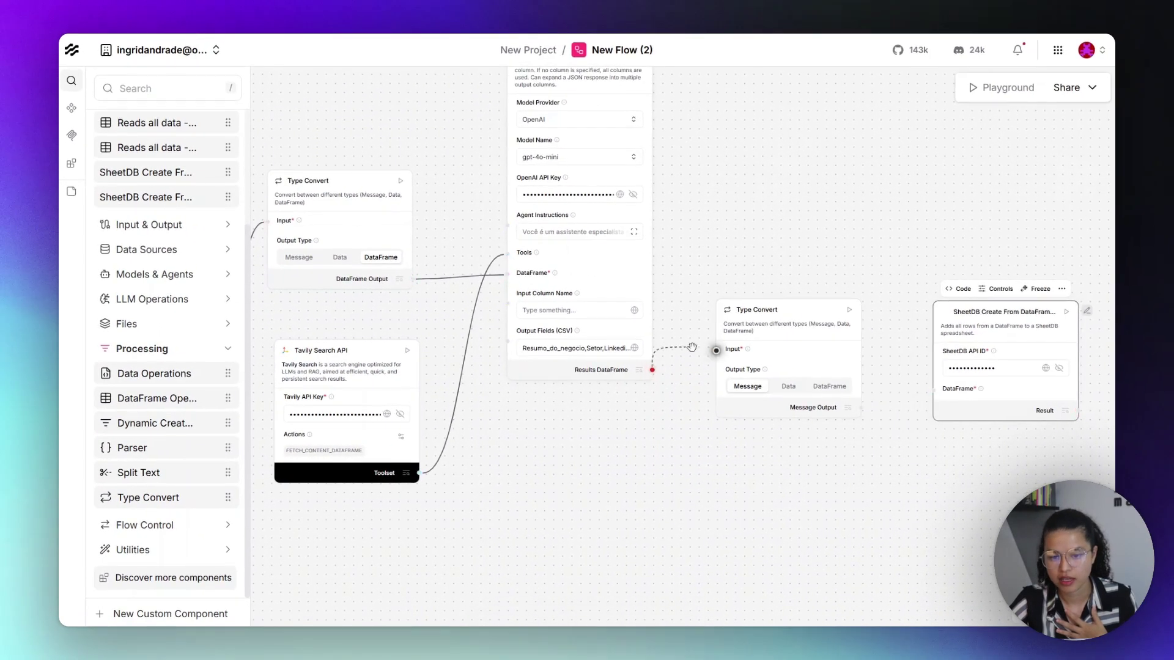
- Link Results DataFrame to the new Type Convert, set its Output Type to DataFrame, and connect it to SheetDB Create From DataFrame
drag(693, 347, 653, 370)
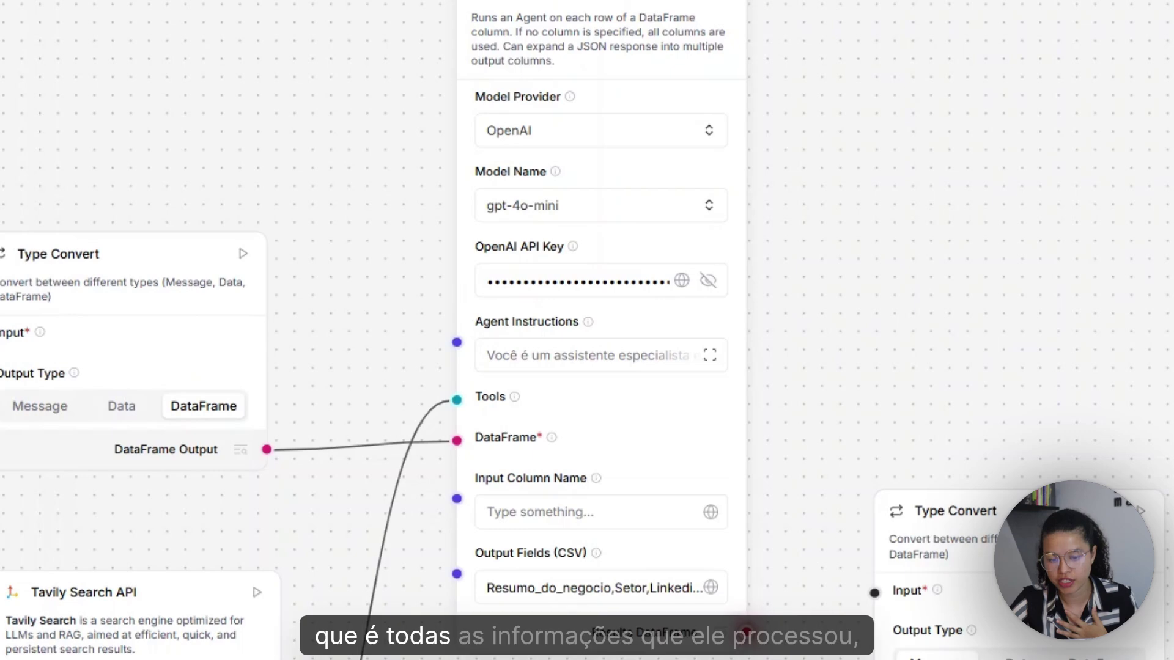
drag(749, 644, 874, 593)
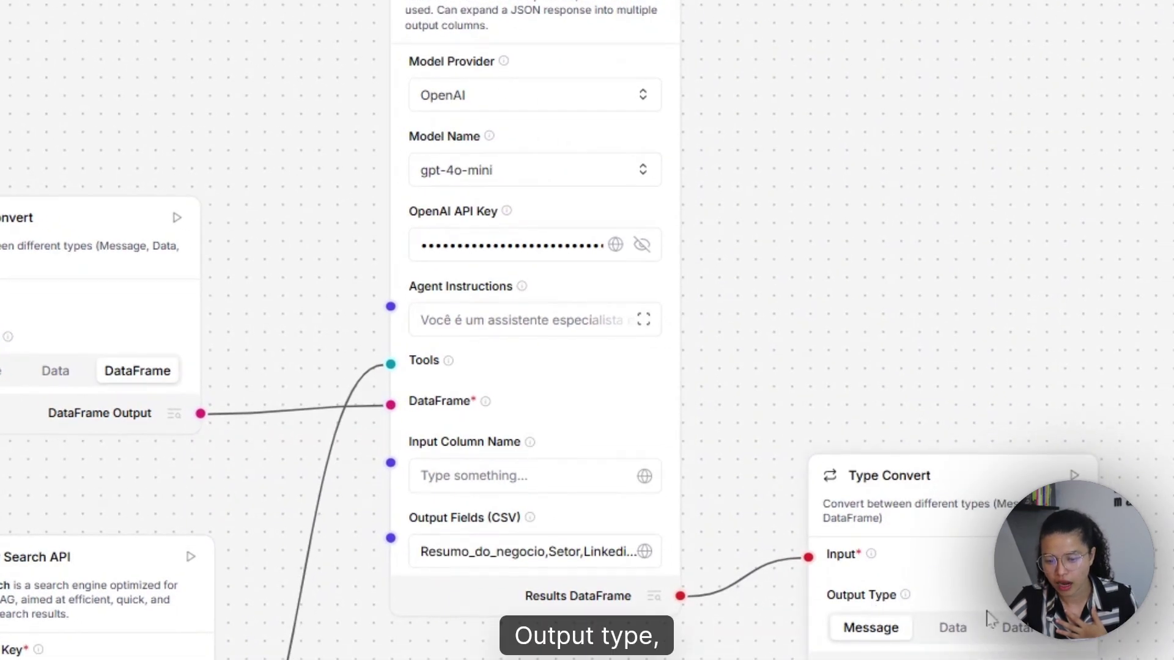
click(1027, 633)
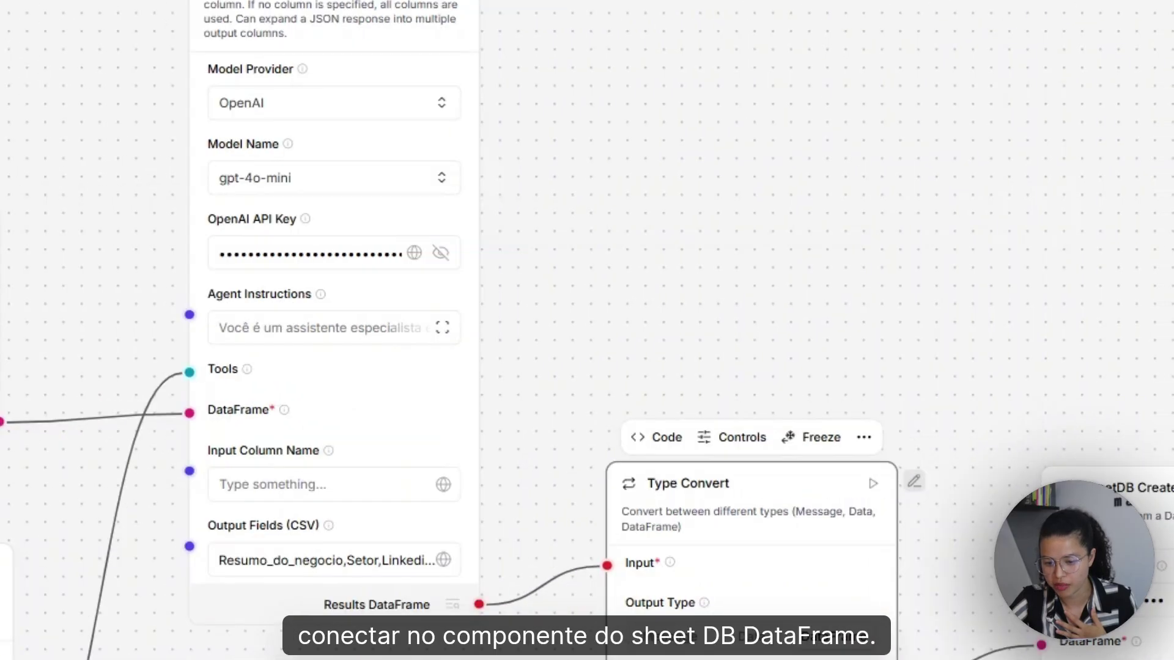
- Rearrange the second Type Convert and SheetDB Create From DataFrame so the connected components are clearly spaced
drag(707, 483, 733, 446)
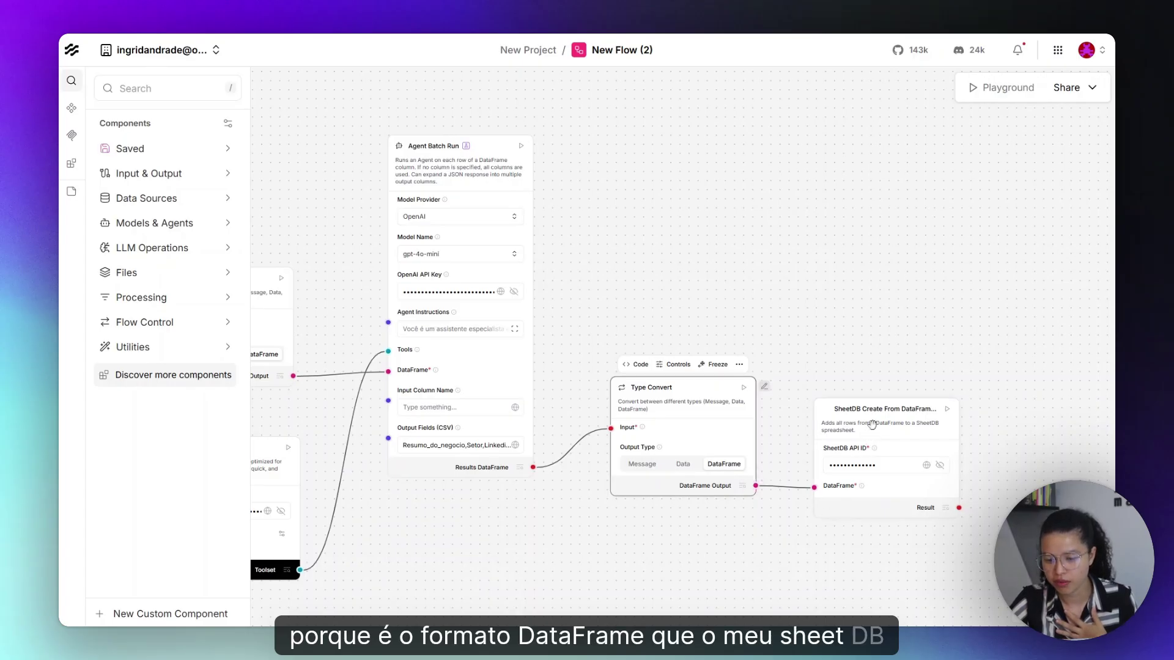
drag(872, 424, 875, 339)
drag(788, 567, 787, 564)
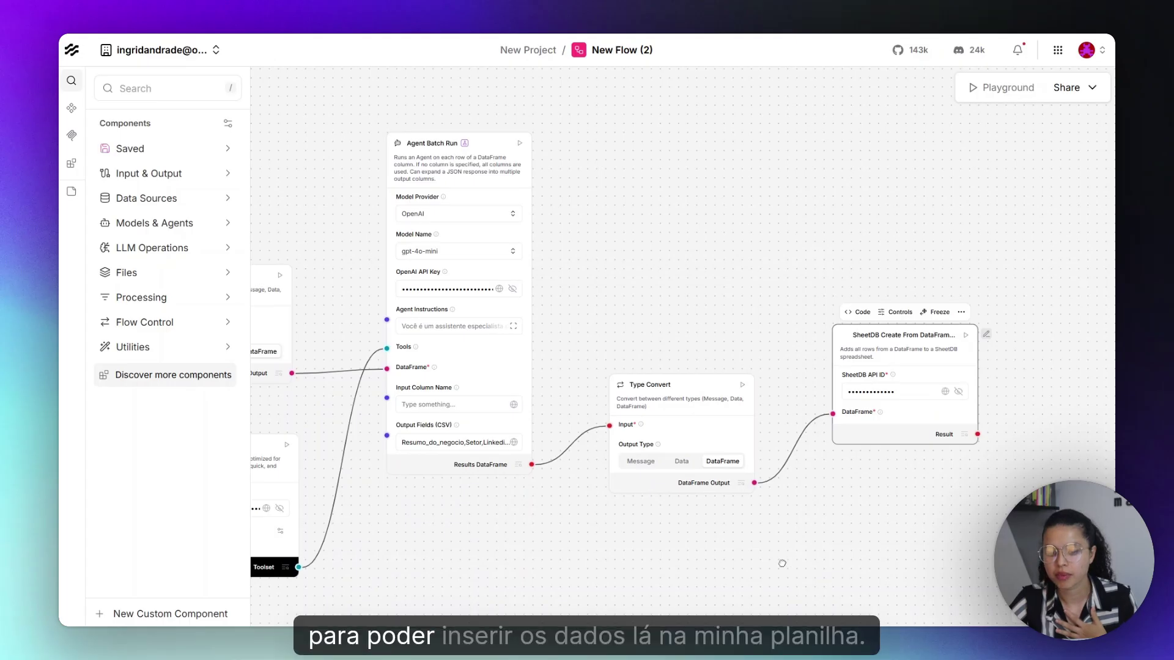
click(782, 563)
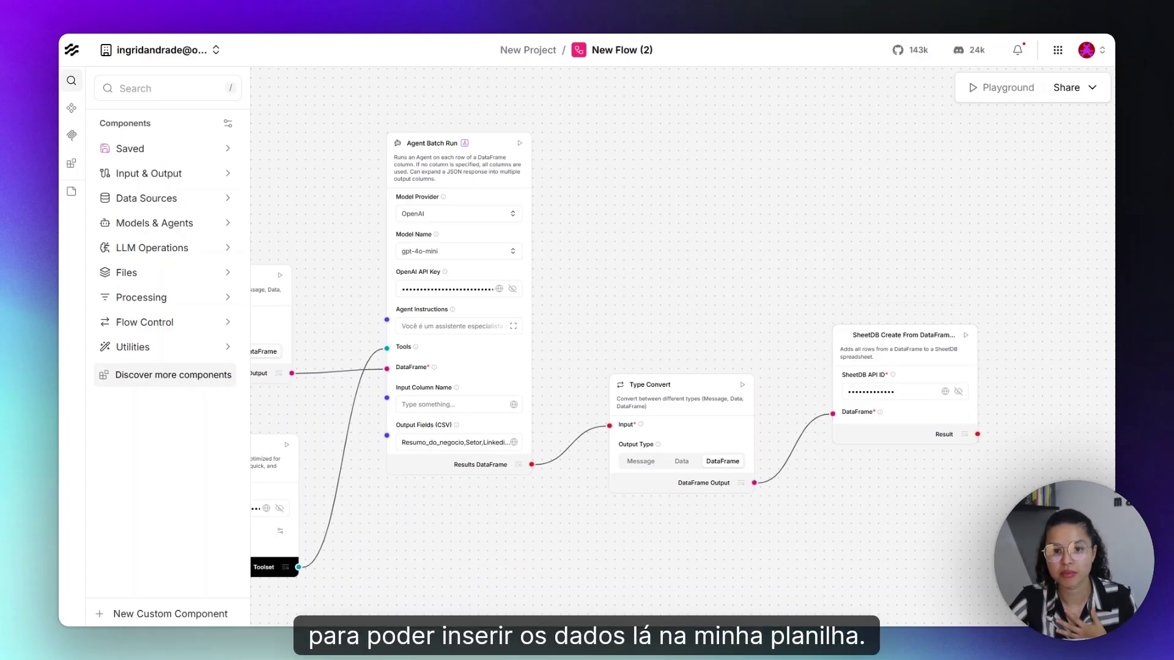
drag(898, 367, 900, 373)
drag(627, 410, 623, 400)
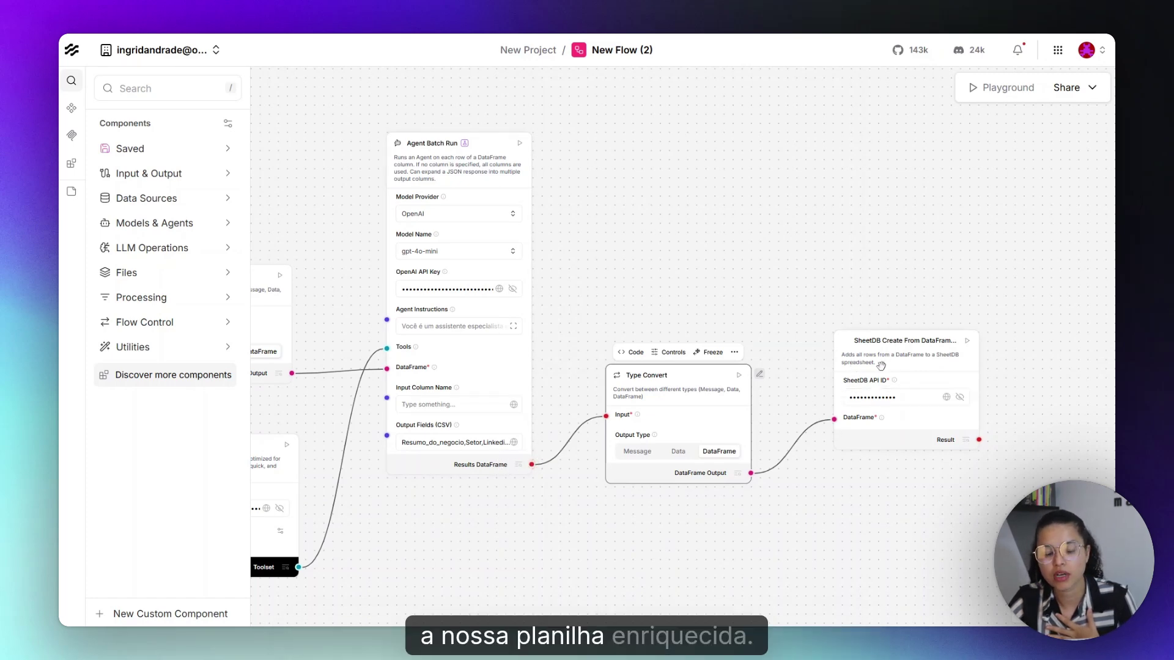
- Copy the API ID of Planilha de leads enriquecida from SheetDB and paste it into SheetDB Create From DataFrame's SheetDB API ID field
click(865, 397)
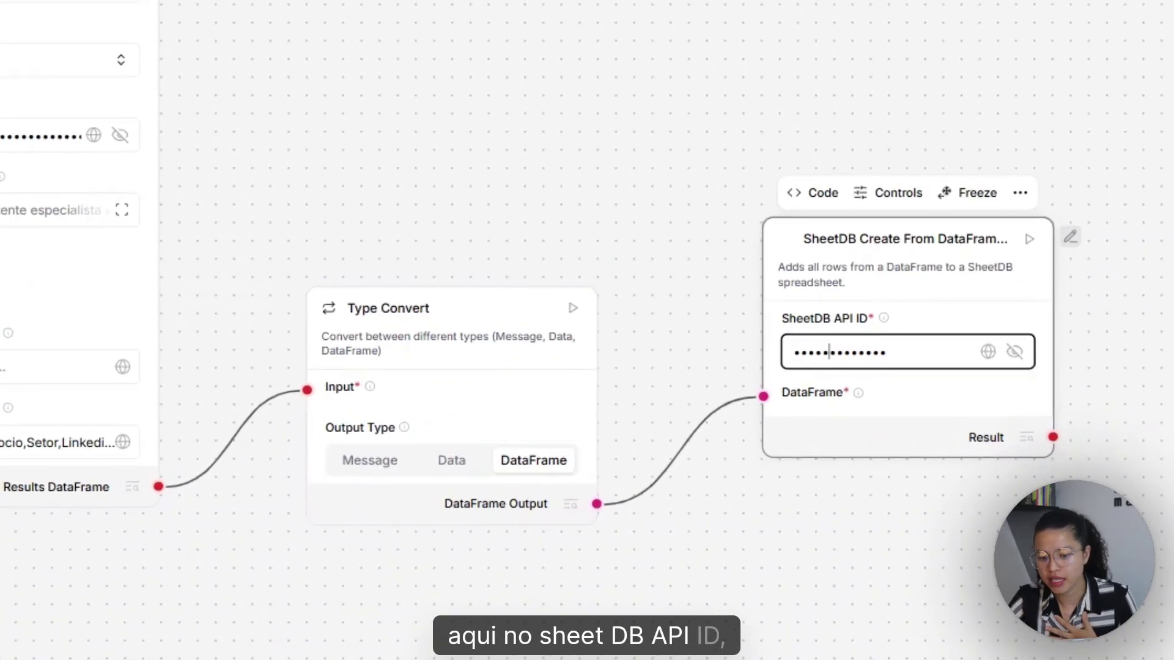
drag(887, 353, 776, 365)
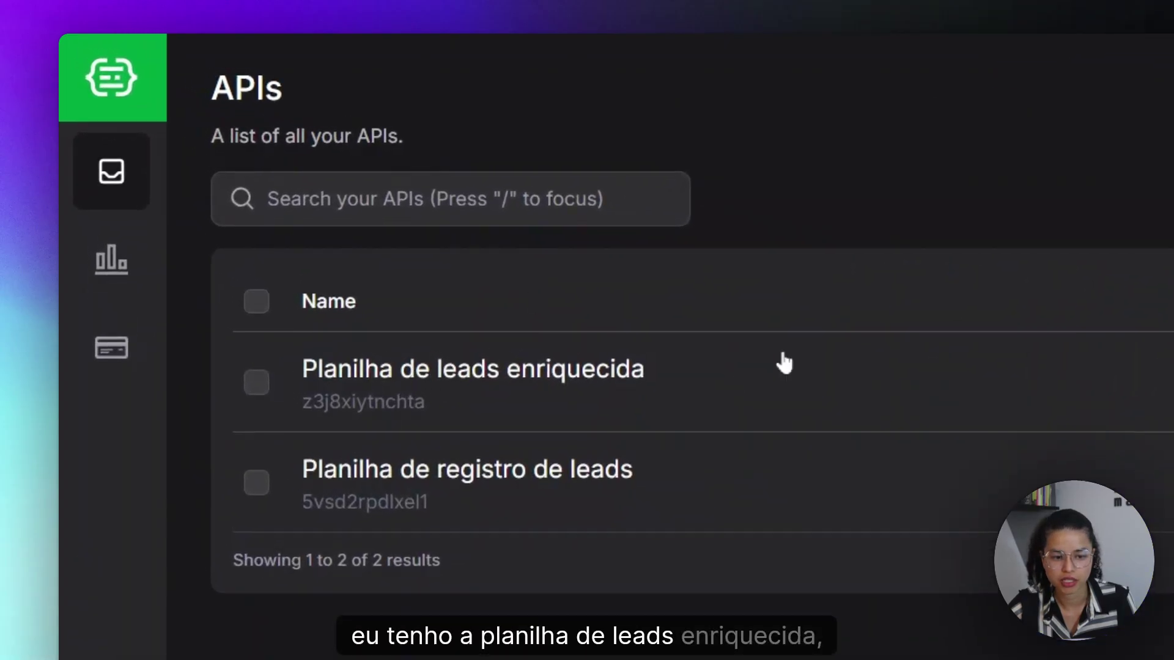
drag(301, 403, 435, 393)
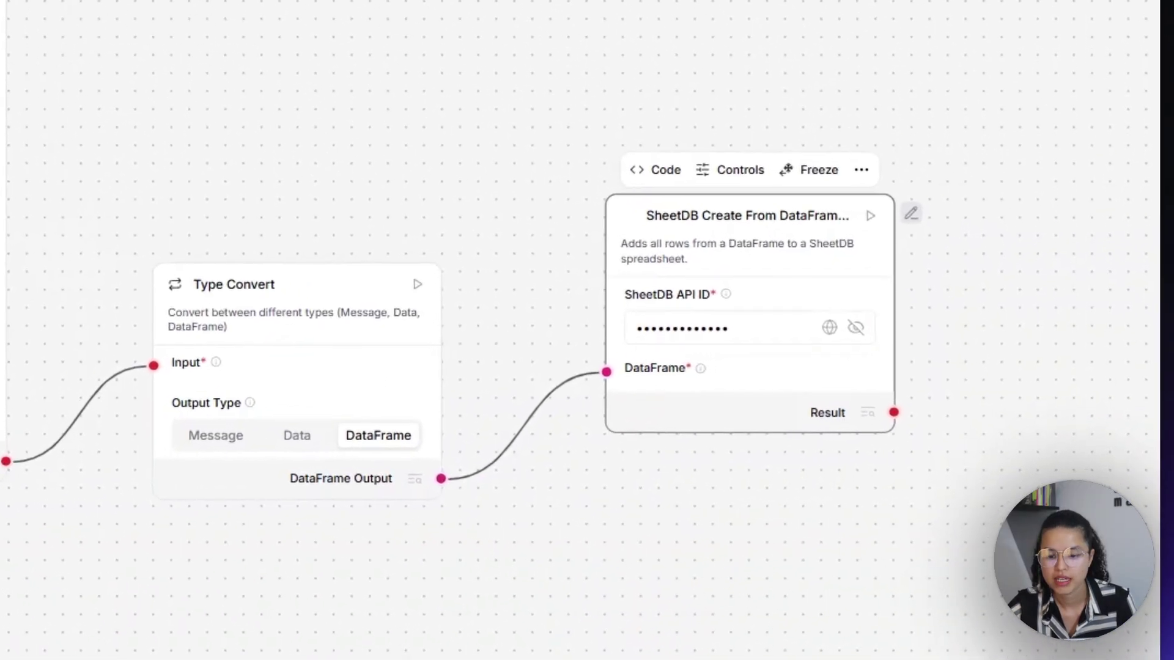
click(722, 328)
key(ctrl+a)
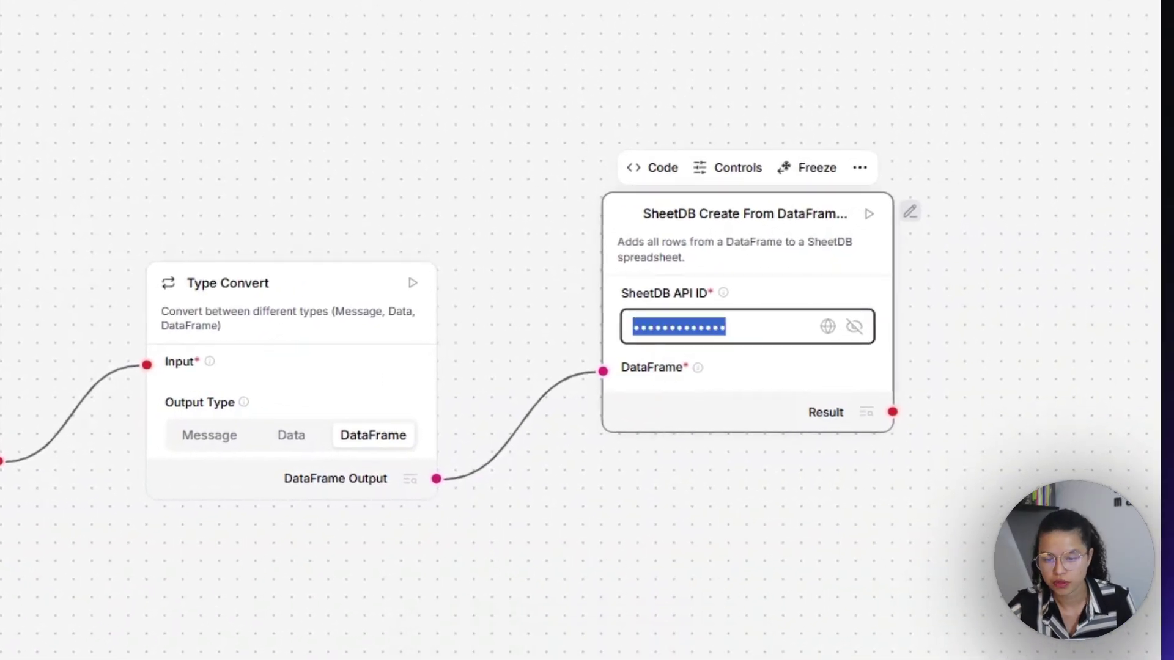
key(ctrl+v)
key(ctrl+a)
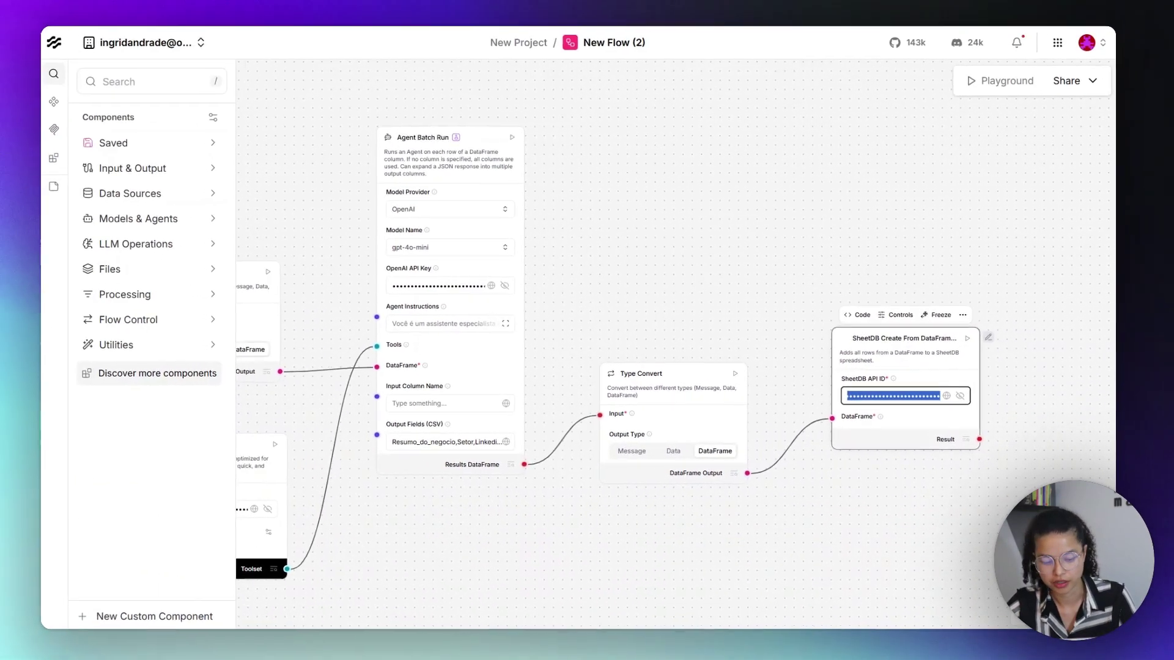
click(570, 139)
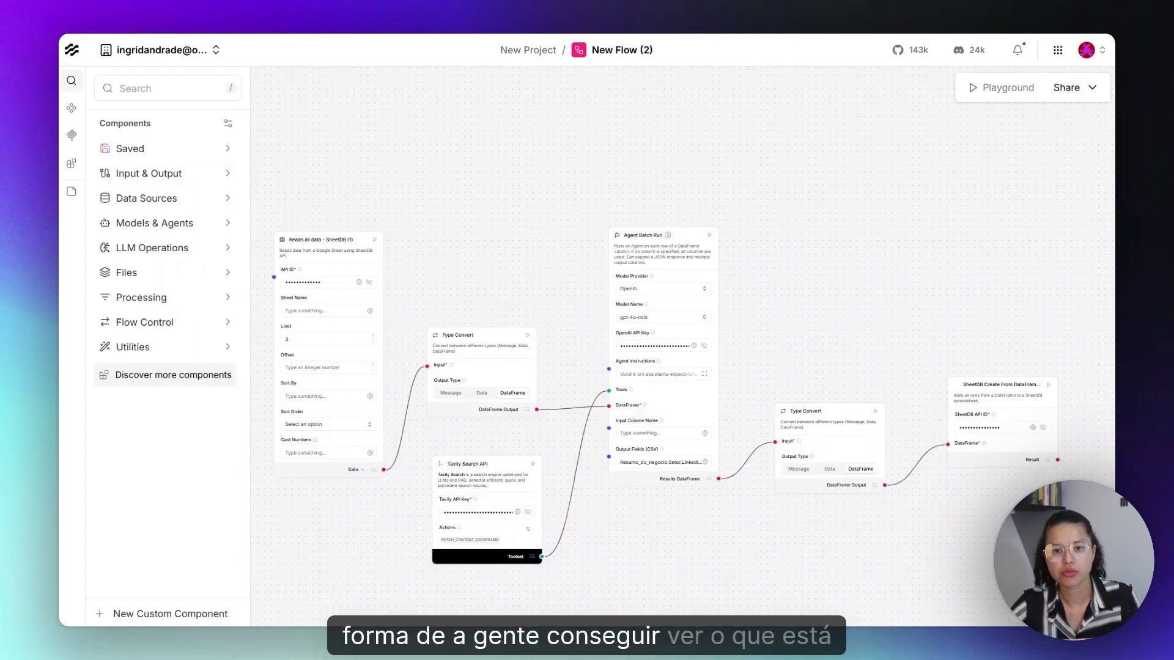
- Add a third Type Convert component from the Processing category beside Agent Batch Run, moving the second Type Convert down to make room
drag(744, 577, 743, 542)
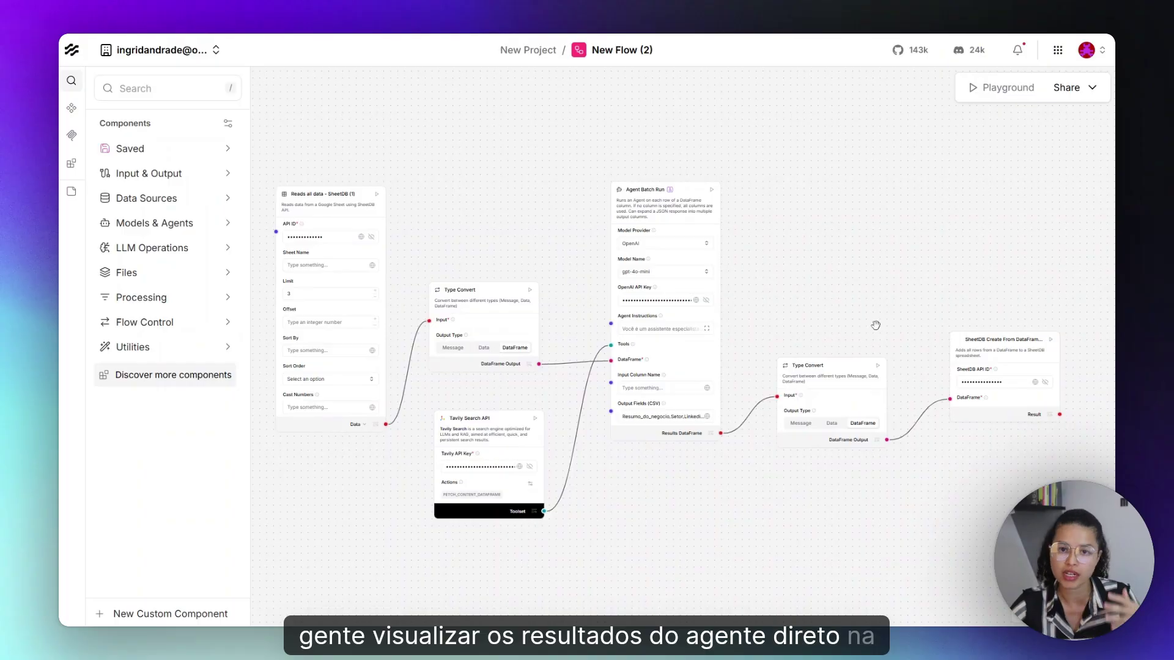
drag(822, 290, 817, 259)
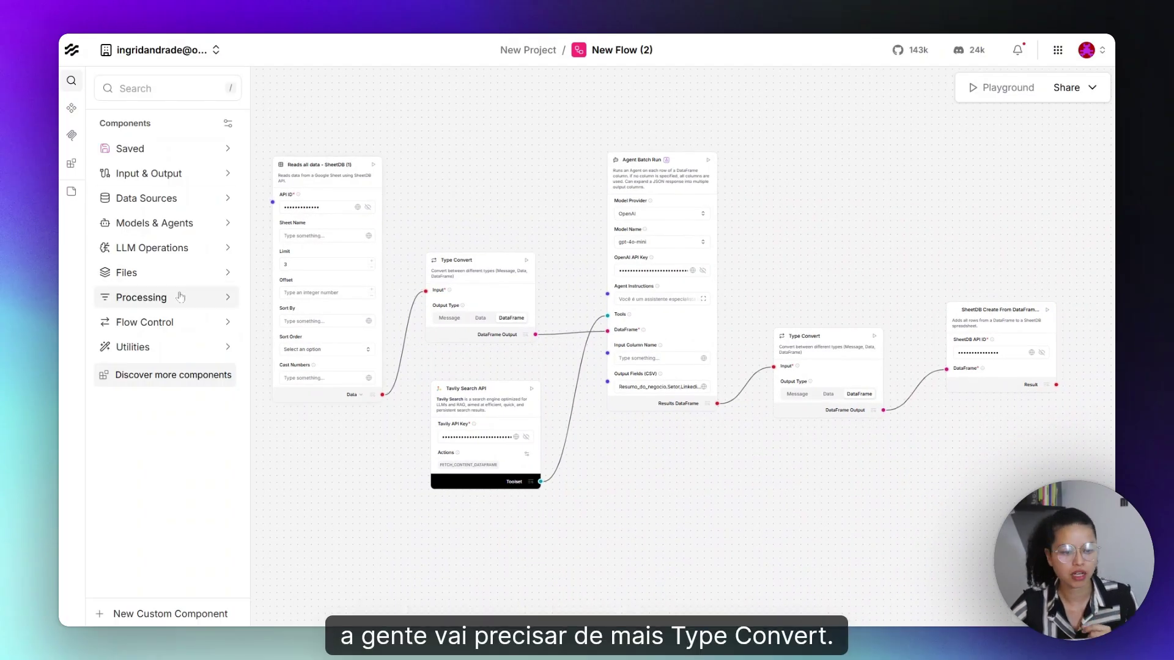
click(142, 297)
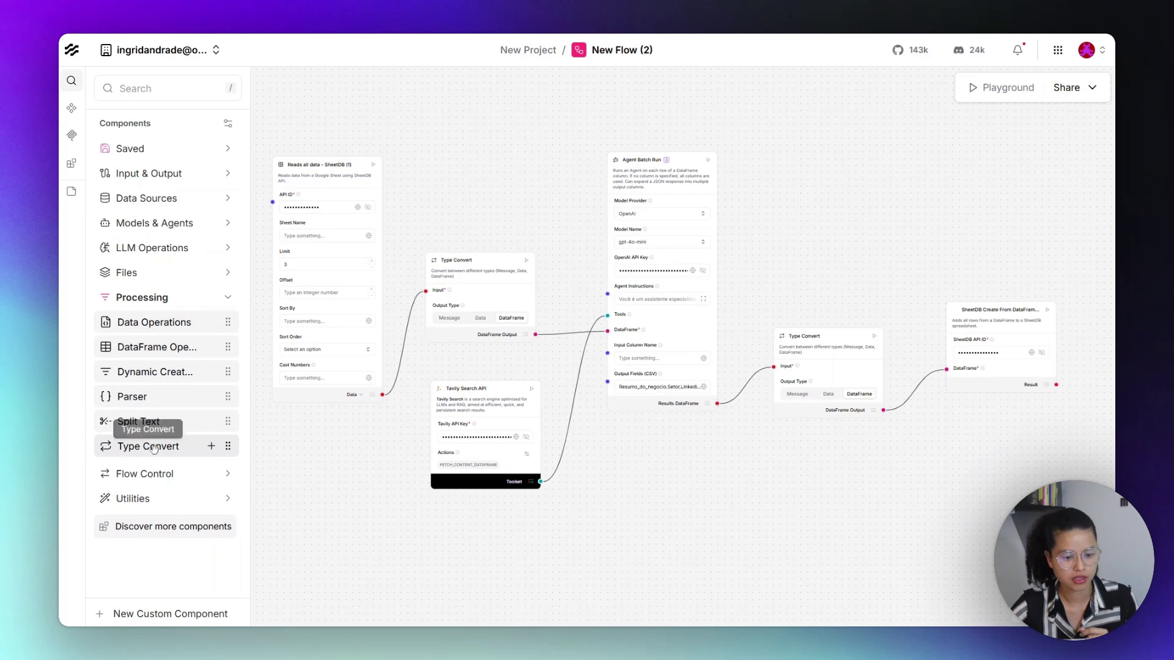
drag(147, 447, 787, 228)
drag(807, 354, 808, 402)
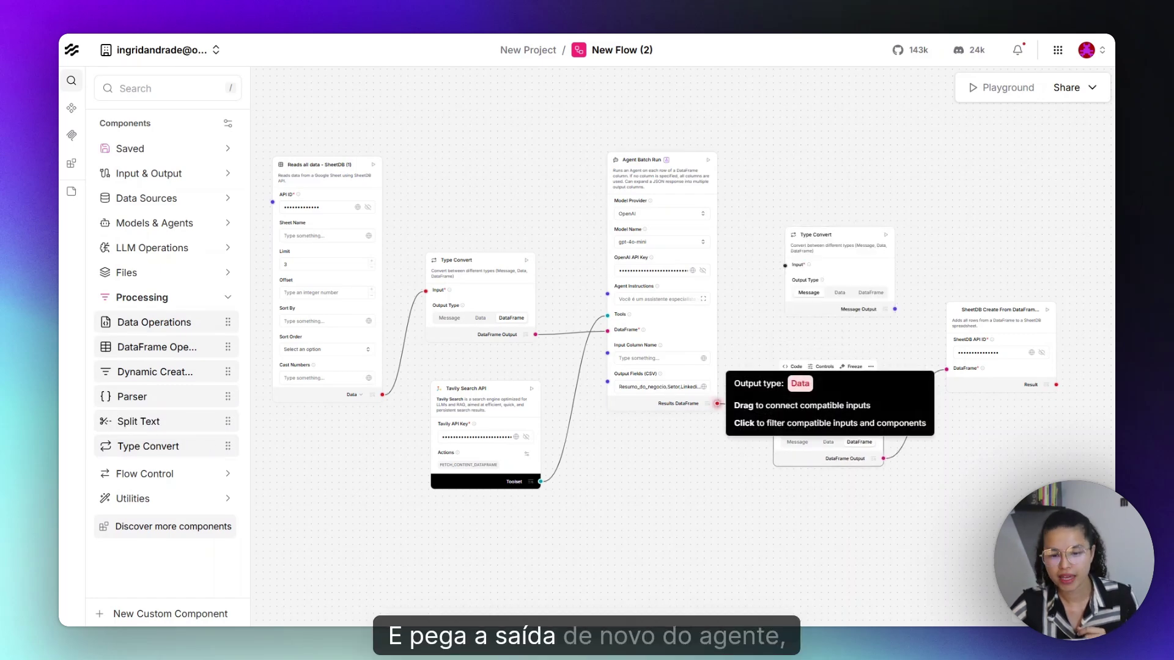
- Link Agent Batch Run's Results DataFrame to the new Type Convert's Input, and realign the lower Type Convert and SheetDB Create From DataFrame
drag(717, 403, 763, 278)
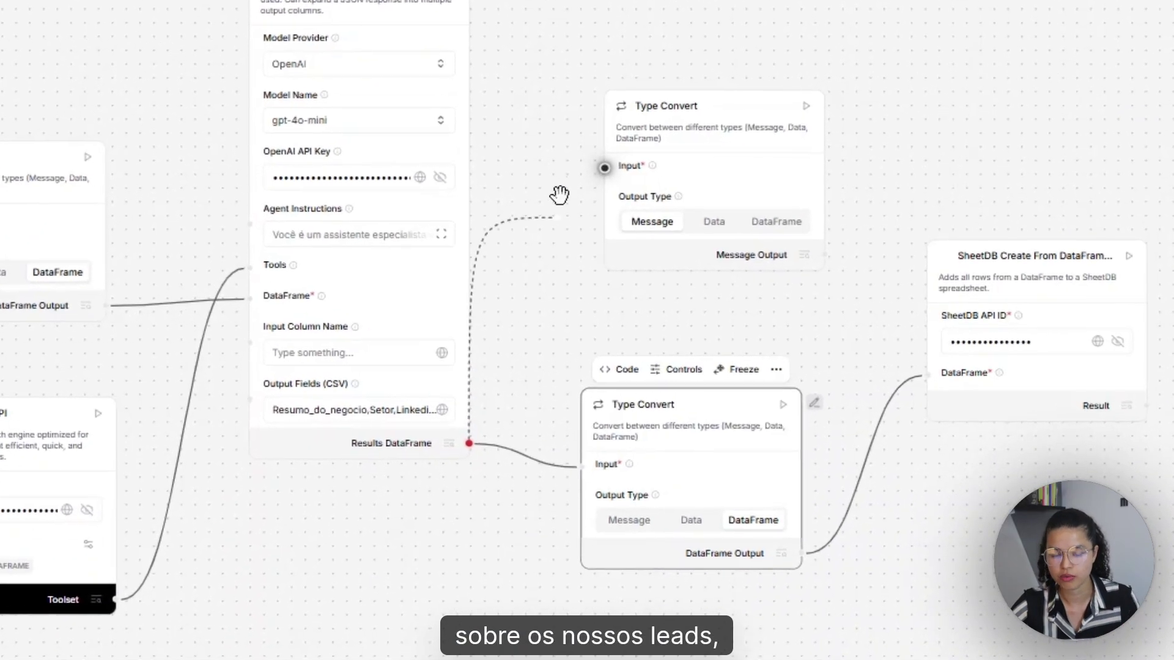
drag(560, 194, 604, 168)
drag(574, 294, 499, 316)
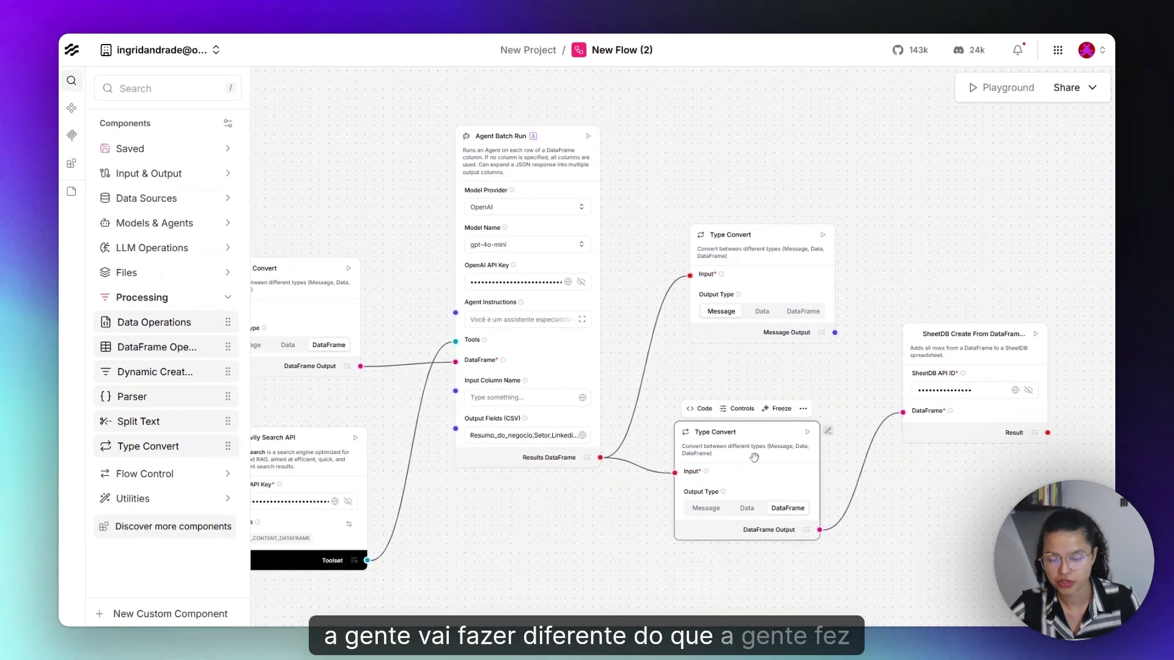
drag(751, 447, 763, 441)
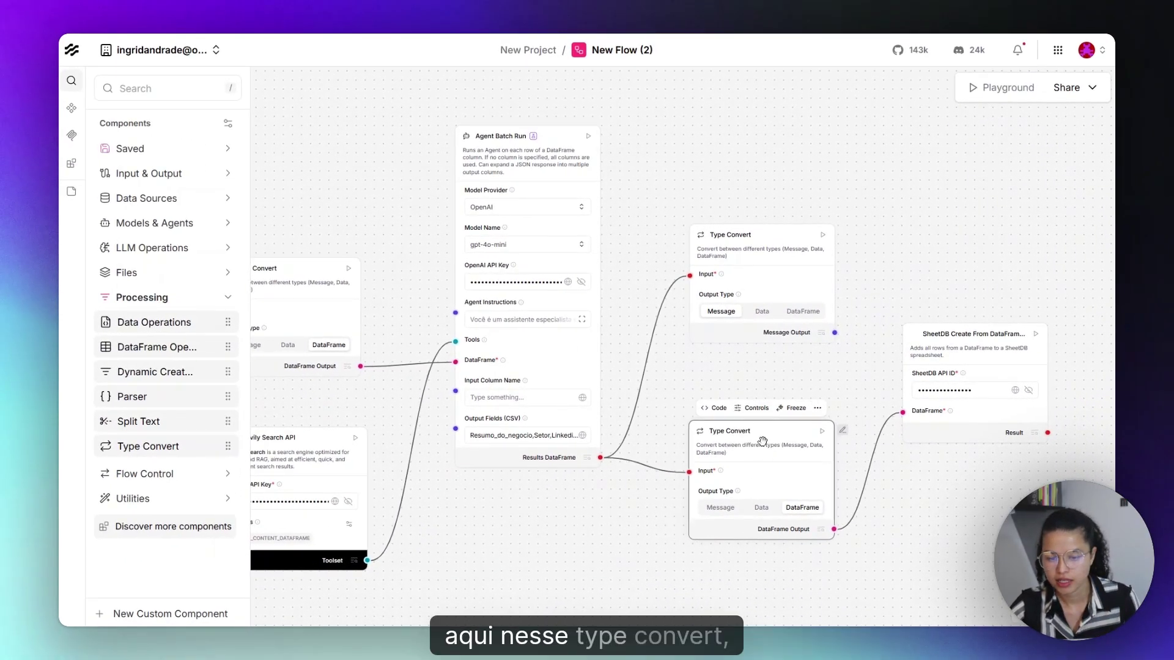
drag(926, 369, 925, 403)
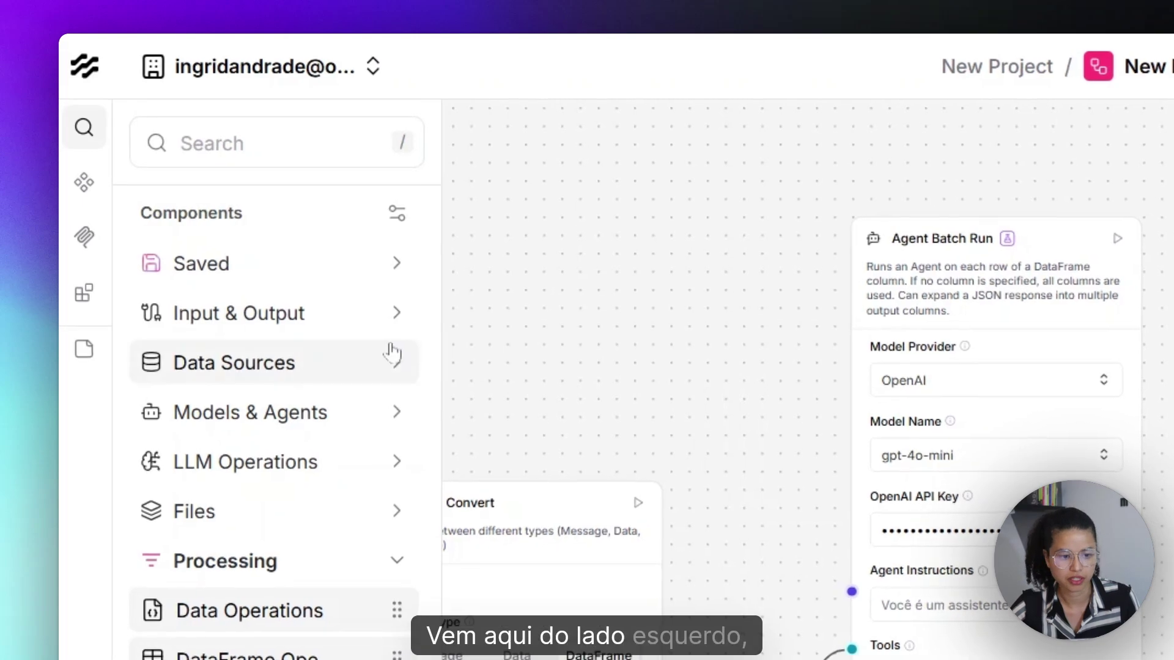
- Add a Chat Output component from the Input & Output category and connect the upper Type Convert's Message Output to it
click(225, 173)
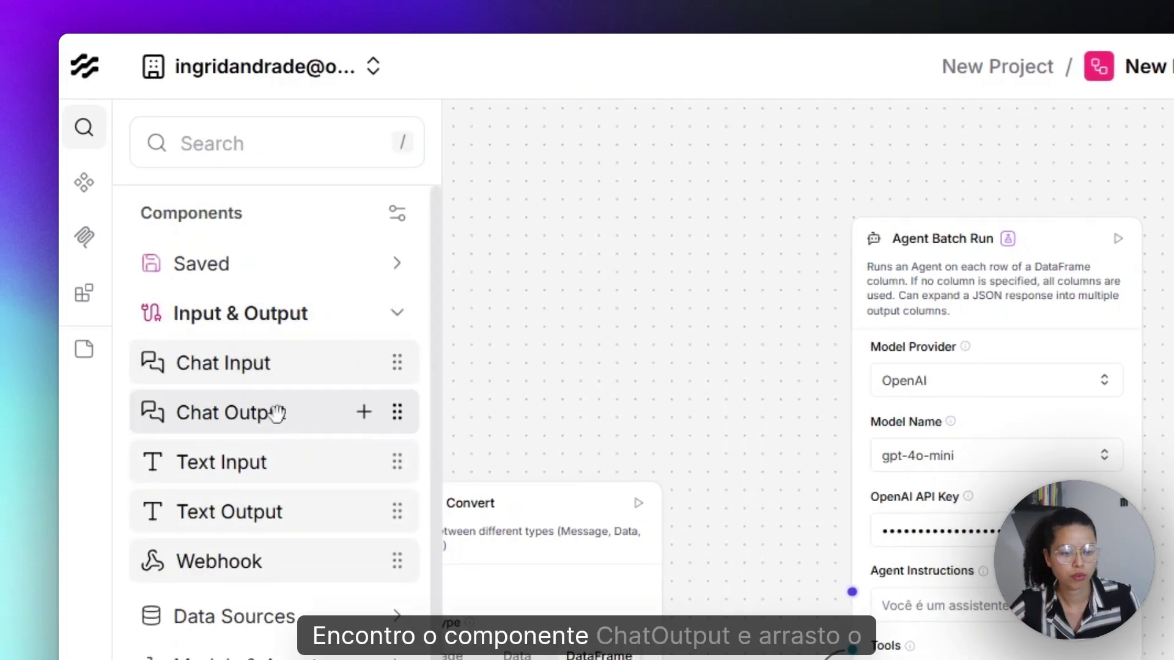
drag(305, 412, 1173, 442)
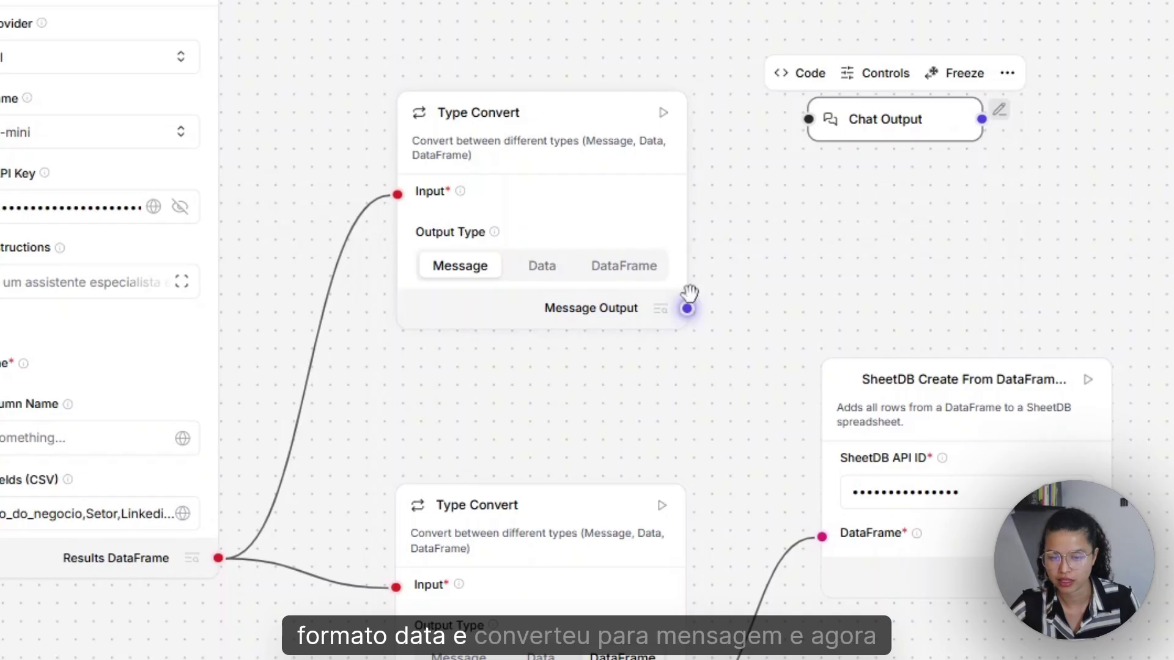
drag(688, 308, 808, 119)
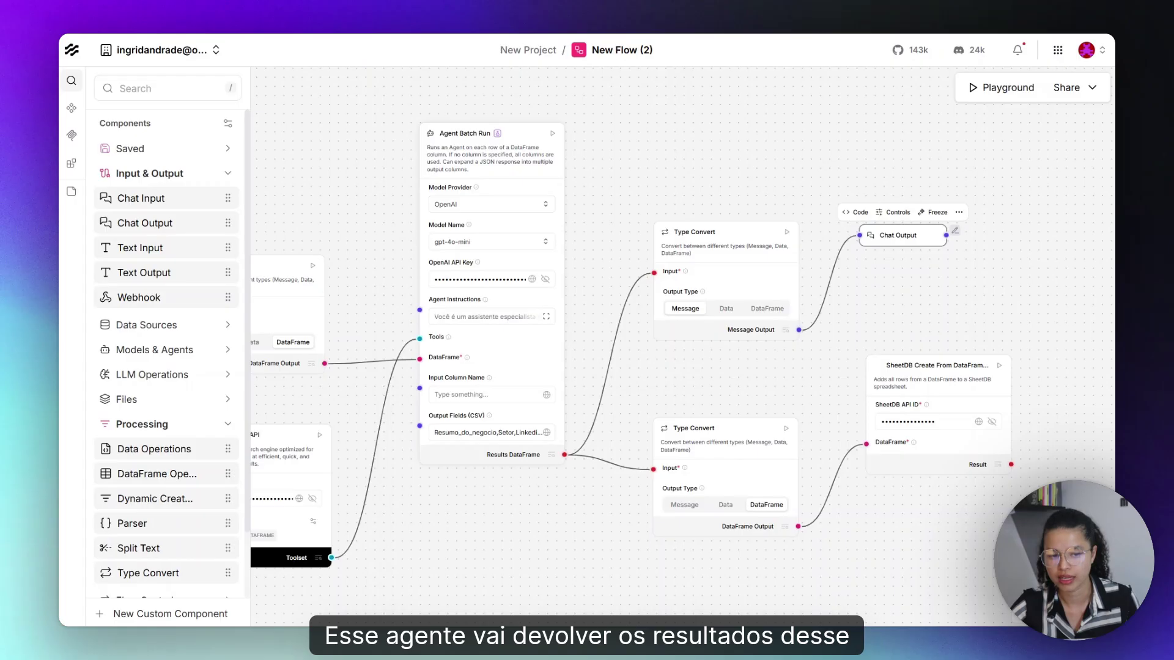
- Look at the empty Playground, close it, and review the whole flow from the SheetDB reader to Chat Output and SheetDB Create From DataFrame
click(978, 95)
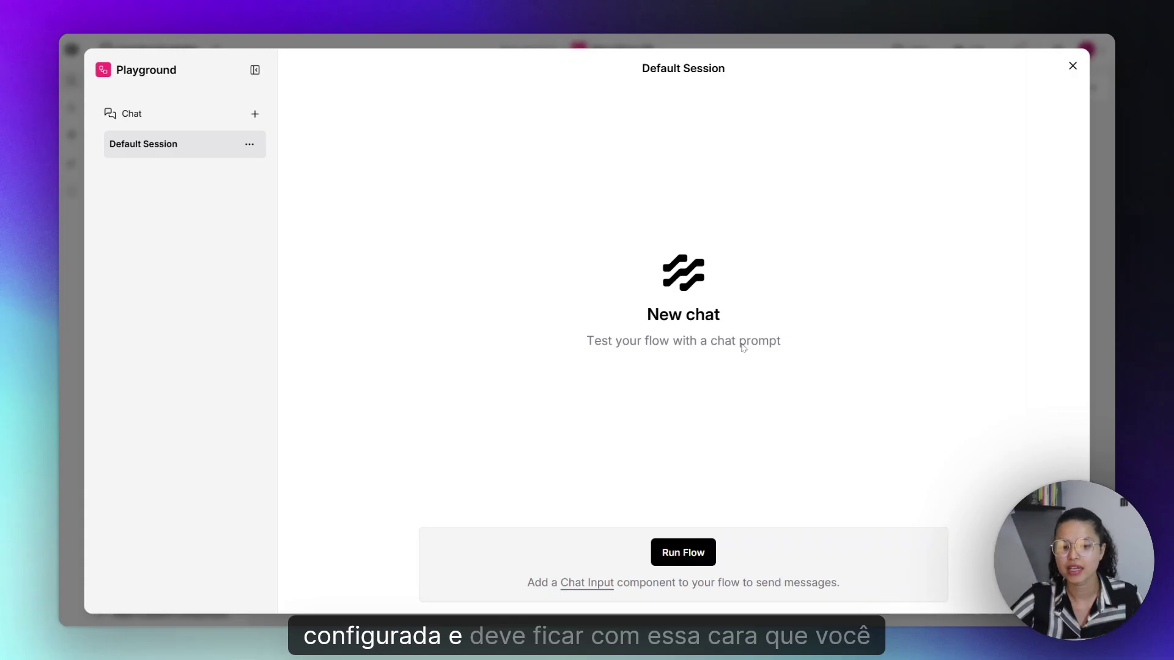
click(1073, 64)
scroll(675, 342, down, 3)
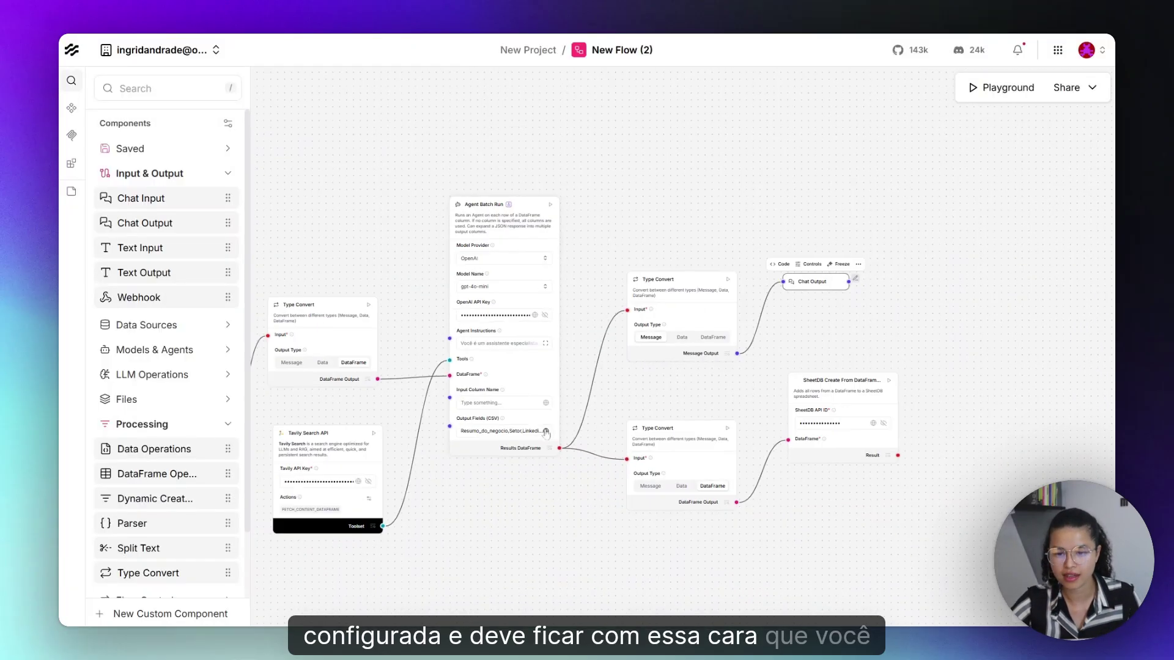
drag(591, 482, 626, 481)
scroll(630, 481, down, 2)
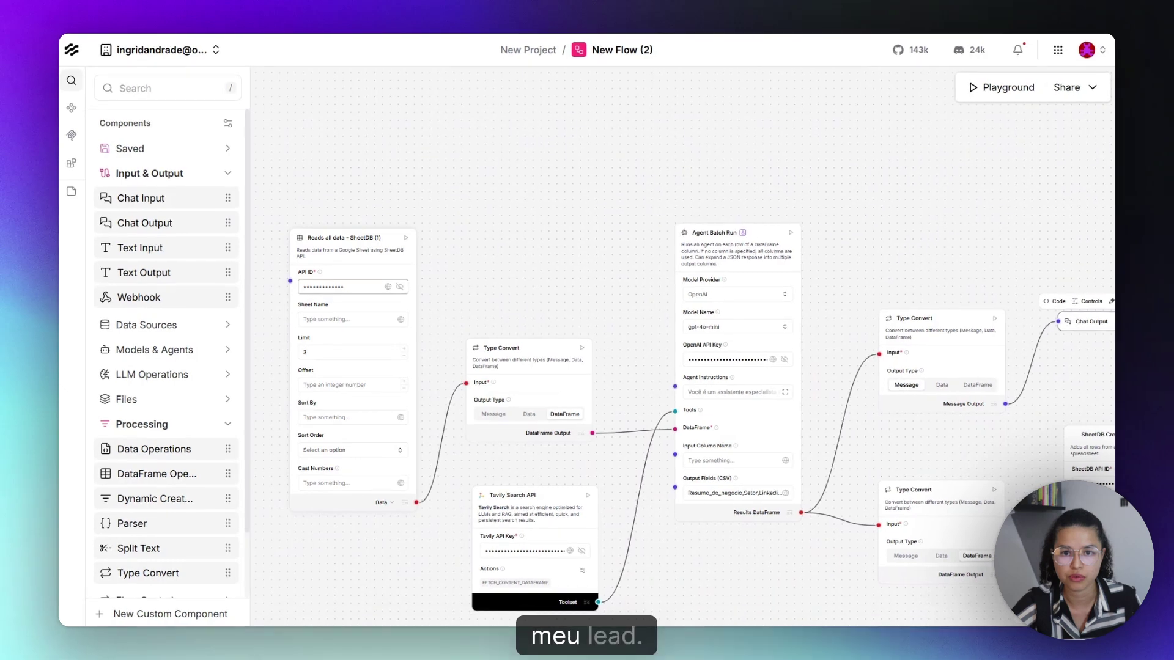
scroll(503, 294, down, 3)
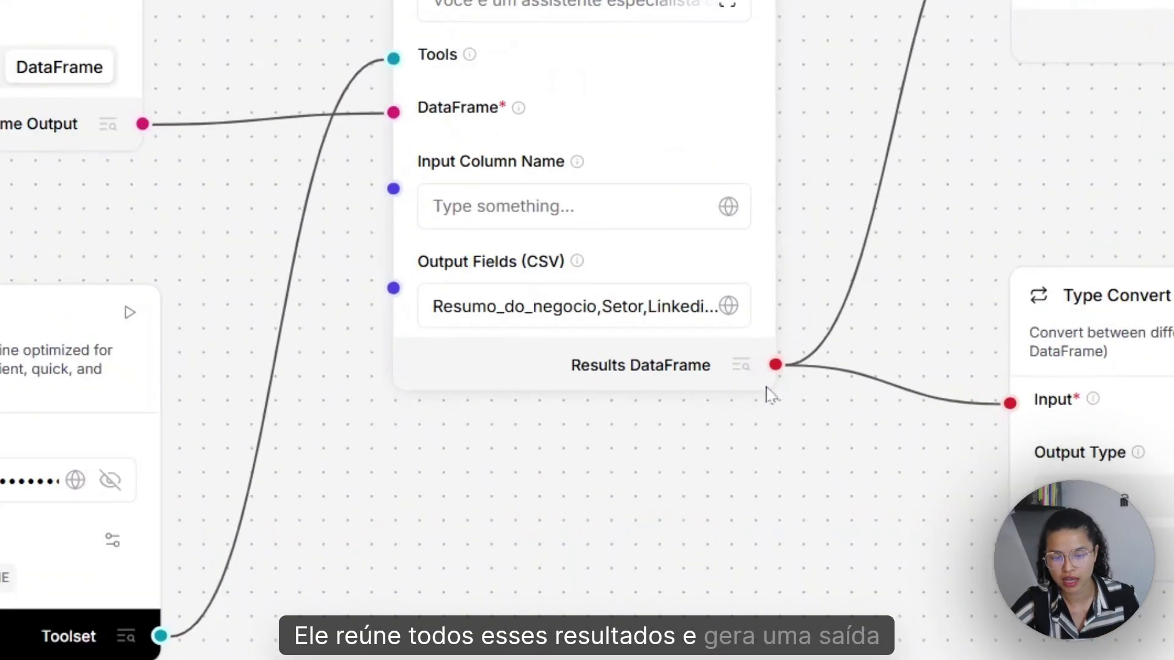
drag(799, 464, 581, 577)
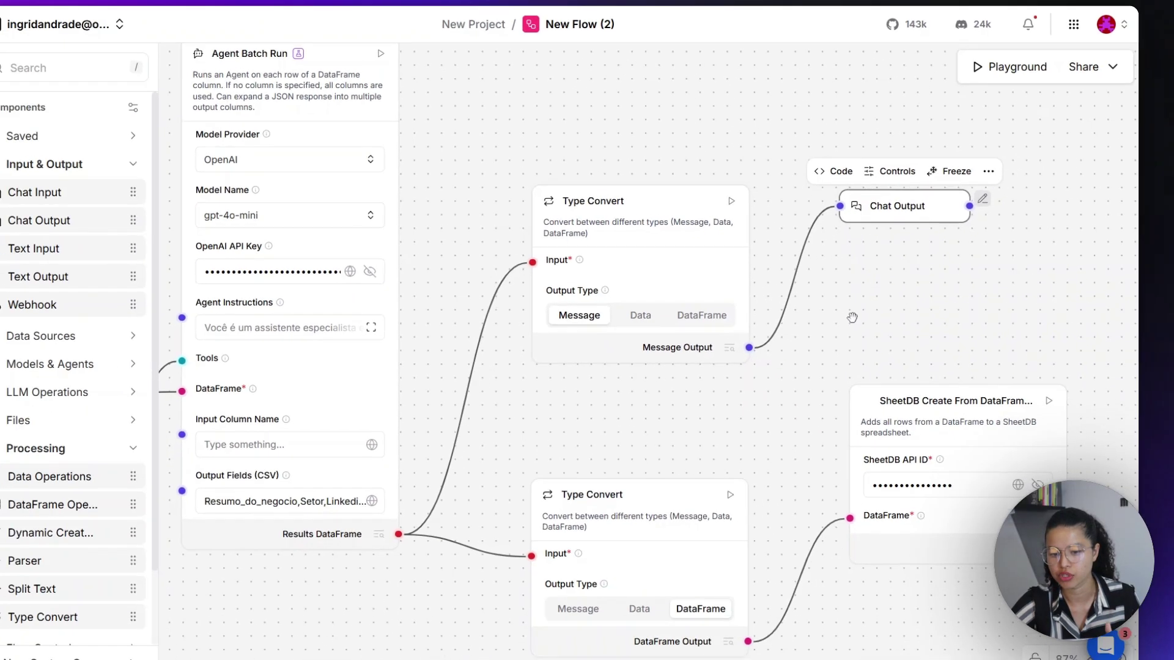
scroll(777, 354, down, 5)
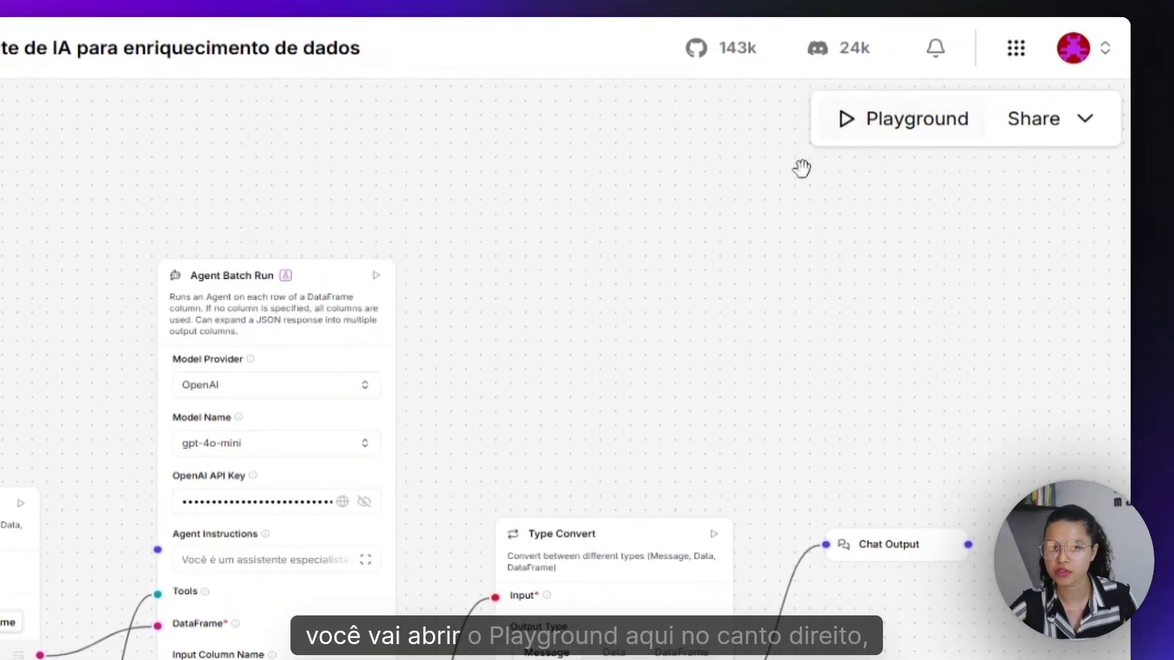
- Start a new chat session in the Playground and run the flow
click(880, 132)
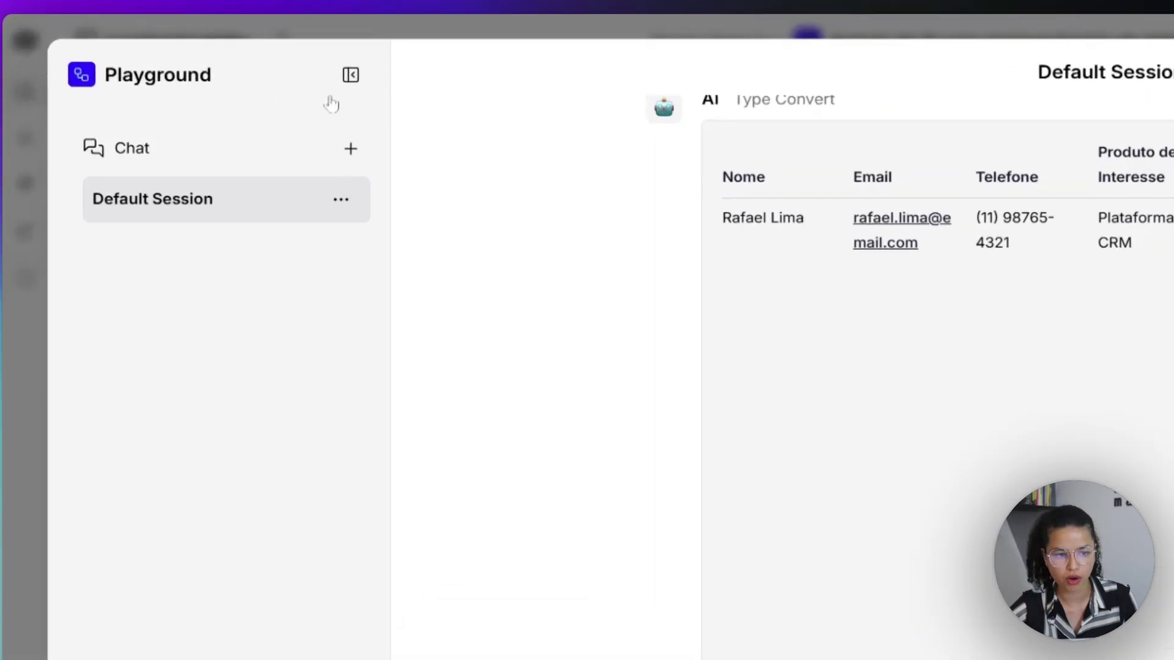
click(375, 165)
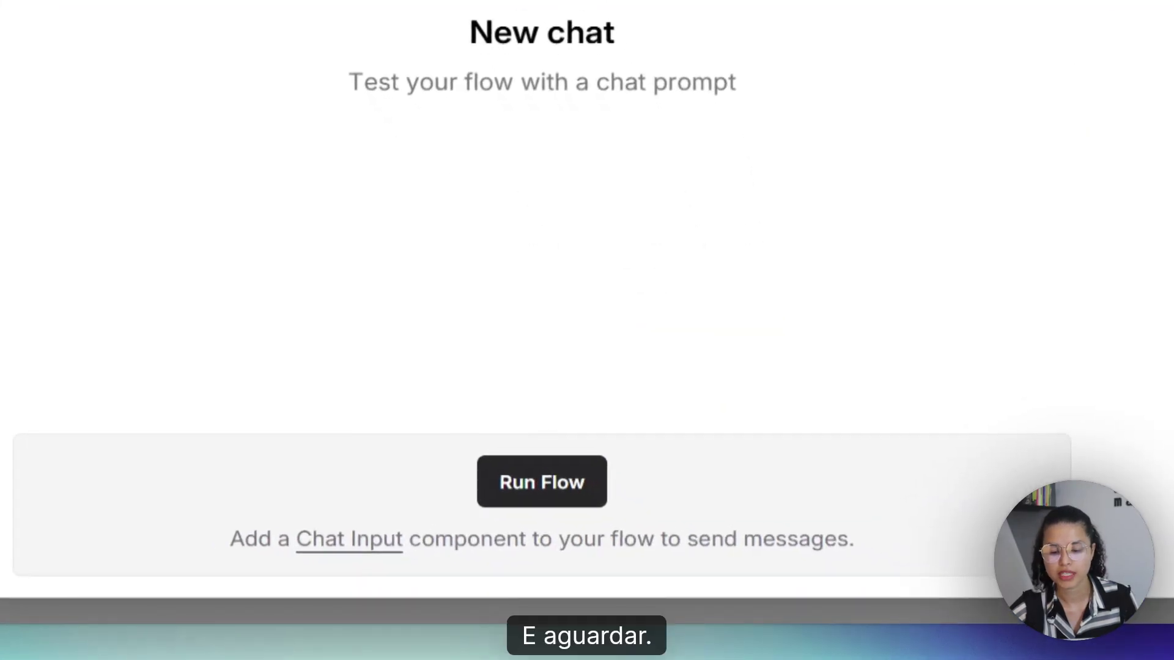
click(546, 481)
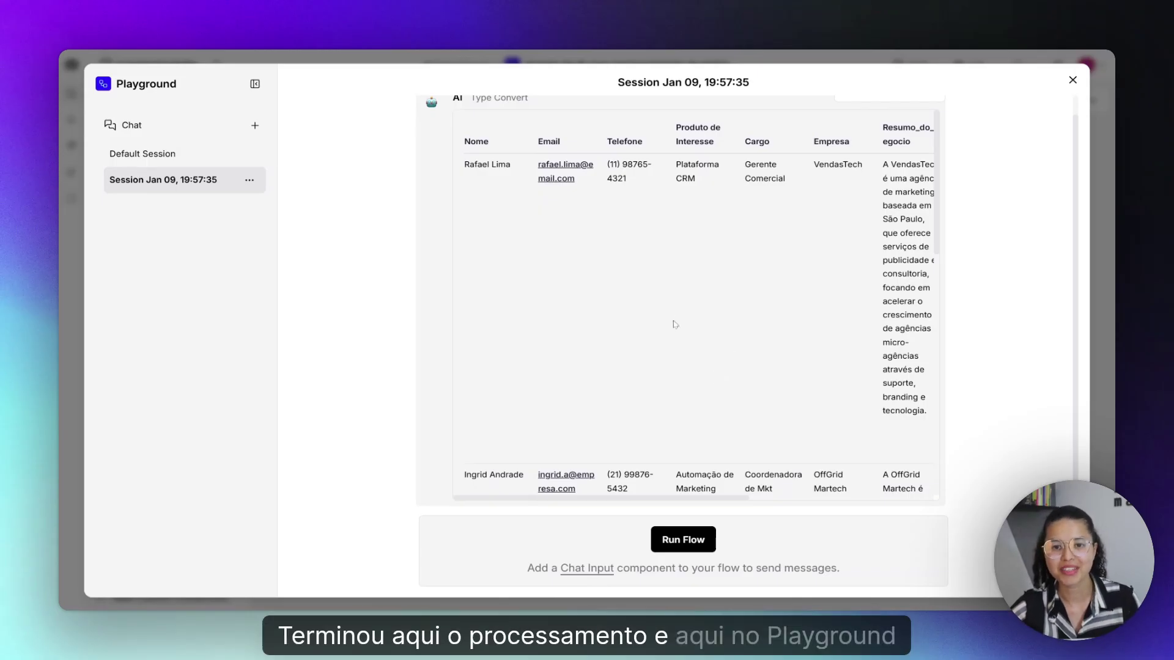
- Examine the results table in the Playground, comparing each lead's original columns with the enriched Resumo_do_negocio, Setor, Linkedin, Minibio and Fontes columns
scroll(673, 330, up, 1)
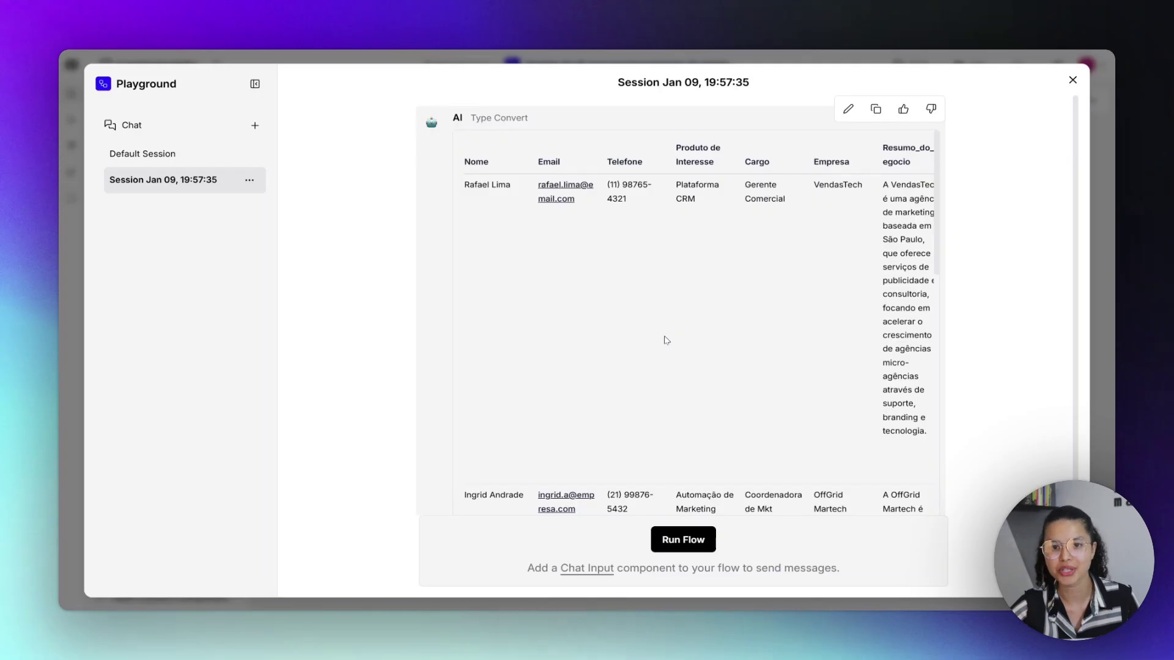
scroll(788, 246, right, 3)
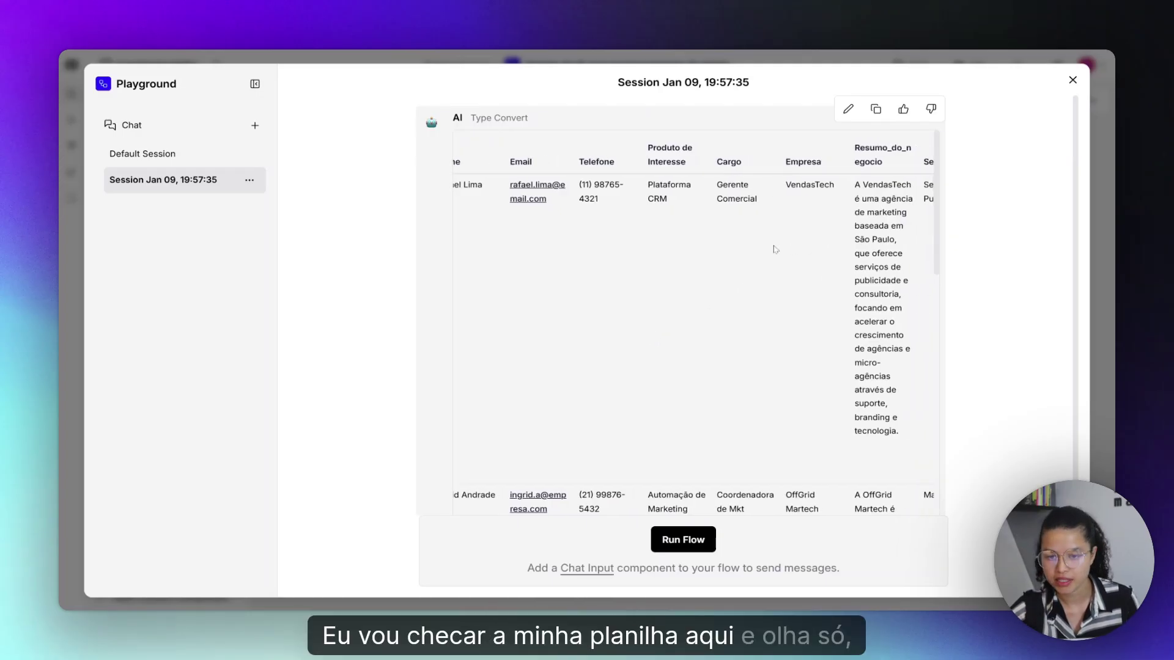
scroll(776, 249, left, 3)
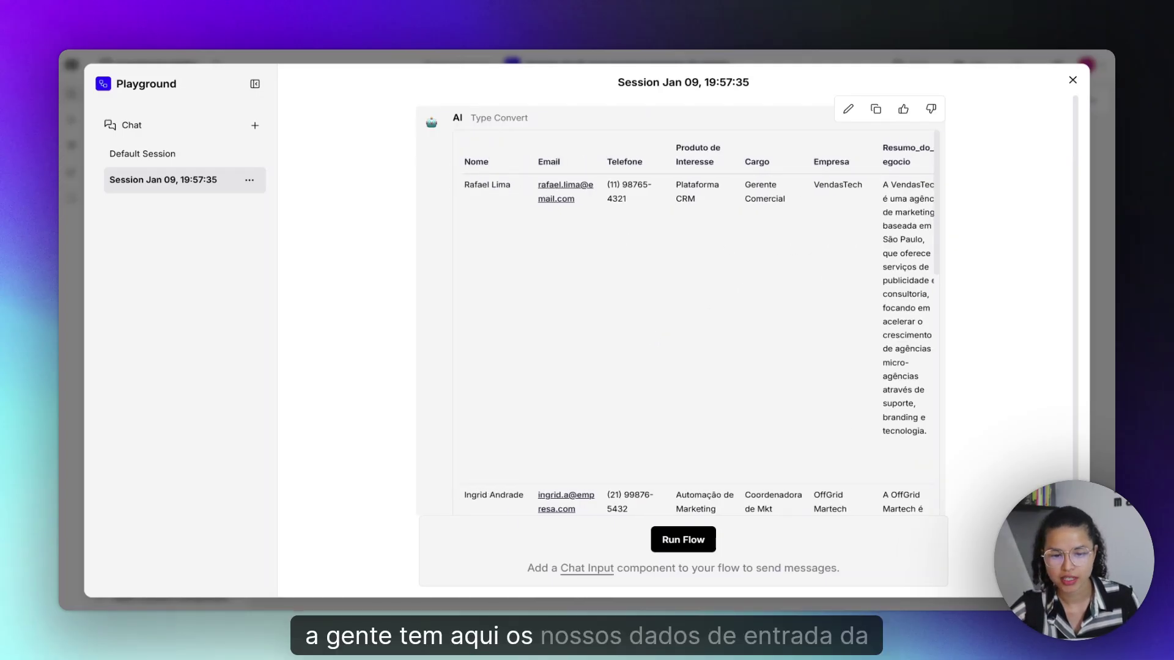
drag(464, 185, 517, 190)
click(502, 195)
scroll(503, 195, right, 4)
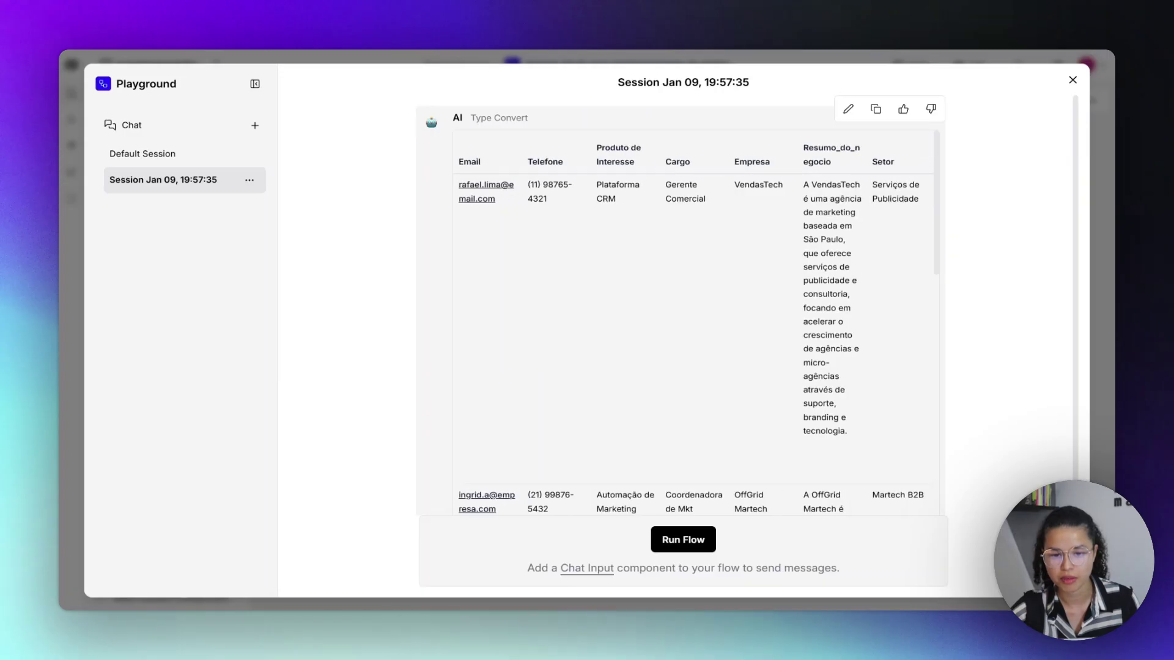
scroll(641, 201, right, 2)
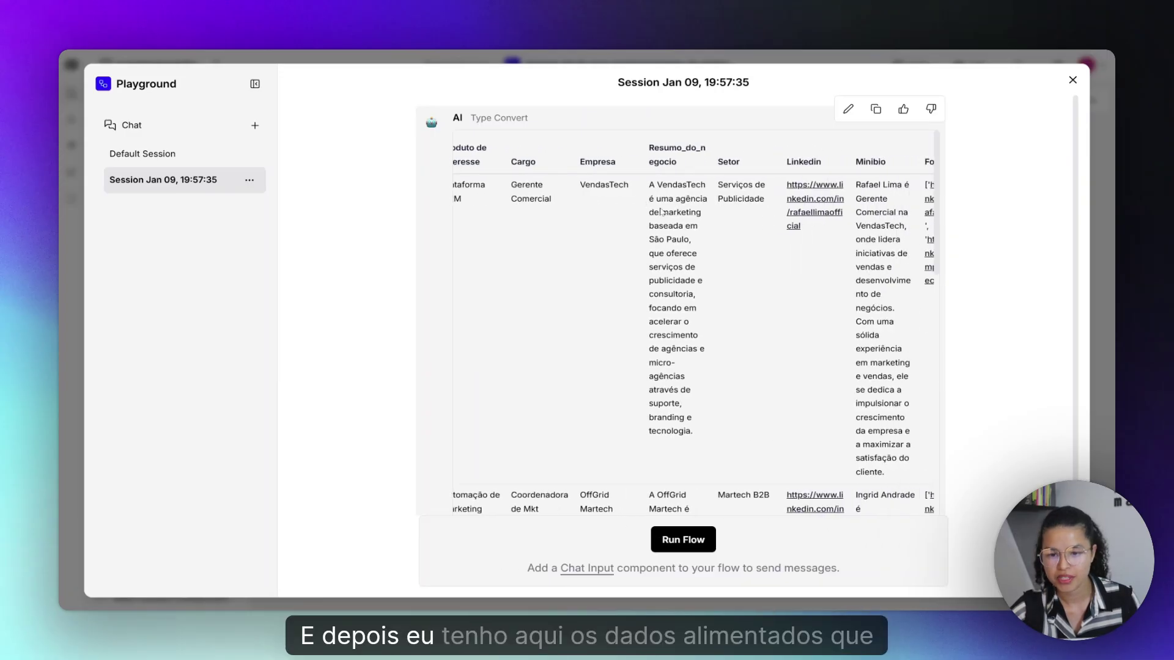
drag(580, 185, 591, 186)
click(614, 201)
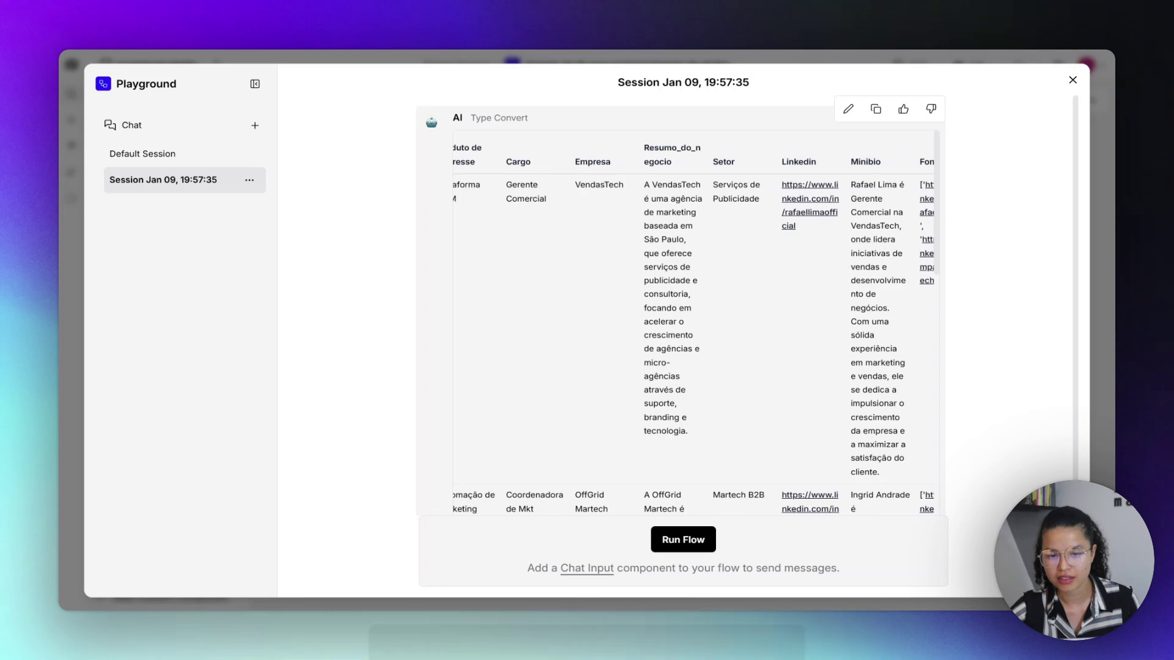
scroll(694, 329, right, 2)
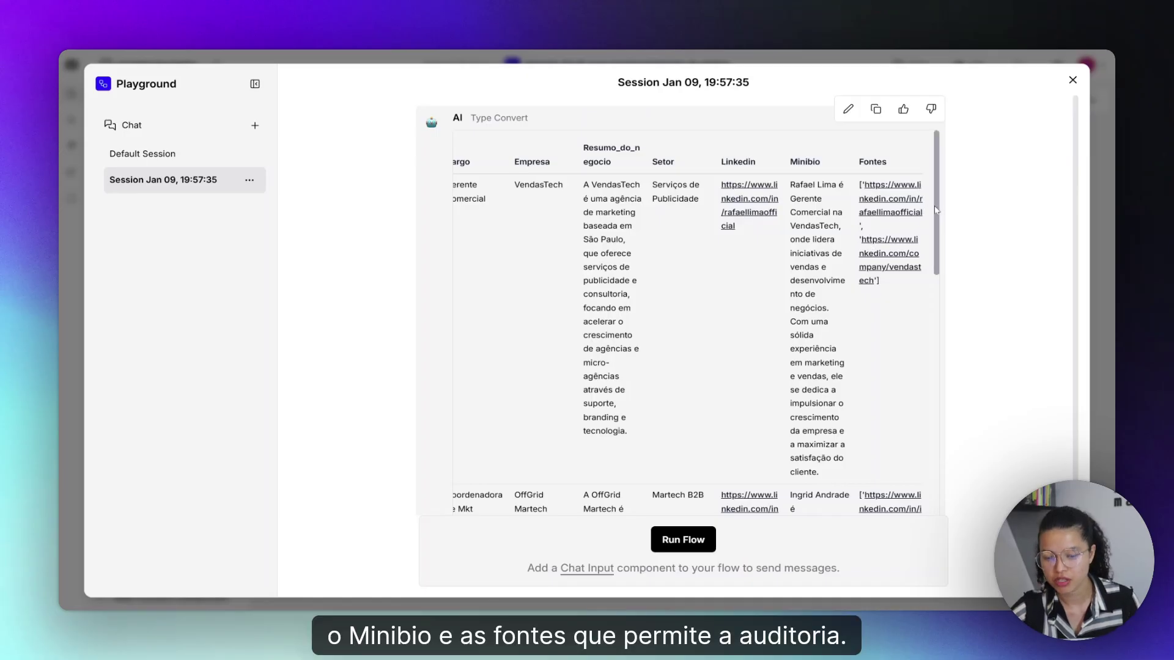
scroll(925, 210, down, 4)
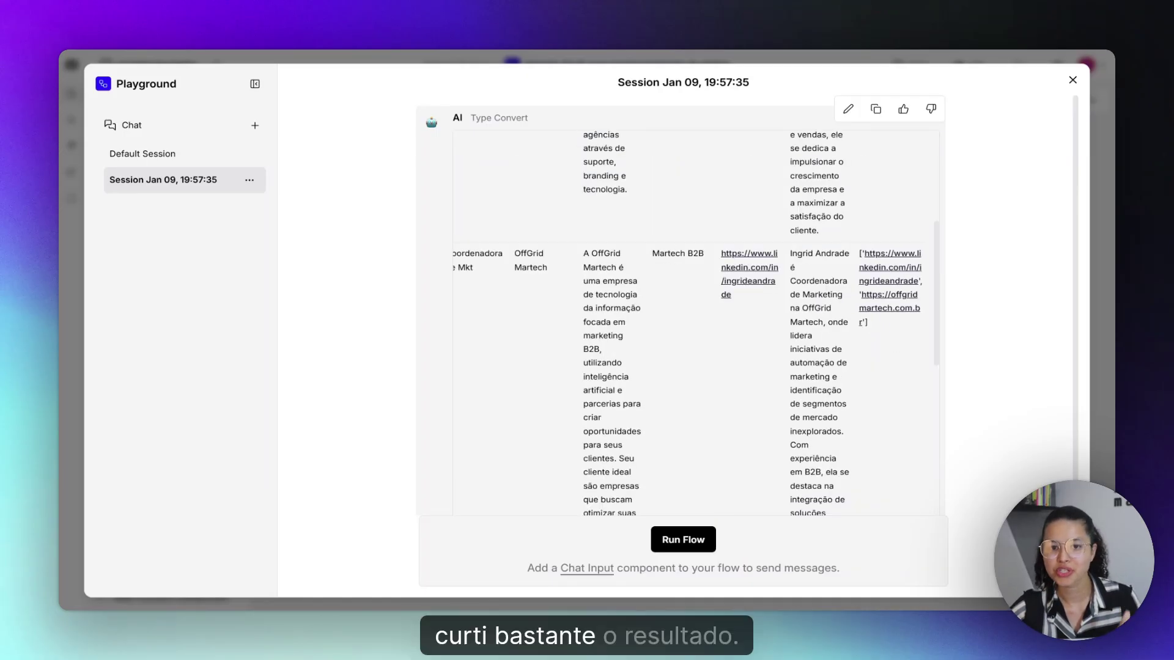